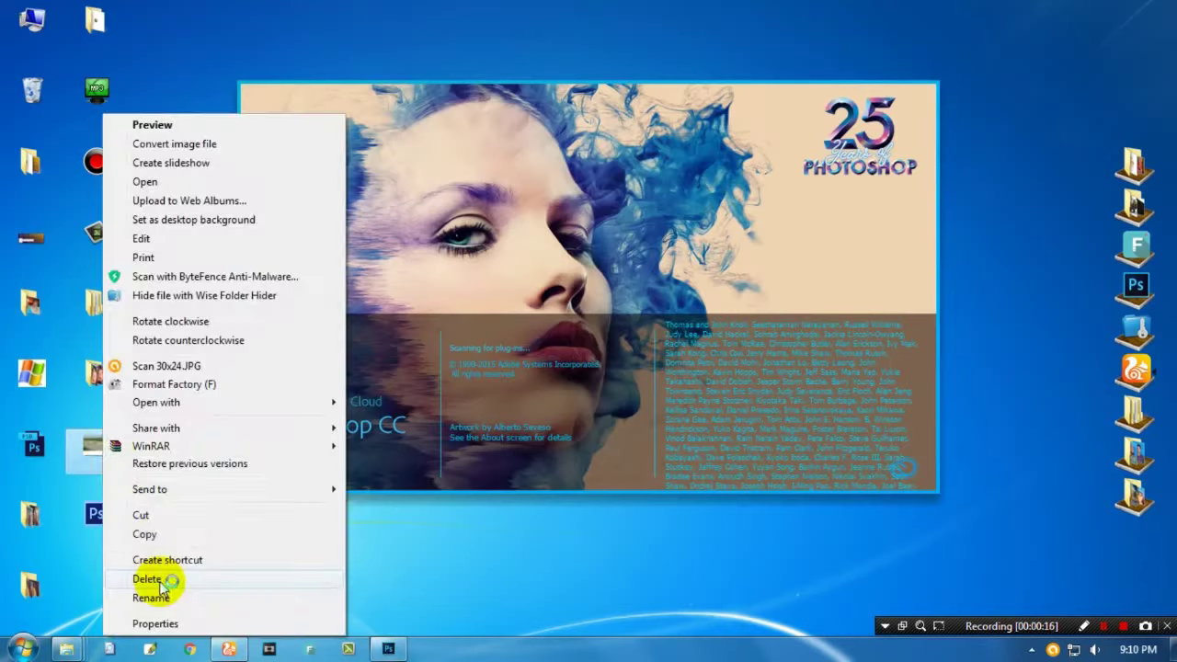
# Step: Launch Photoshop CC from its desktop icon and let it load to an empty workspace
pyautogui.click(115, 516)
pyautogui.click(660, 387)
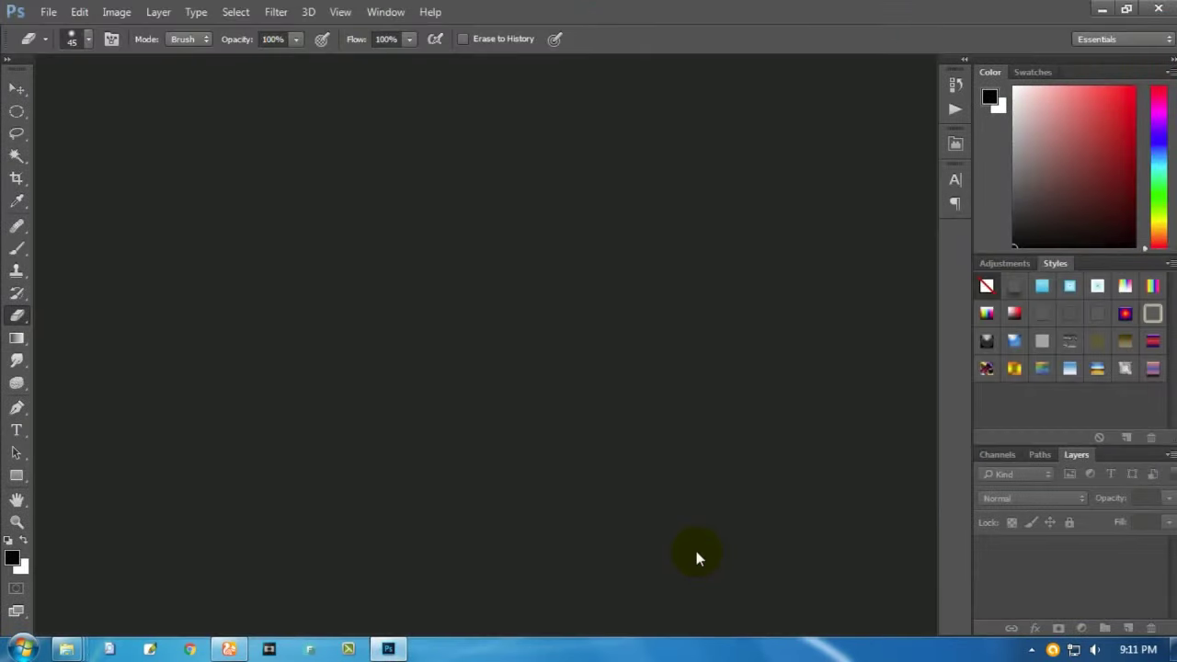
# Step: Open the yyyyy photo of the man leaning on the tree in Photoshop
pyautogui.click(284, 565)
pyautogui.doubleClick(327, 124)
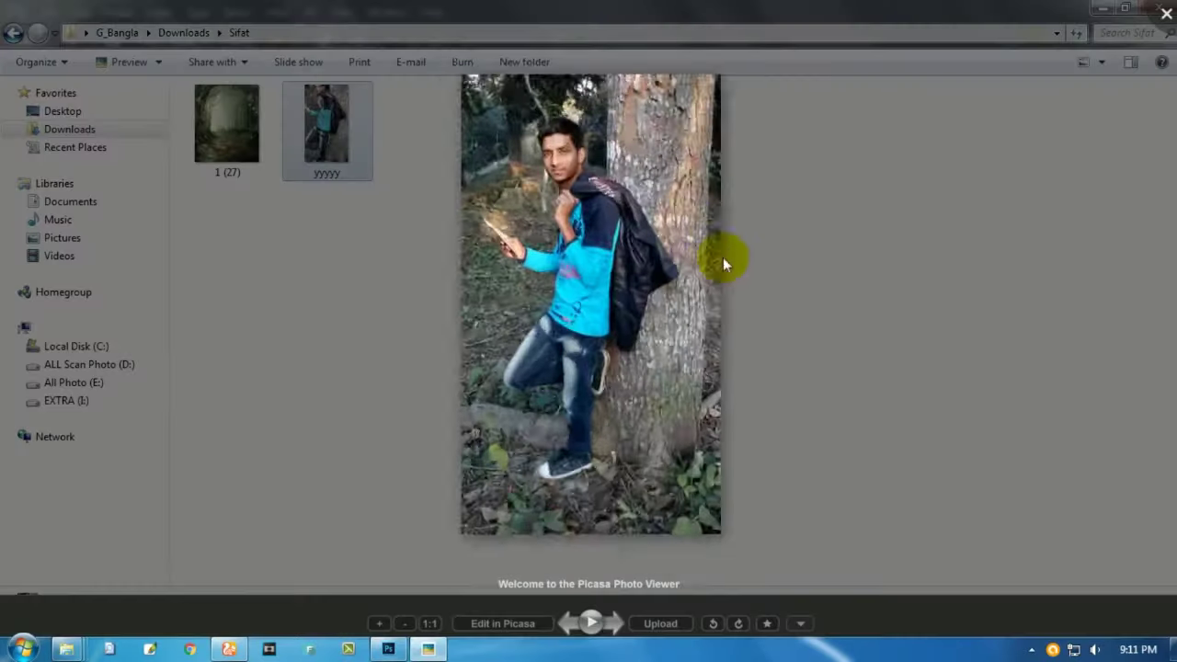
pyautogui.click(724, 258)
pyautogui.moveTo(328, 129); pyautogui.dragTo(427, 435)
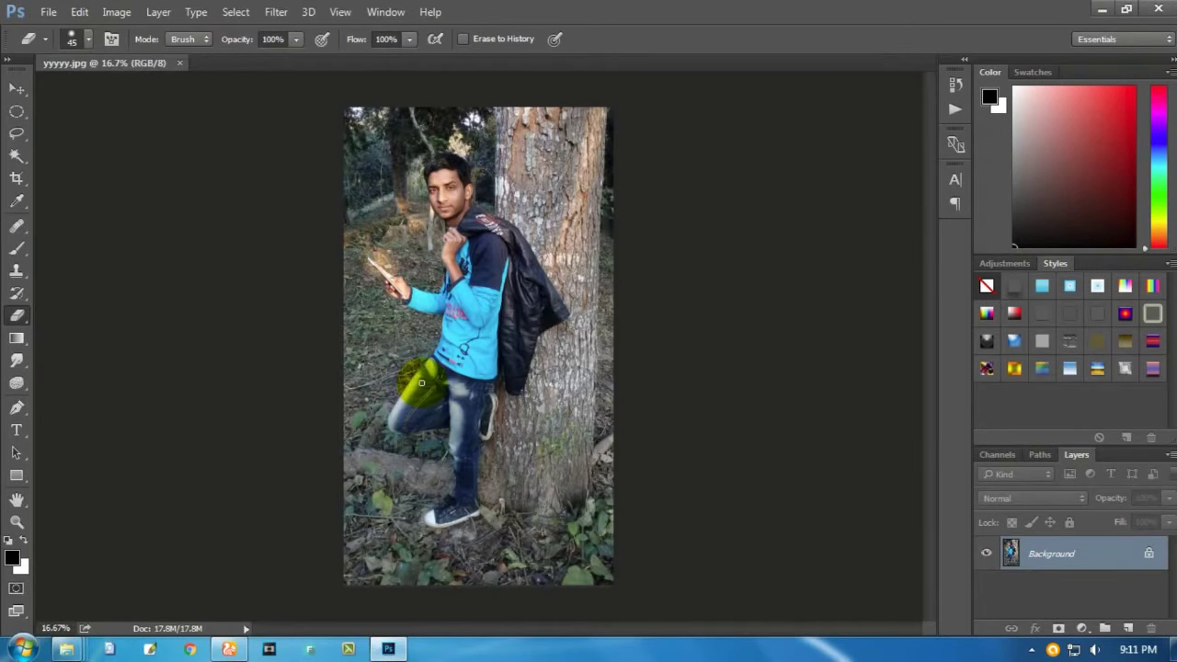
pyautogui.click(275, 12)
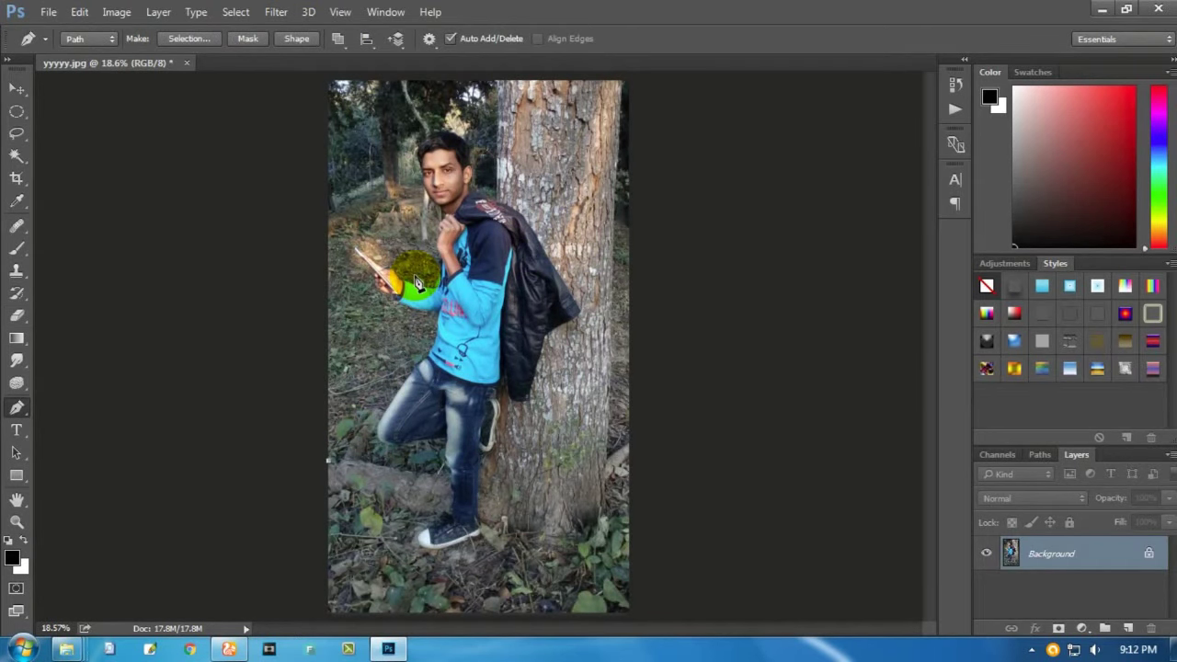
# Step: Zoom in and start the pen path at the tree root, adding points at the knee and leg
pyautogui.keyDown('ctrl'); pyautogui.click(427, 274); pyautogui.keyUp('ctrl')
pyautogui.keyDown('ctrl'); pyautogui.click(472, 238); pyautogui.keyUp('ctrl')
pyautogui.hotkey('ctrl', '+')
pyautogui.hotkey('ctrl', '+')
pyautogui.hotkey('ctrl', '+')
pyautogui.scroll(-10, 551, 368)
pyautogui.click(593, 395)
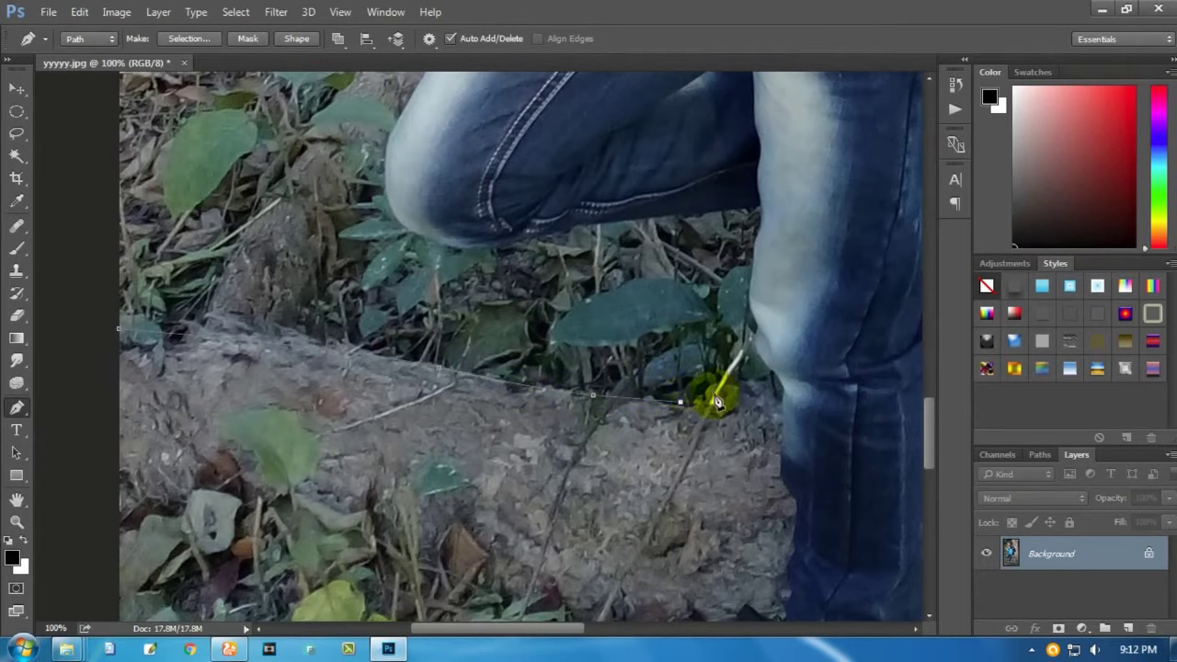
pyautogui.scroll(2, 739, 391)
pyautogui.scroll(1, 622, 373)
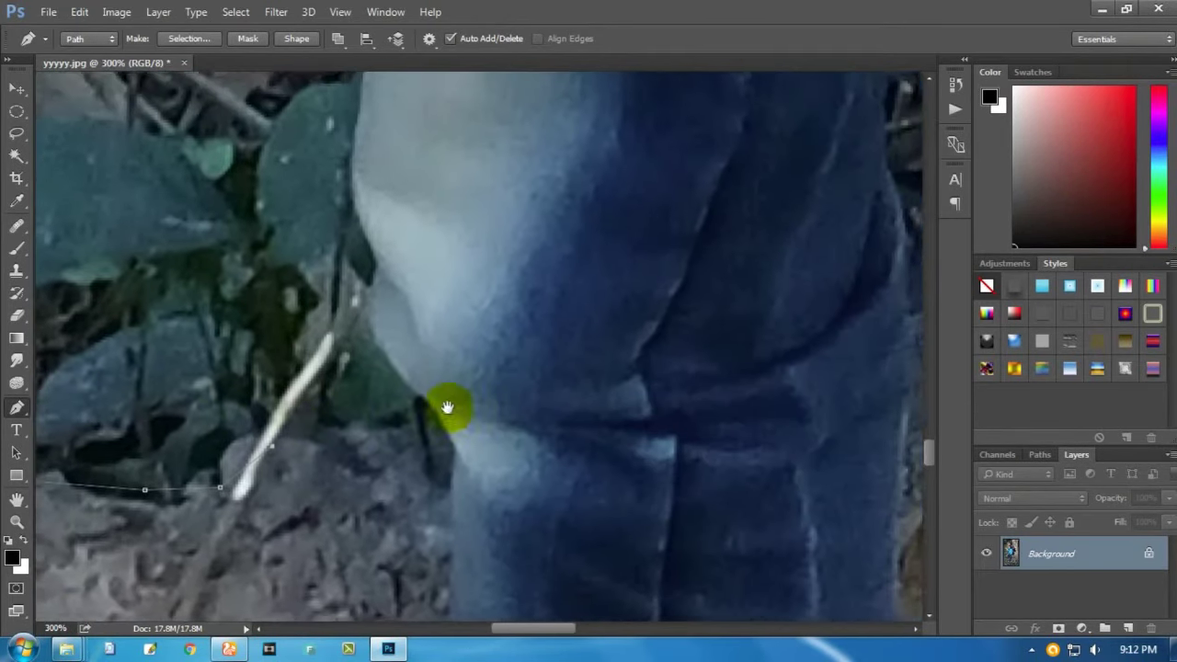
pyautogui.moveTo(622, 373); pyautogui.dragTo(301, 448)
pyautogui.click(294, 443)
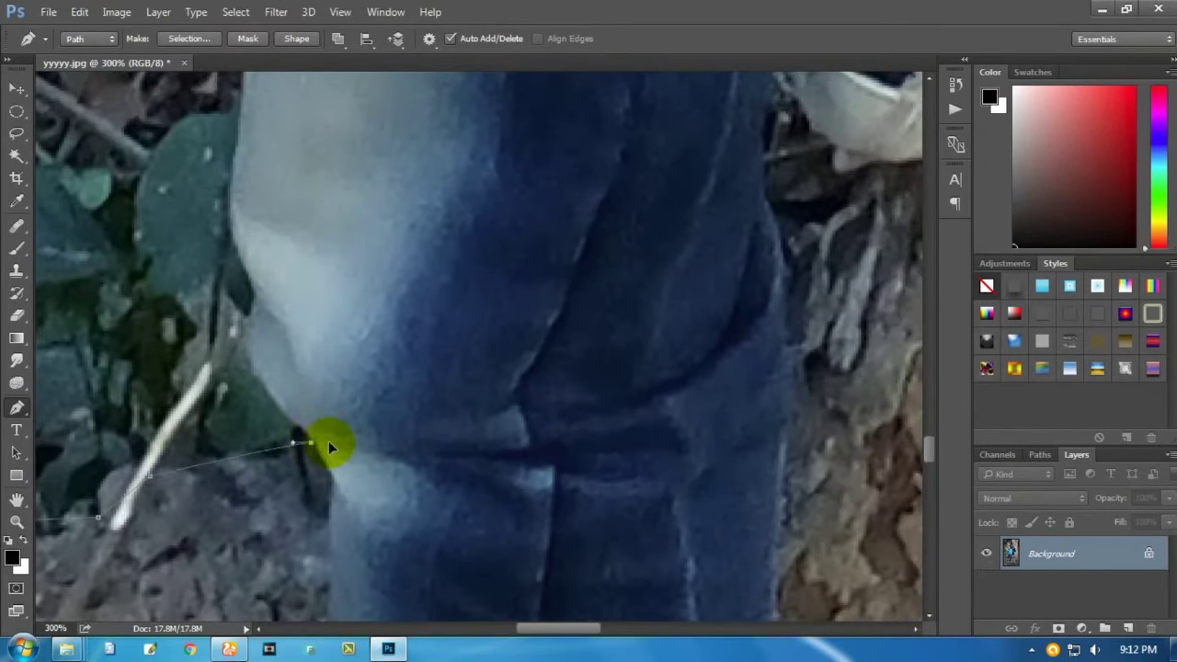
pyautogui.moveTo(252, 294); pyautogui.dragTo(270, 214)
# Step: Continue the path up the leg to the jeans hem and where jeans meet the shirt
pyautogui.scroll(2, 389, 368)
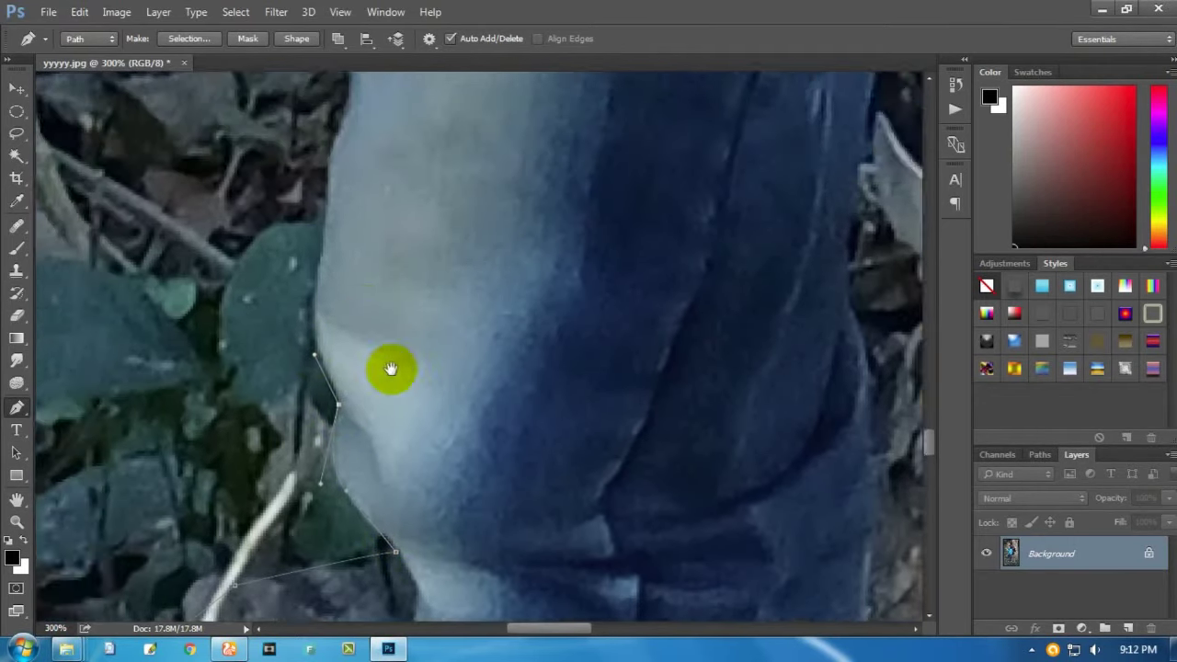
pyautogui.hscroll(-2, 389, 368)
pyautogui.scroll(1, 388, 376)
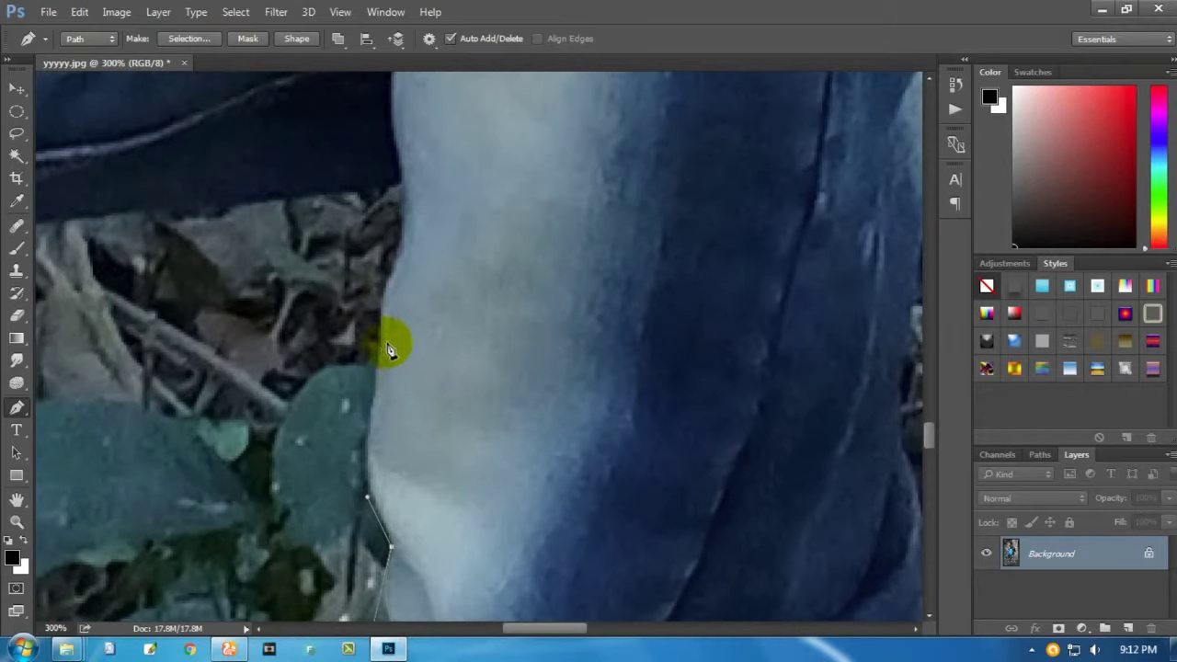
pyautogui.scroll(3, 407, 249)
pyautogui.hotkey('ctrl', '-')
pyautogui.hscroll(-3, 441, 341)
pyautogui.moveTo(438, 340); pyautogui.dragTo(345, 365)
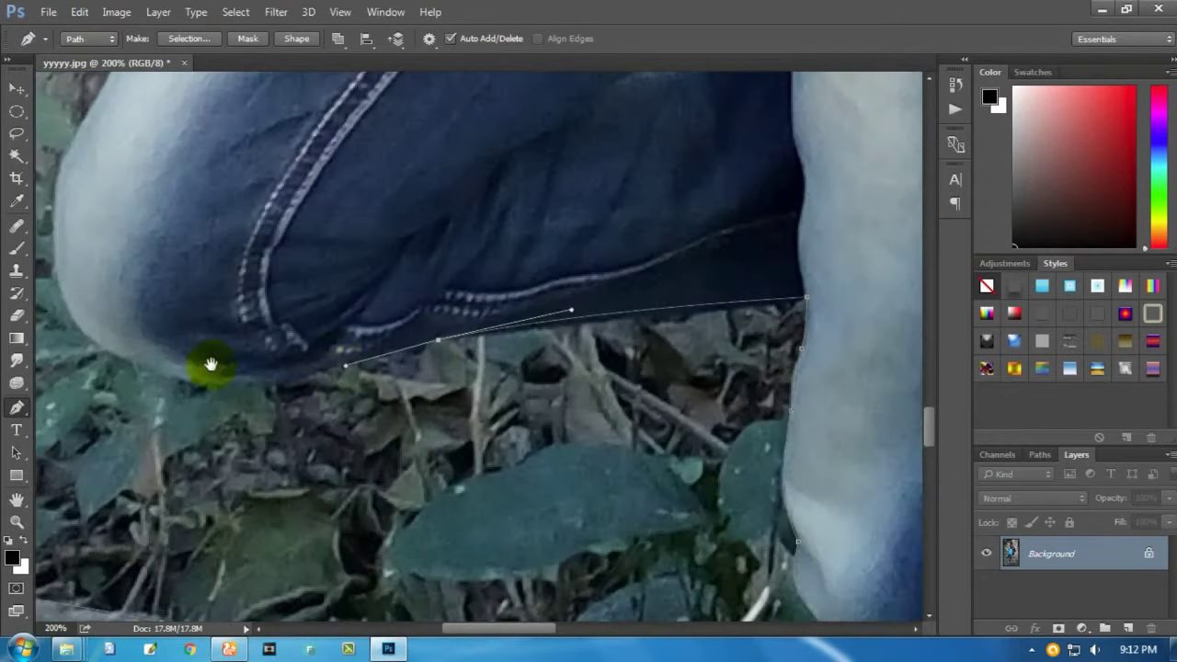
pyautogui.hscroll(-3, 210, 365)
pyautogui.scroll(3, 336, 287)
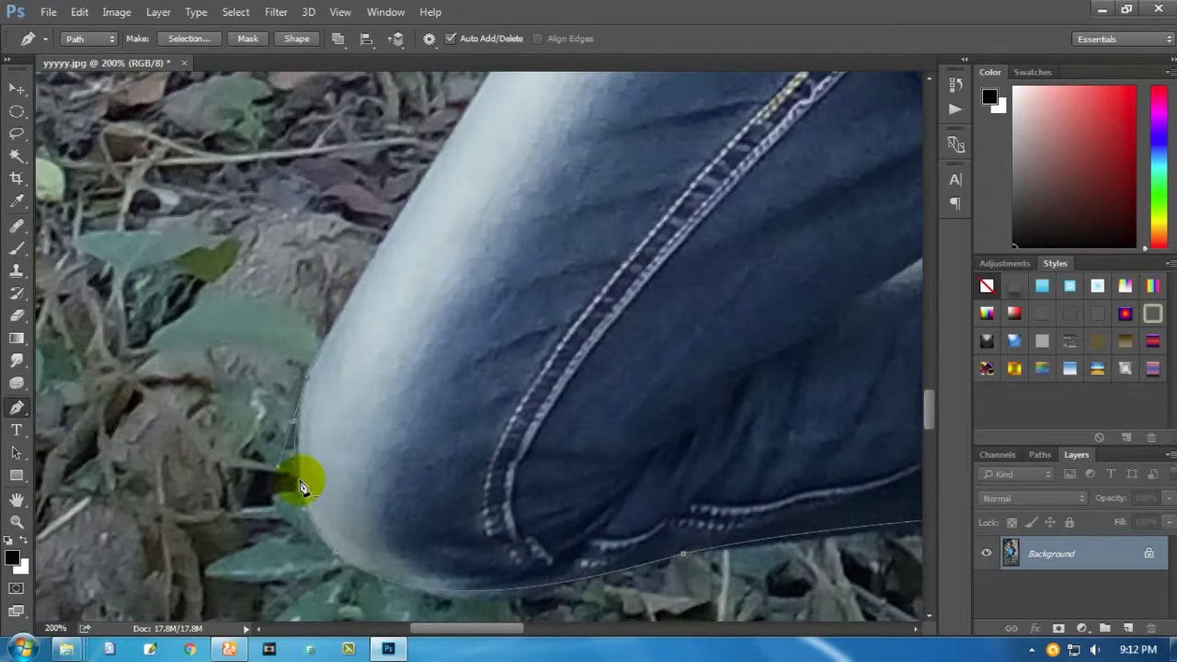
pyautogui.scroll(3, 349, 395)
pyautogui.scroll(3, 405, 258)
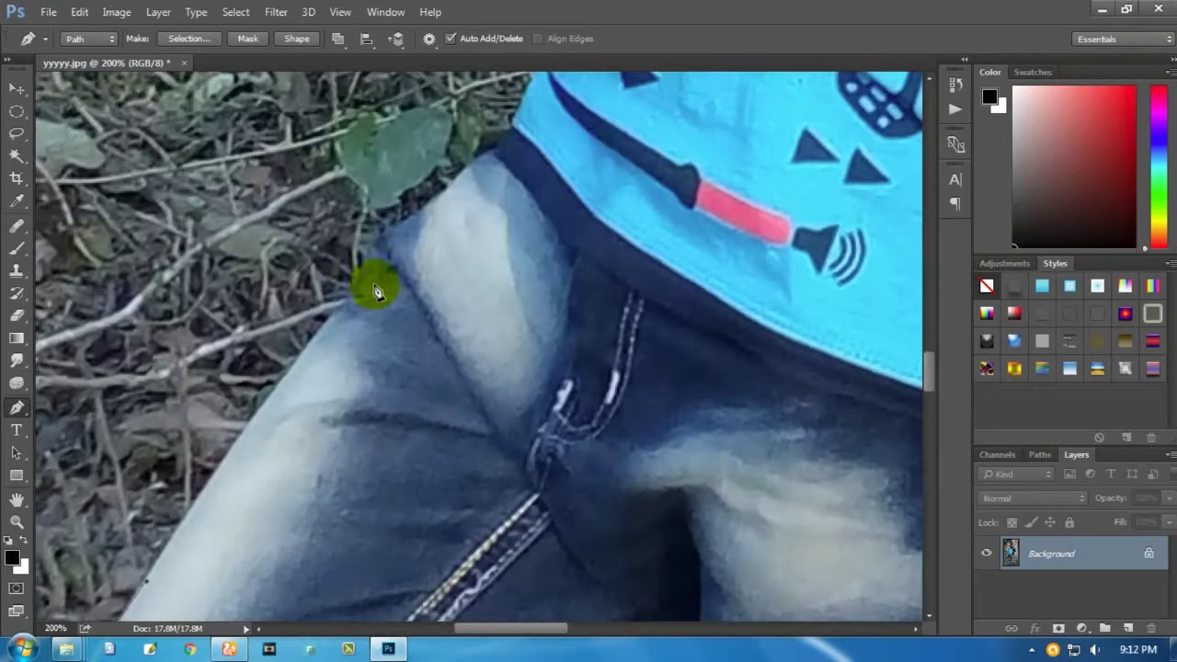
pyautogui.scroll(3, 423, 207)
pyautogui.hscroll(3, 368, 304)
pyautogui.moveTo(291, 398); pyautogui.dragTo(326, 351)
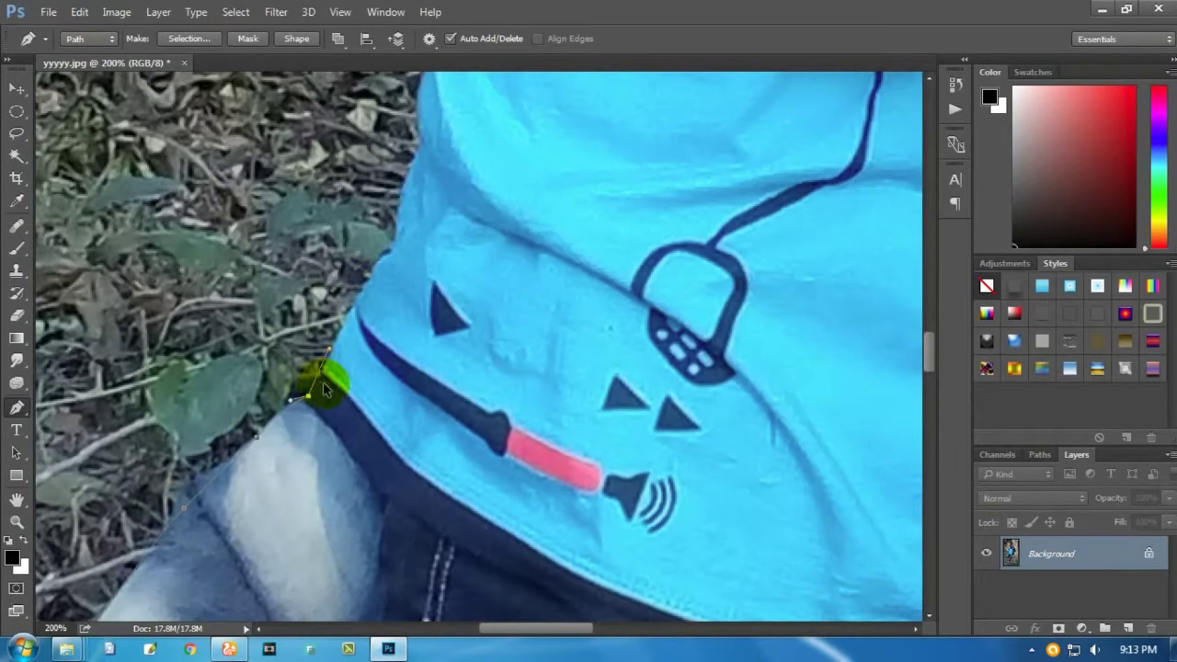
# Step: Trace the path along the shirt's side, the sleeve cuff and around the phone's tip
pyautogui.scroll(3, 317, 396)
pyautogui.hscroll(1, 317, 395)
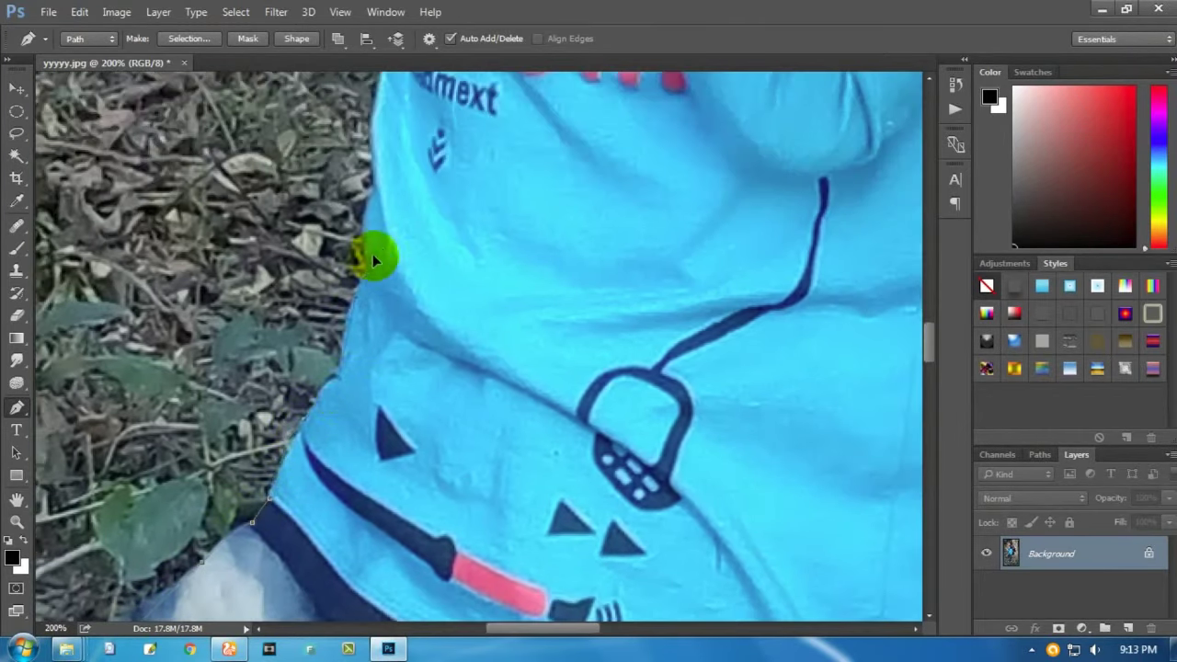
pyautogui.moveTo(370, 255); pyautogui.dragTo(380, 136)
pyautogui.scroll(5, 381, 138)
pyautogui.hscroll(-5, 249, 427)
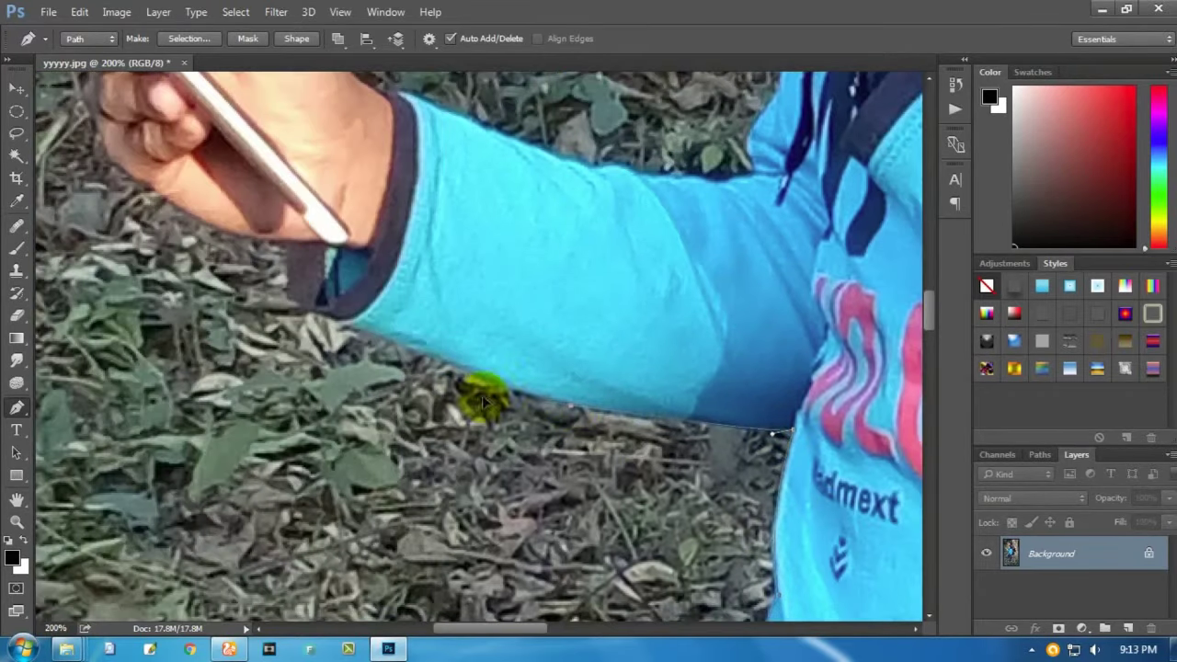
pyautogui.scroll(1, 626, 441)
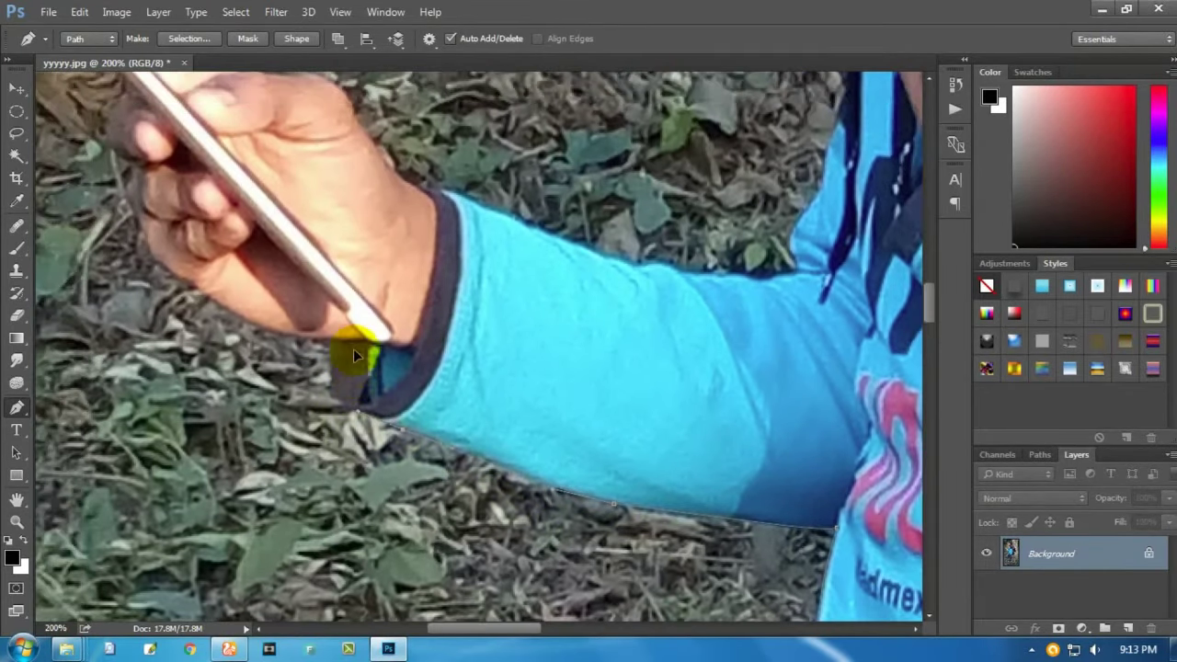
pyautogui.moveTo(354, 368); pyautogui.dragTo(354, 342)
pyautogui.scroll(1, 276, 333)
pyautogui.scroll(2, 221, 333)
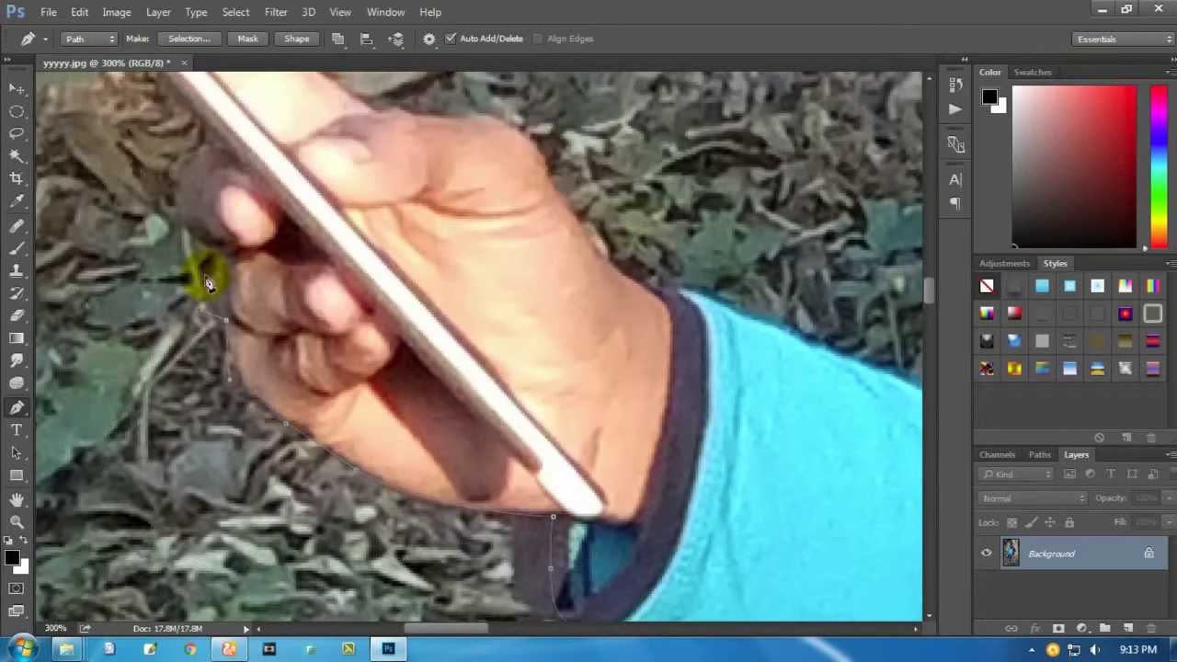
pyautogui.scroll(2, 216, 330)
pyautogui.scroll(1, 212, 327)
pyautogui.scroll(2, 204, 319)
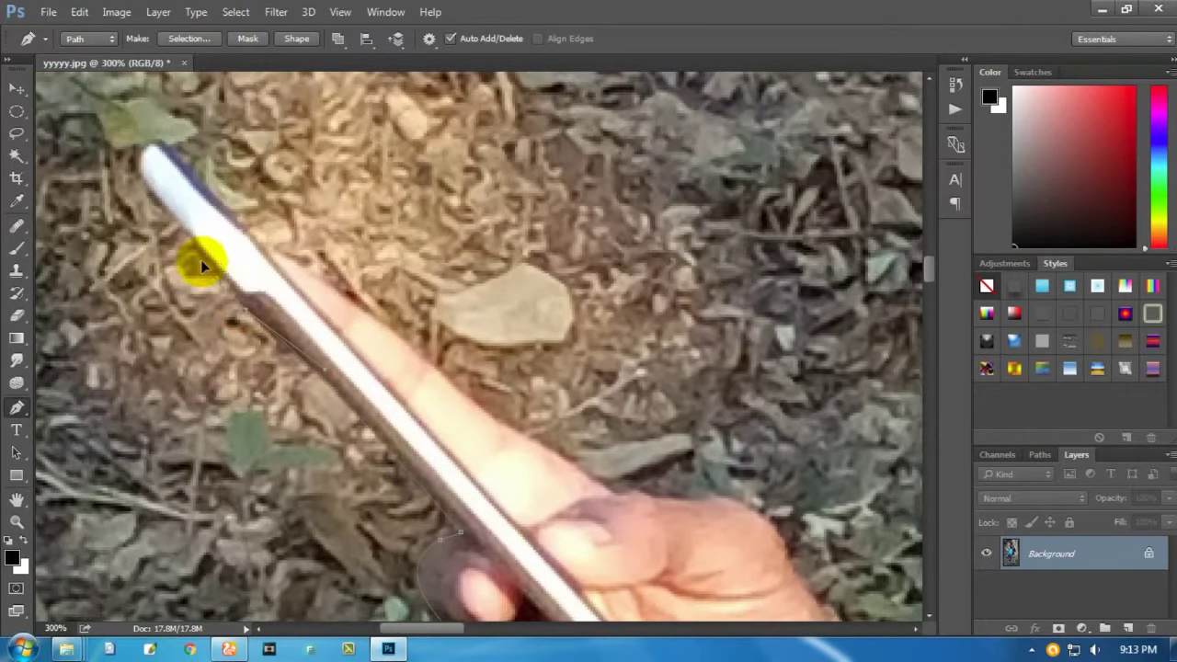
pyautogui.moveTo(157, 171); pyautogui.dragTo(223, 336)
# Step: Follow the underarm, blue sleeve and bare inner arm to the hand's edge
pyautogui.moveTo(181, 373); pyautogui.dragTo(14, 237)
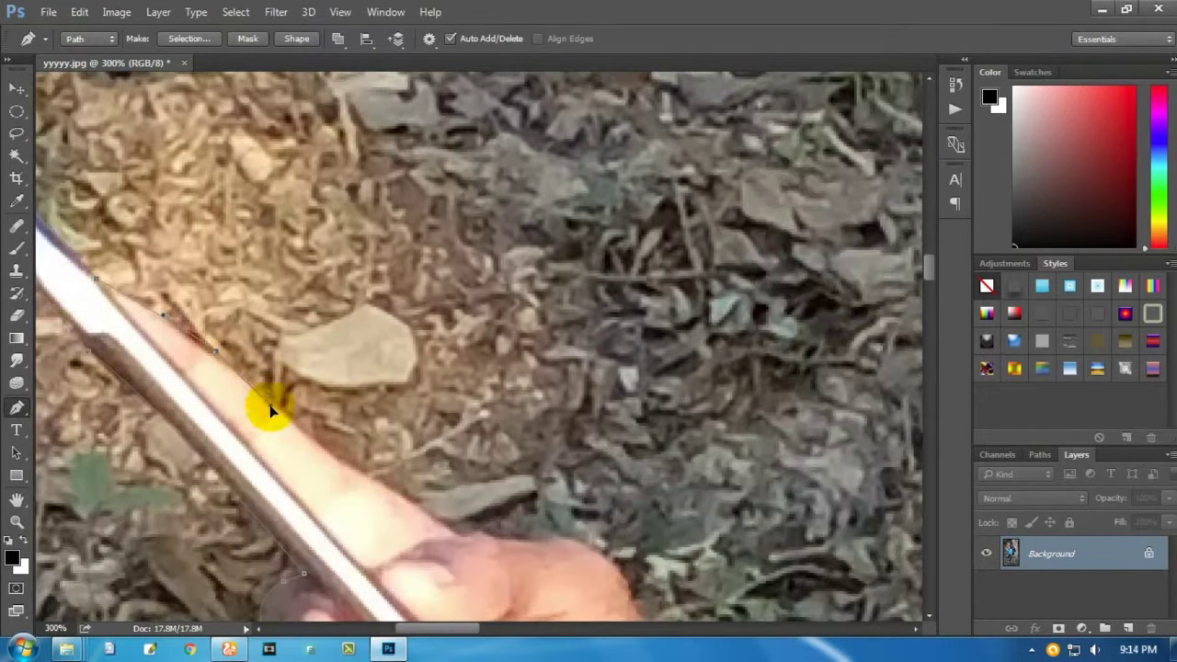
pyautogui.moveTo(499, 539); pyautogui.dragTo(519, 411)
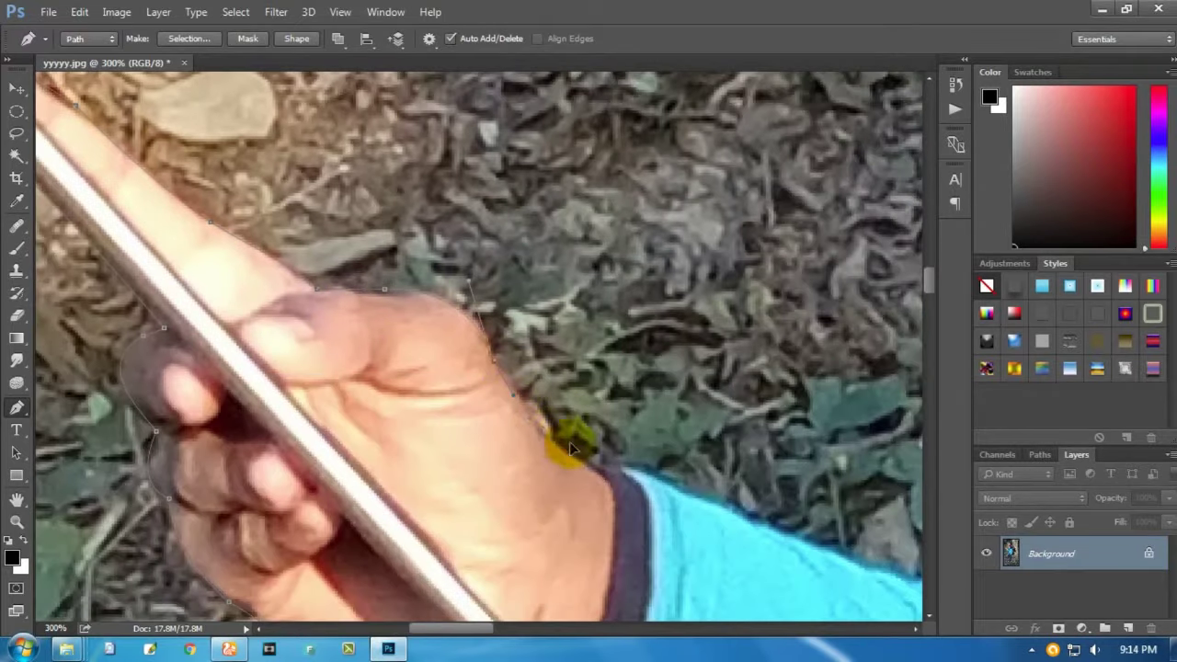
pyautogui.scroll(-3, 552, 395)
pyautogui.scroll(1, 730, 399)
pyautogui.hotkey('ctrl', '-')
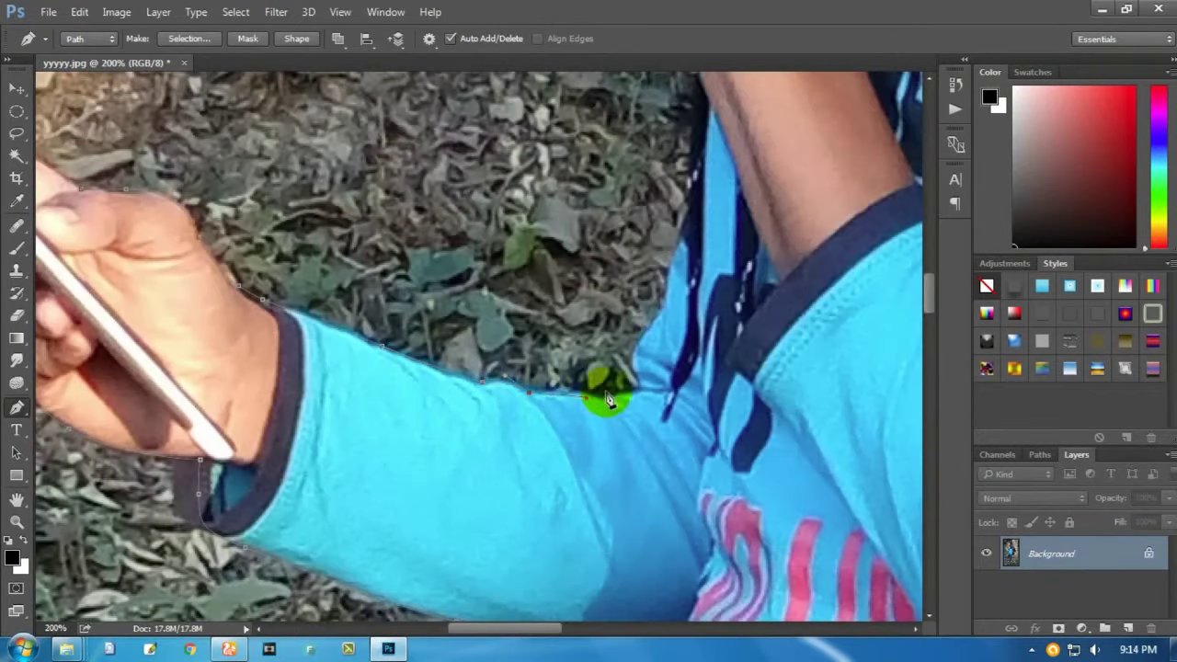
pyautogui.moveTo(675, 306); pyautogui.dragTo(615, 408)
pyautogui.click(577, 482)
pyautogui.click(604, 406)
pyautogui.click(626, 327)
pyautogui.click(637, 262)
pyautogui.click(647, 216)
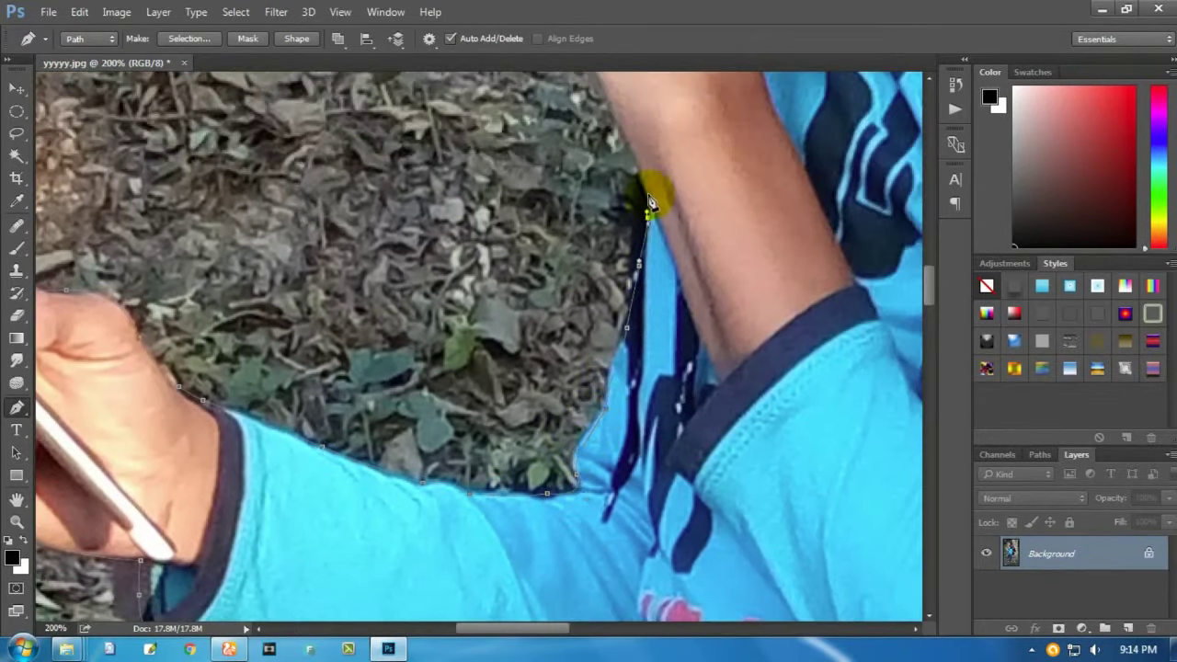
pyautogui.hotkey('ctrl', '+')
pyautogui.scroll(-3, 631, 160)
pyautogui.moveTo(559, 394); pyautogui.dragTo(568, 466)
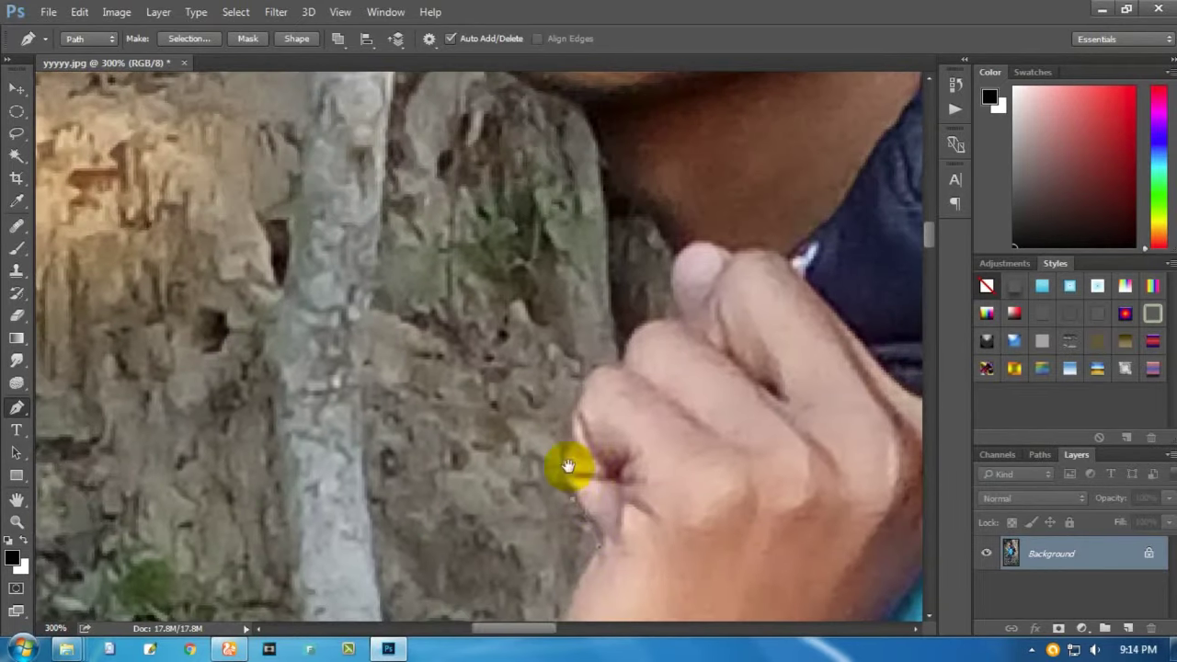
pyautogui.click(604, 359)
# Step: Trace the neck, jaw, chin and cheek, then over the top of the hair
pyautogui.scroll(3, 681, 317)
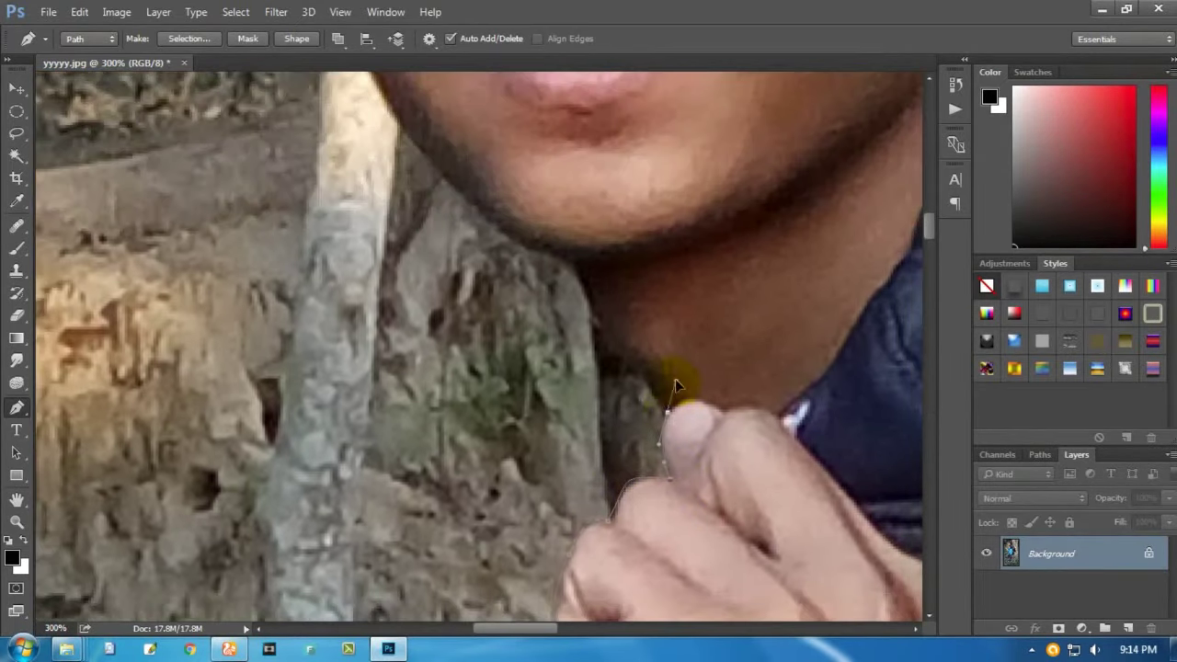
pyautogui.click(584, 272)
pyautogui.moveTo(583, 270); pyautogui.dragTo(643, 426)
pyautogui.click(587, 367)
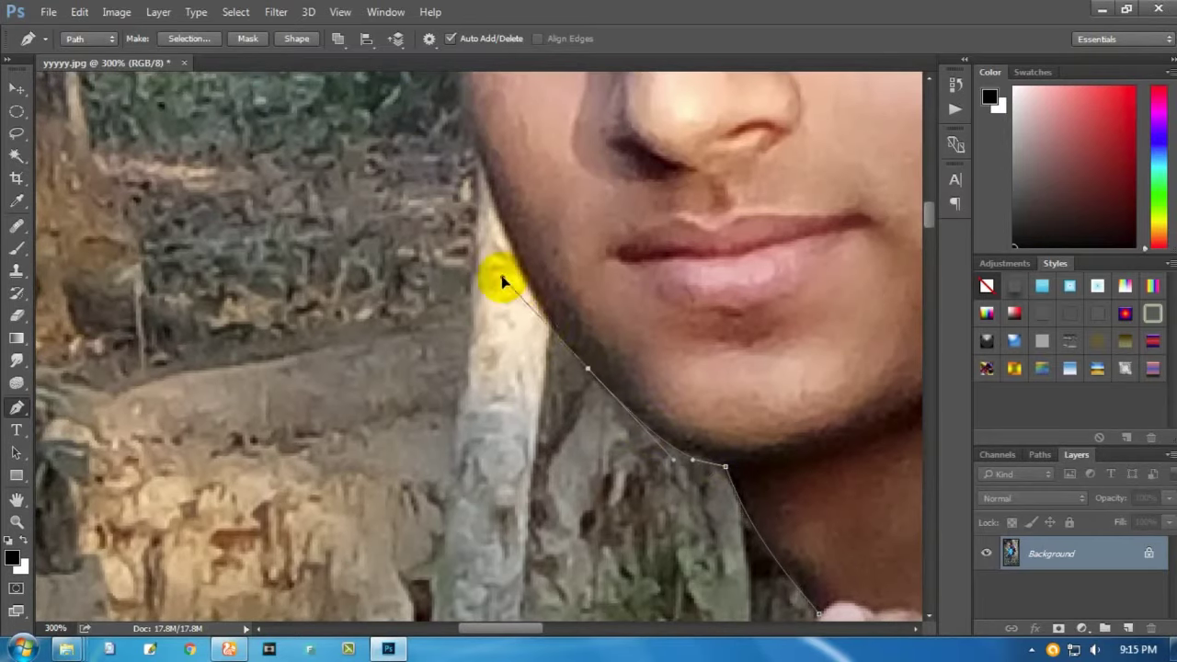
pyautogui.click(521, 262)
pyautogui.click(500, 213)
pyautogui.scroll(5, 487, 266)
pyautogui.scroll(5, 469, 265)
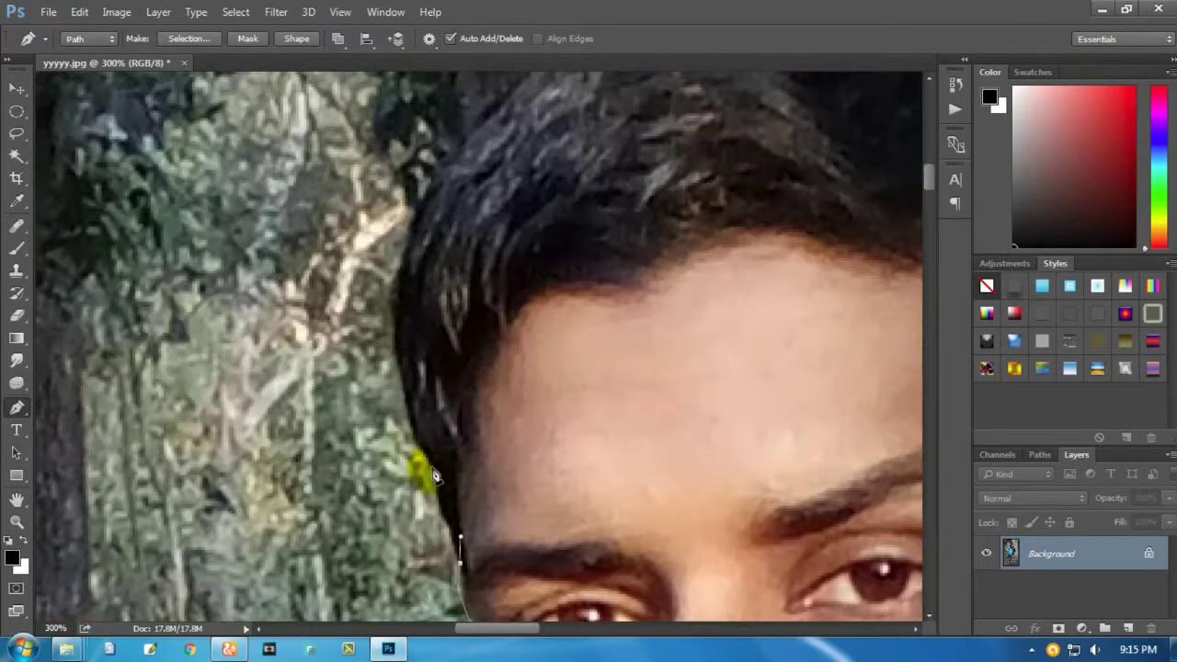
pyautogui.click(386, 237)
pyautogui.scroll(5, 387, 236)
pyautogui.click(198, 245)
pyautogui.click(386, 191)
# Step: Finish the path past the ear, down the neck and along the shoulder
pyautogui.scroll(-3, 735, 293)
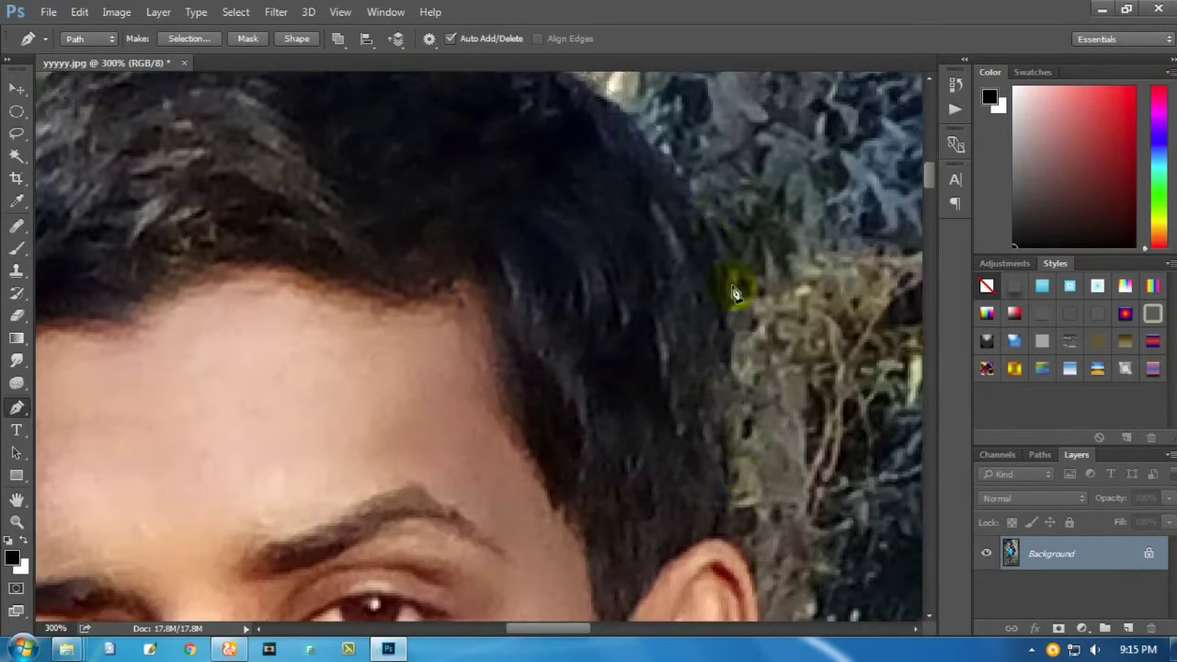
pyautogui.click(732, 548)
pyautogui.scroll(-5, 736, 478)
pyautogui.scroll(-3, 686, 469)
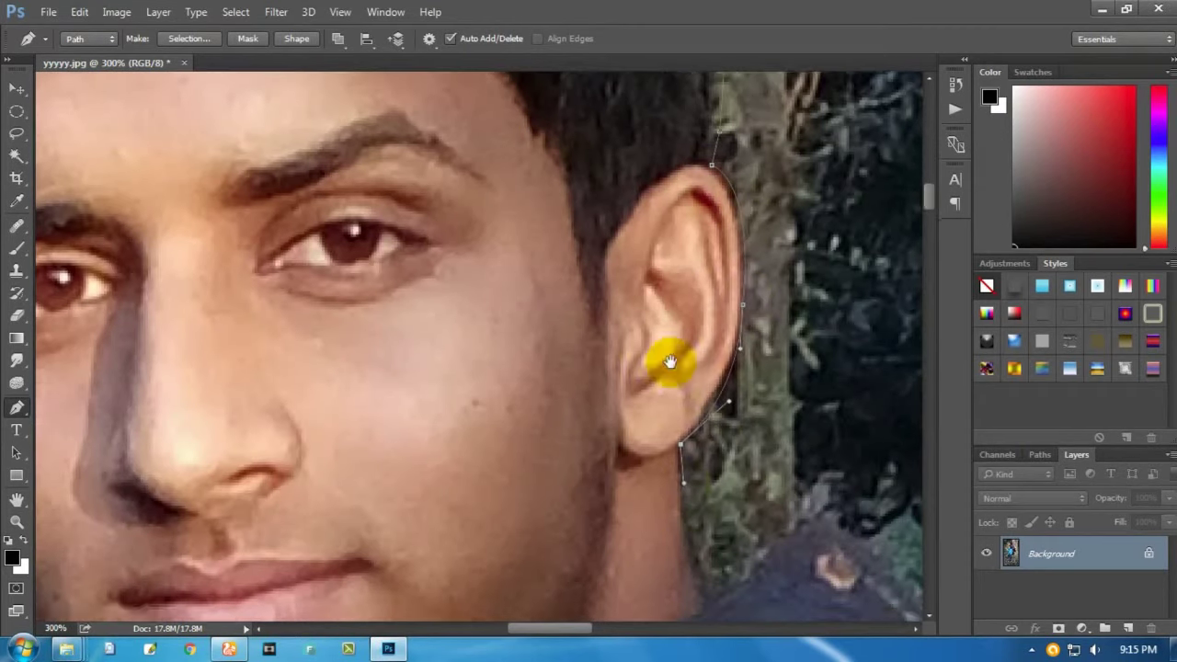
pyautogui.scroll(-3, 689, 349)
pyautogui.scroll(-2, 690, 334)
pyautogui.click(583, 305)
pyautogui.click(672, 386)
pyautogui.hscroll(2, 699, 432)
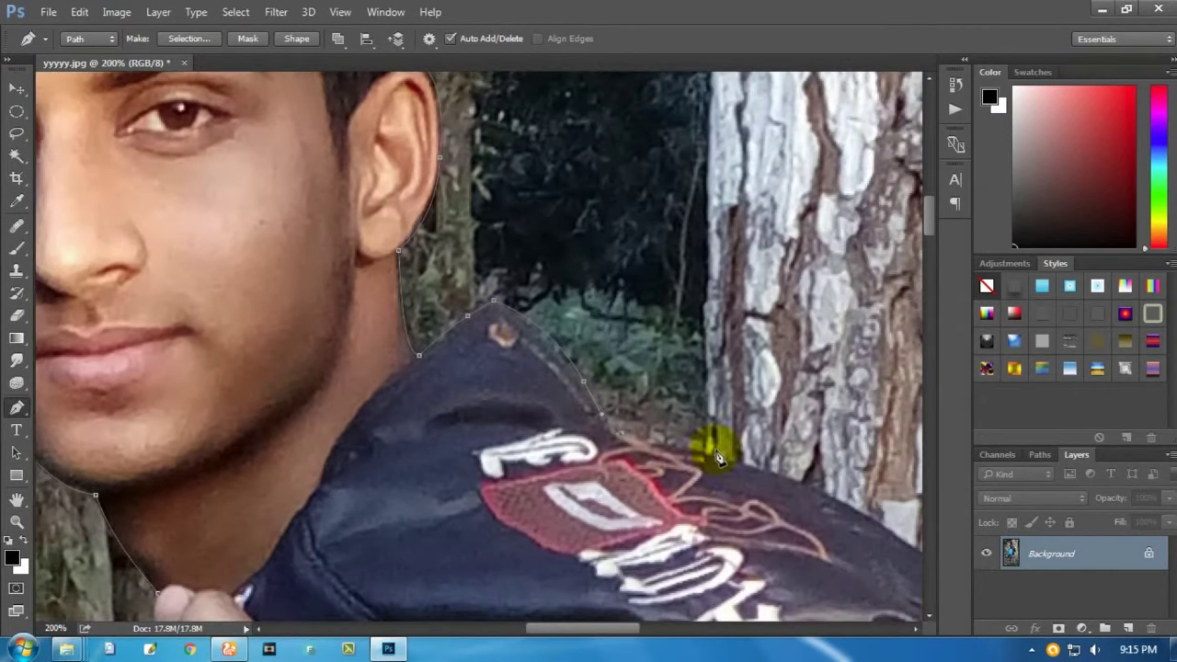
pyautogui.scroll(-5, 533, 193)
pyautogui.scroll(2, 494, 213)
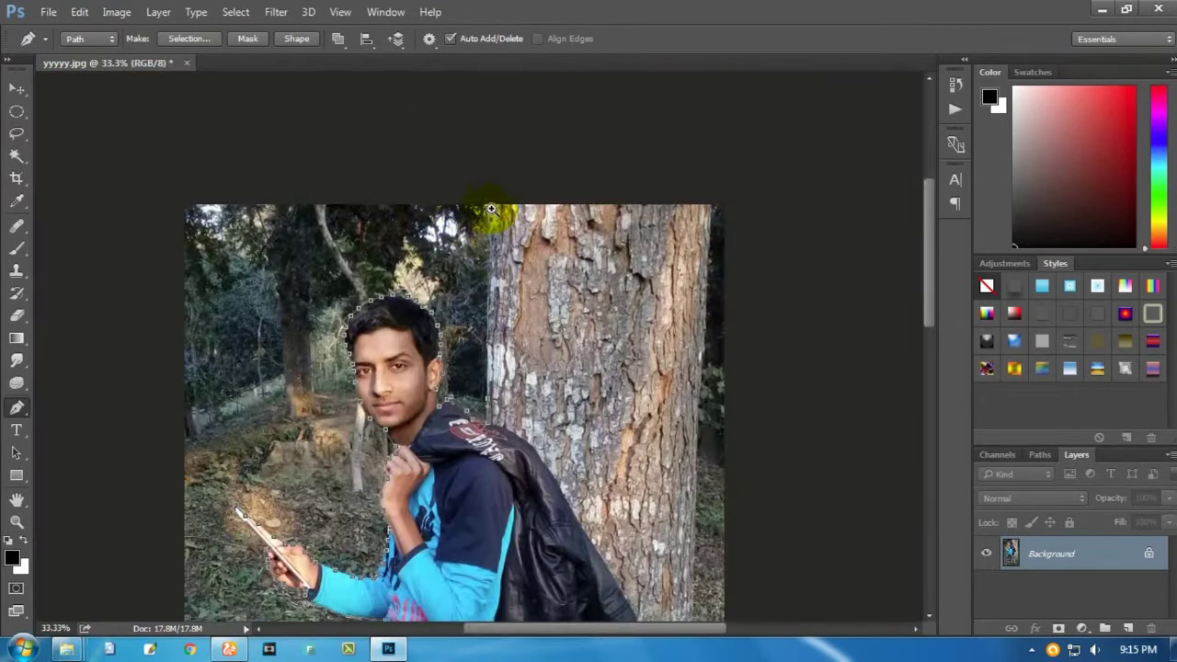
pyautogui.scroll(1, 492, 209)
pyautogui.scroll(-3, 347, 122)
# Step: Load the traced path as a selection and add a layer mask hiding the background
pyautogui.click(312, 458)
pyautogui.hotkey('ctrl', 'Return')
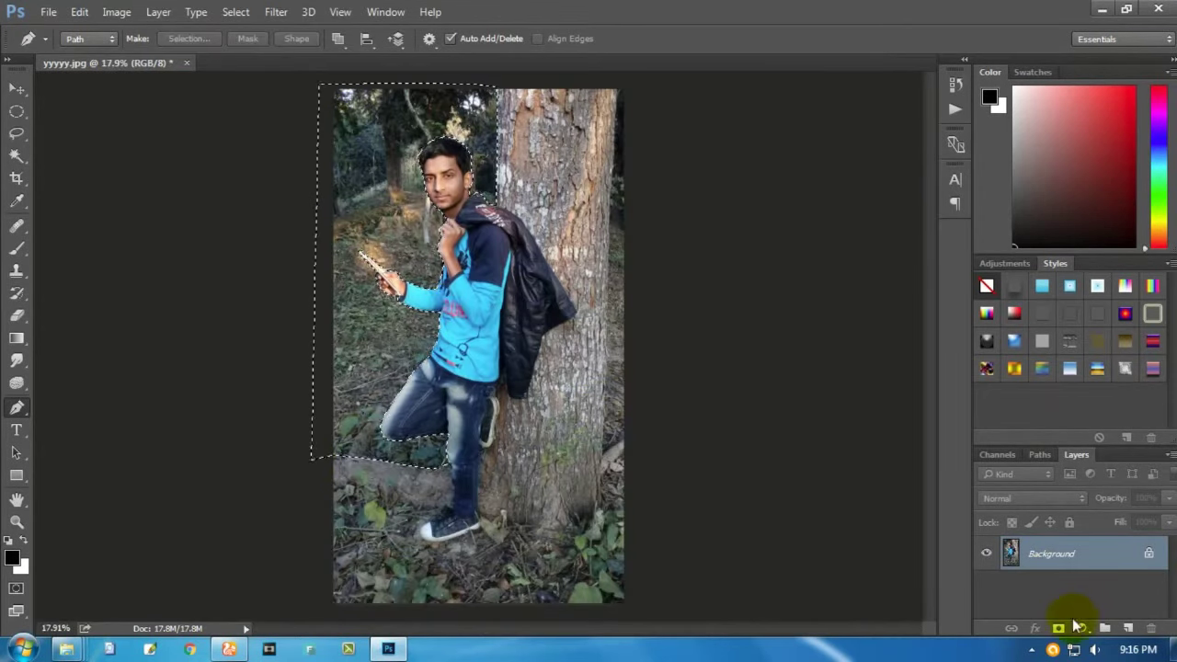
pyautogui.click(1058, 627)
pyautogui.hotkey('ctrl', 'z')
pyautogui.click(1058, 628)
# Step: Open Refine Mask from the mask thumbnail's context menu
pyautogui.rightClick(1040, 552)
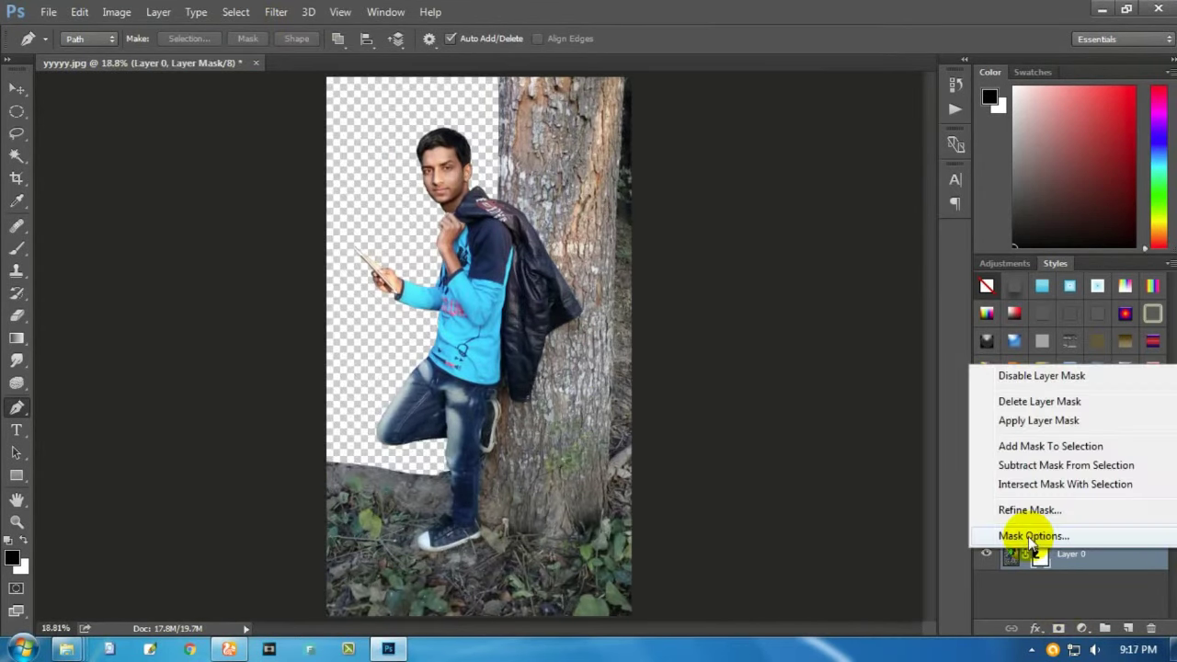
pyautogui.click(1037, 460)
pyautogui.click(695, 246)
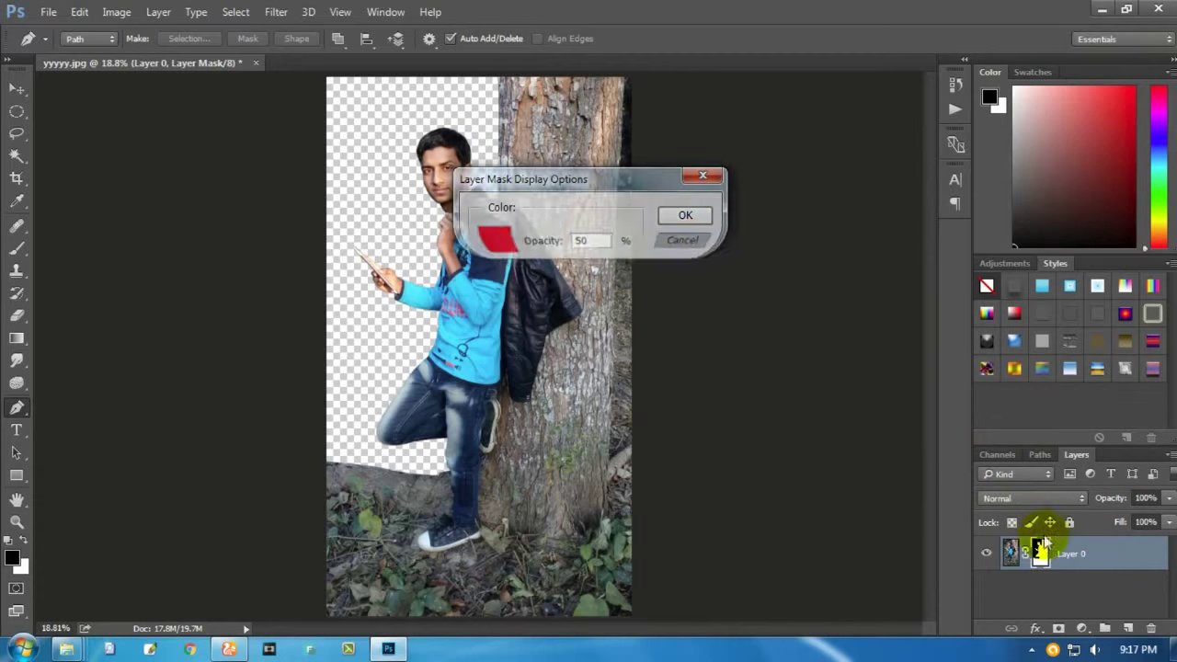
pyautogui.rightClick(1039, 551)
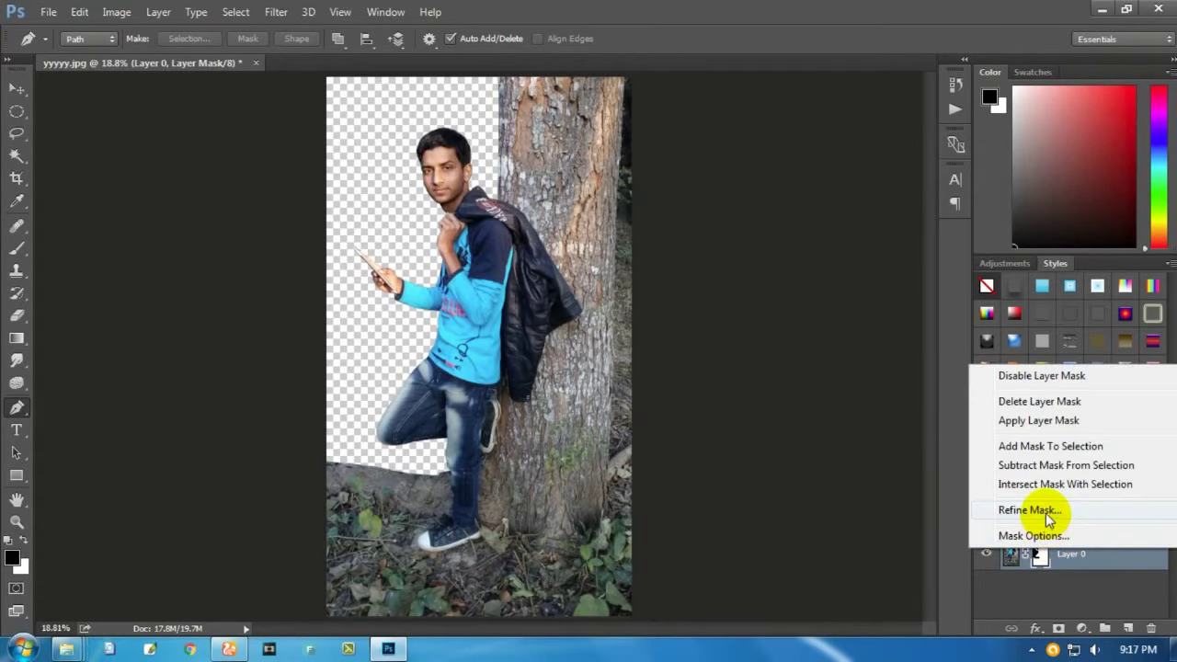
pyautogui.click(1045, 511)
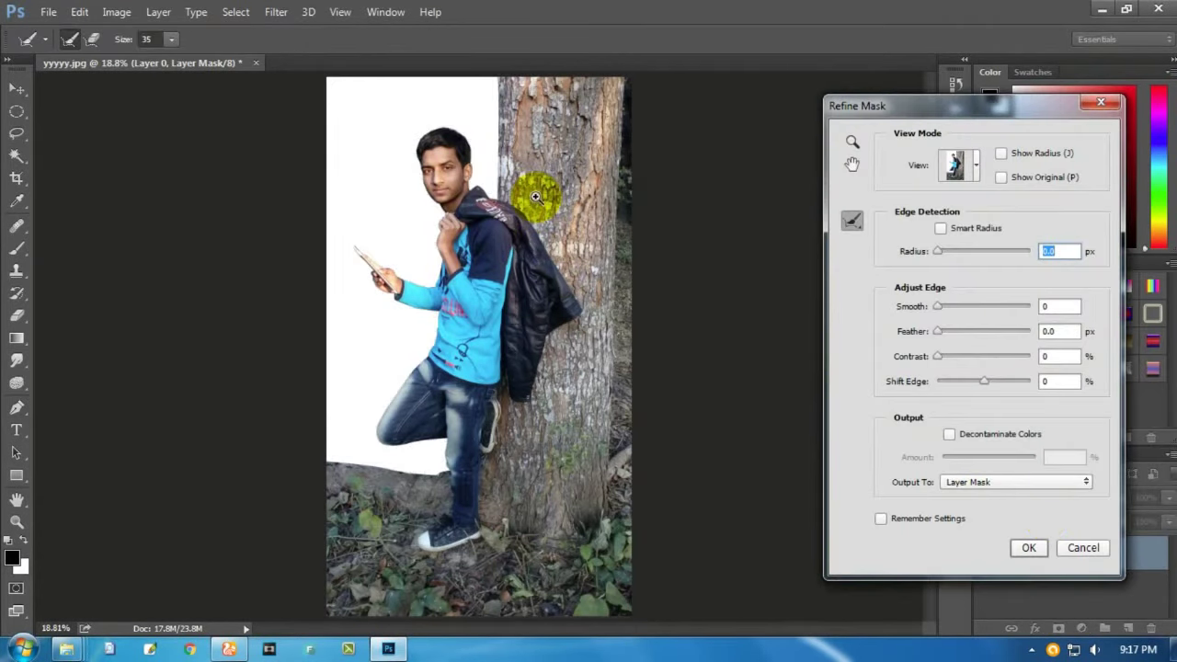
# Step: Zoom in on the man's head and paint the Refine Radius brush along the top hair edge
pyautogui.moveTo(525, 189)
pyautogui.mouseDown()
pyautogui.moveTo(588, 341)
pyautogui.moveTo(612, 341)
pyautogui.moveTo(618, 286)
pyautogui.moveTo(638, 336)
pyautogui.mouseUp()
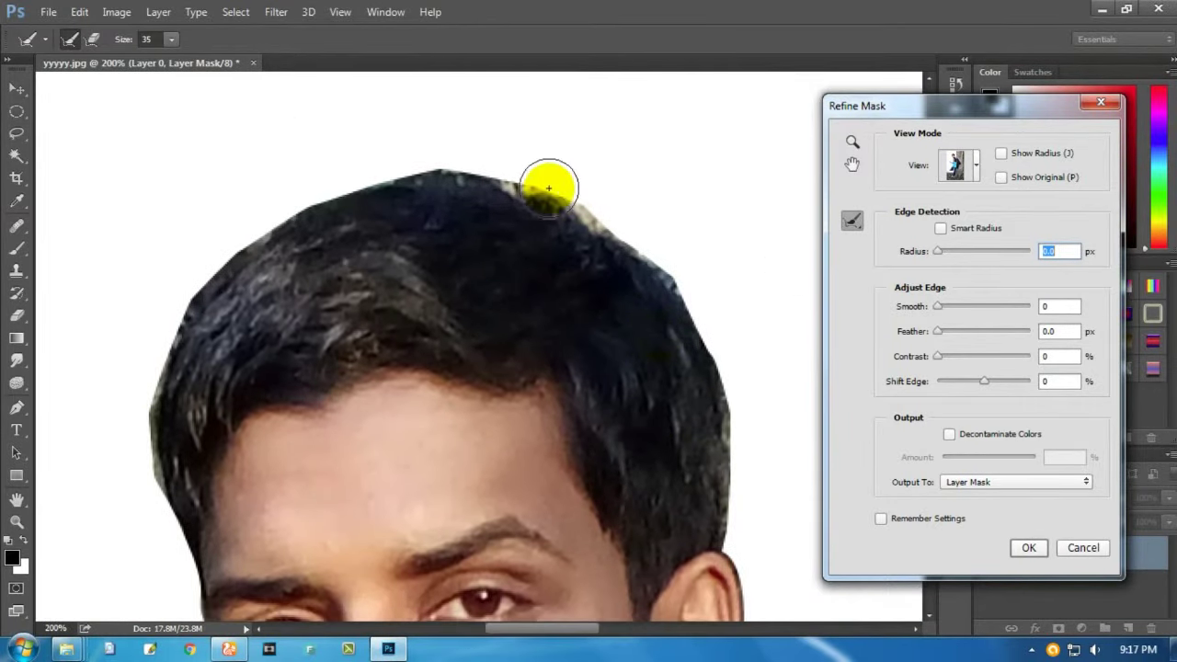
pyautogui.moveTo(536, 184)
pyautogui.mouseDown()
pyautogui.moveTo(638, 236)
pyautogui.moveTo(703, 347)
pyautogui.moveTo(741, 481)
pyautogui.moveTo(714, 539)
pyautogui.moveTo(730, 413)
pyautogui.moveTo(631, 217)
pyautogui.moveTo(484, 165)
pyautogui.moveTo(337, 189)
pyautogui.moveTo(190, 273)
pyautogui.moveTo(145, 394)
pyautogui.moveTo(145, 505)
pyautogui.moveTo(174, 554)
pyautogui.mouseUp()
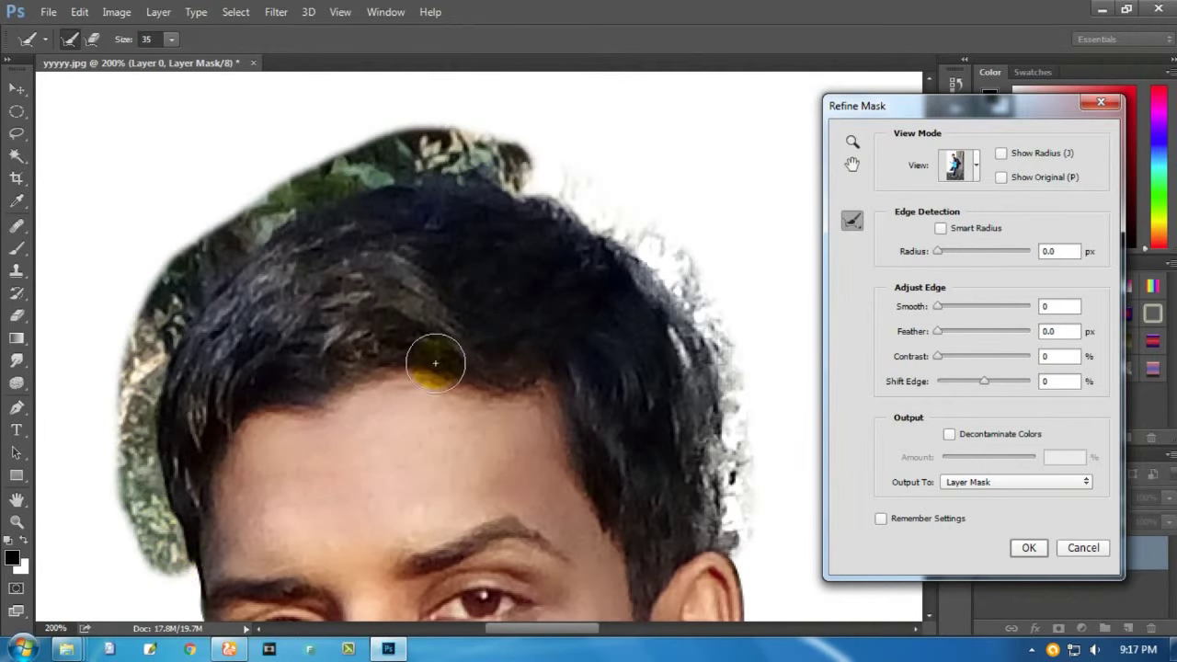
# Step: Apply the hair refinement and lasso a band around the man's hairline and ear
pyautogui.click(1028, 550)
pyautogui.press('p')
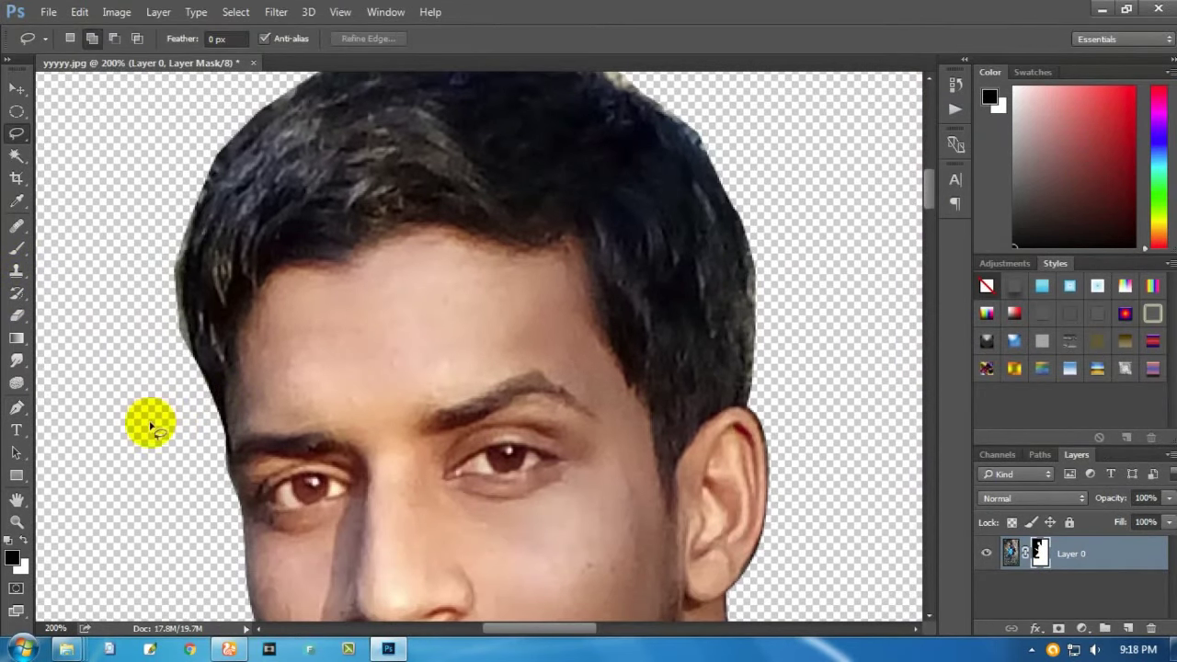
pyautogui.moveTo(152, 425); pyautogui.dragTo(237, 395)
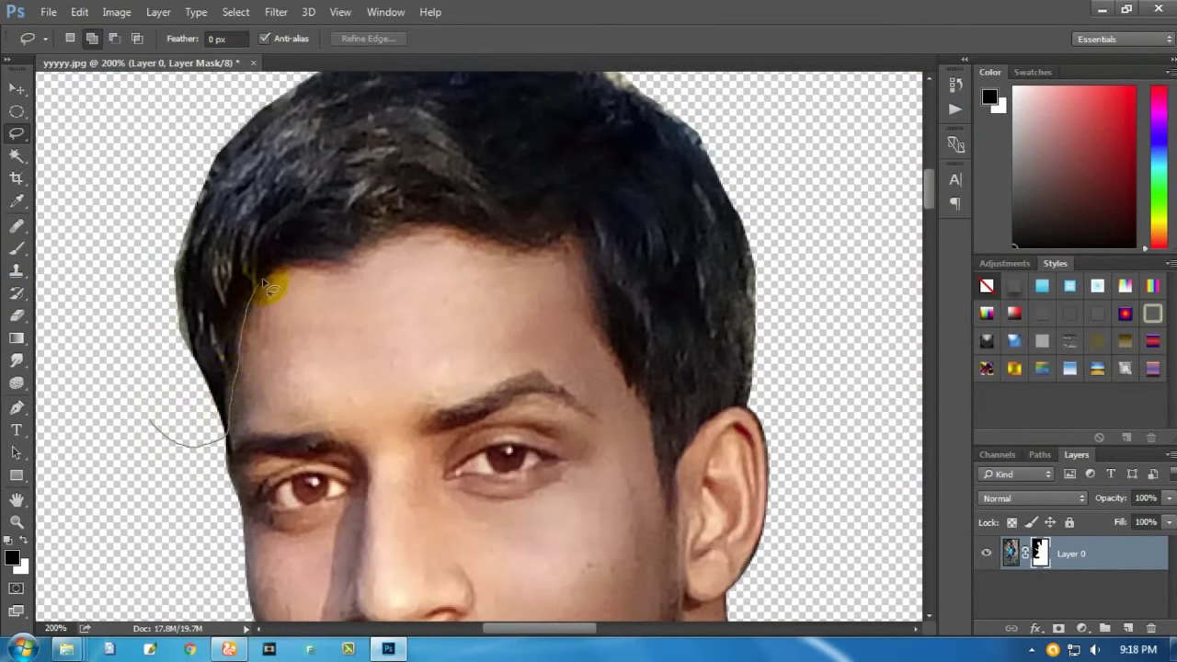
pyautogui.moveTo(314, 269); pyautogui.dragTo(465, 239)
pyautogui.moveTo(640, 379)
pyautogui.mouseDown()
pyautogui.moveTo(644, 454)
pyautogui.moveTo(673, 556)
pyautogui.mouseUp()
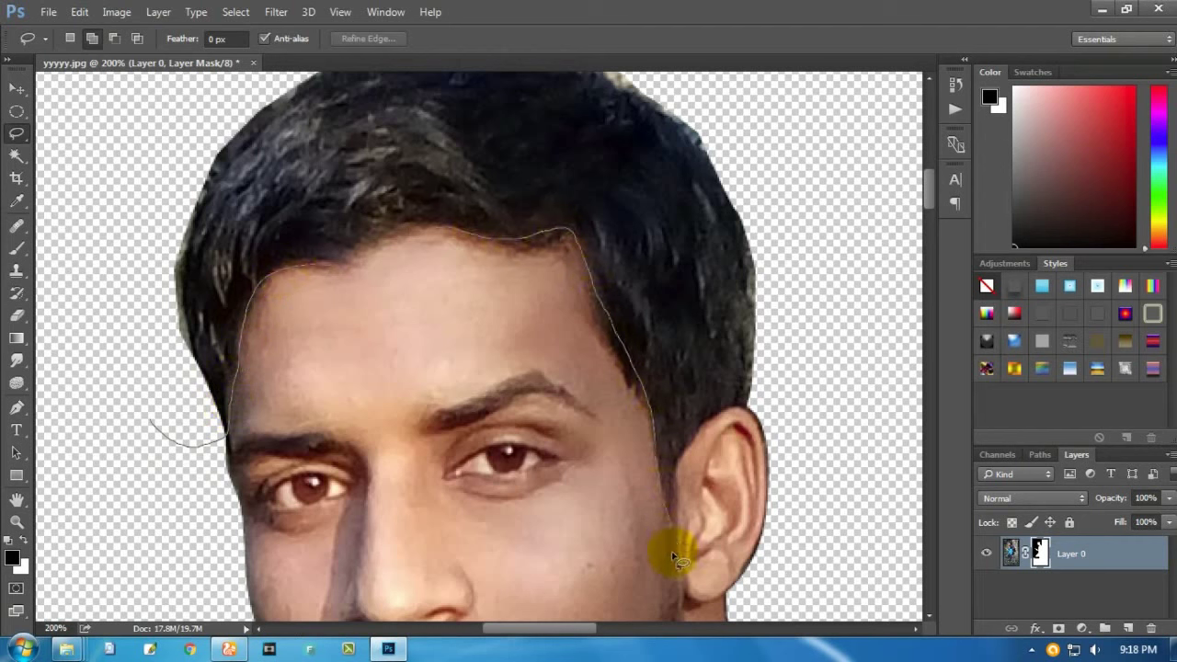
pyautogui.moveTo(677, 511)
pyautogui.mouseDown()
pyautogui.moveTo(696, 441)
pyautogui.moveTo(762, 402)
pyautogui.moveTo(746, 132)
pyautogui.moveTo(213, 178)
pyautogui.moveTo(168, 231)
pyautogui.mouseUp()
pyautogui.scroll(3, 173, 359)
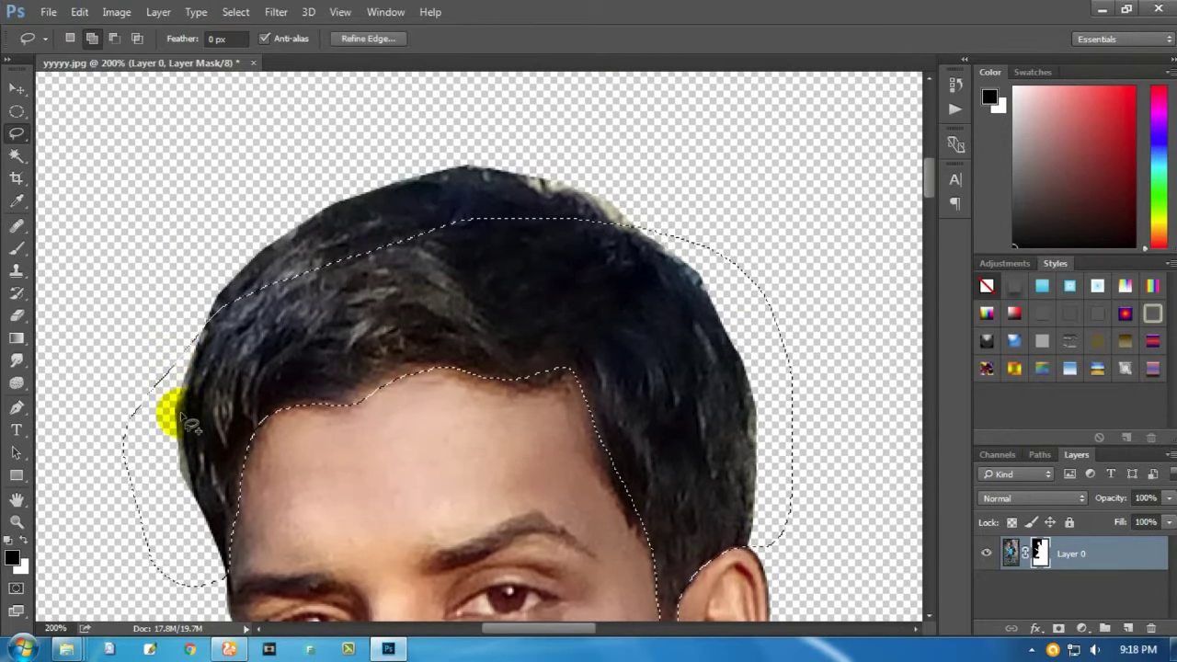
pyautogui.moveTo(173, 410)
pyautogui.mouseDown()
pyautogui.moveTo(262, 225)
pyautogui.moveTo(527, 162)
pyautogui.moveTo(677, 239)
pyautogui.moveTo(725, 294)
pyautogui.mouseUp()
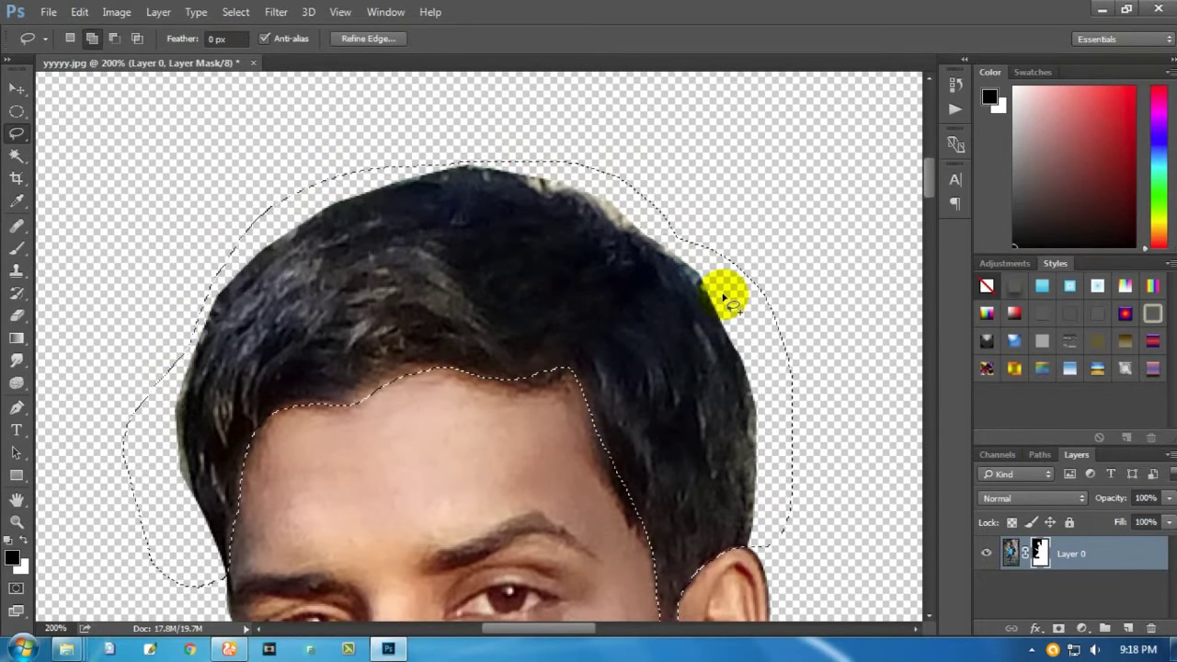
# Step: Fill the lasso band on the mask, deselect, and add a new empty layer
pyautogui.click(1025, 563)
pyautogui.hotkey('ctrl', 'BackSpace')
pyautogui.hotkey('ctrl', 'd')
pyautogui.click(1127, 628)
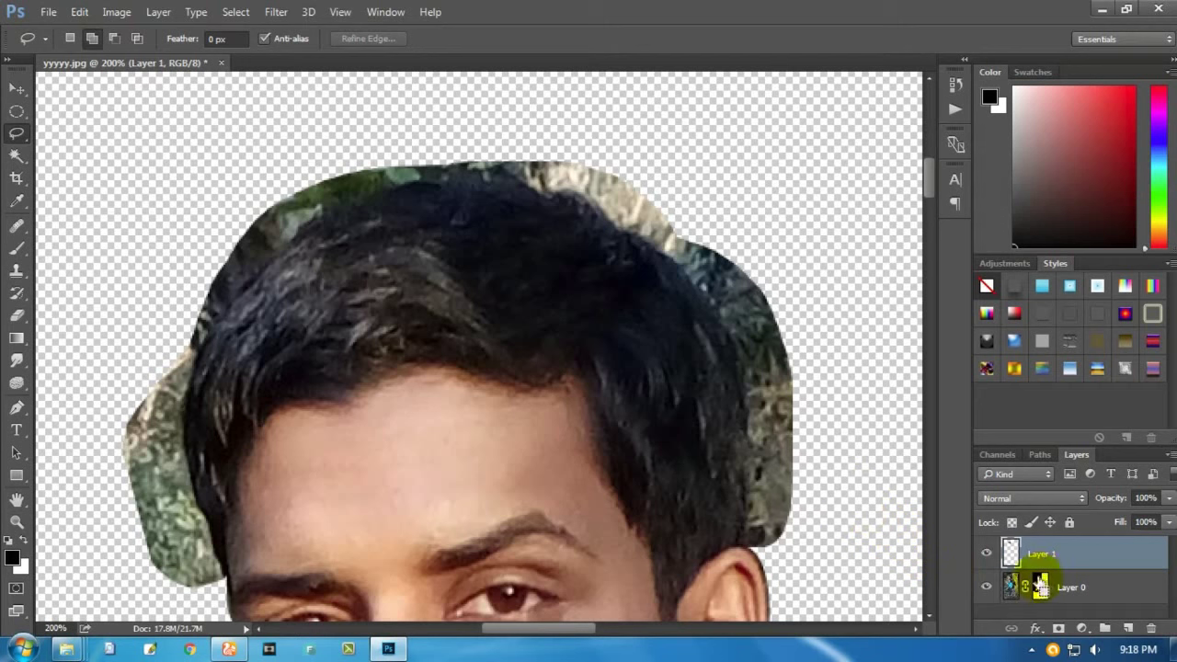
pyautogui.keyDown('ctrl'); pyautogui.click(1040, 584); pyautogui.keyUp('ctrl')
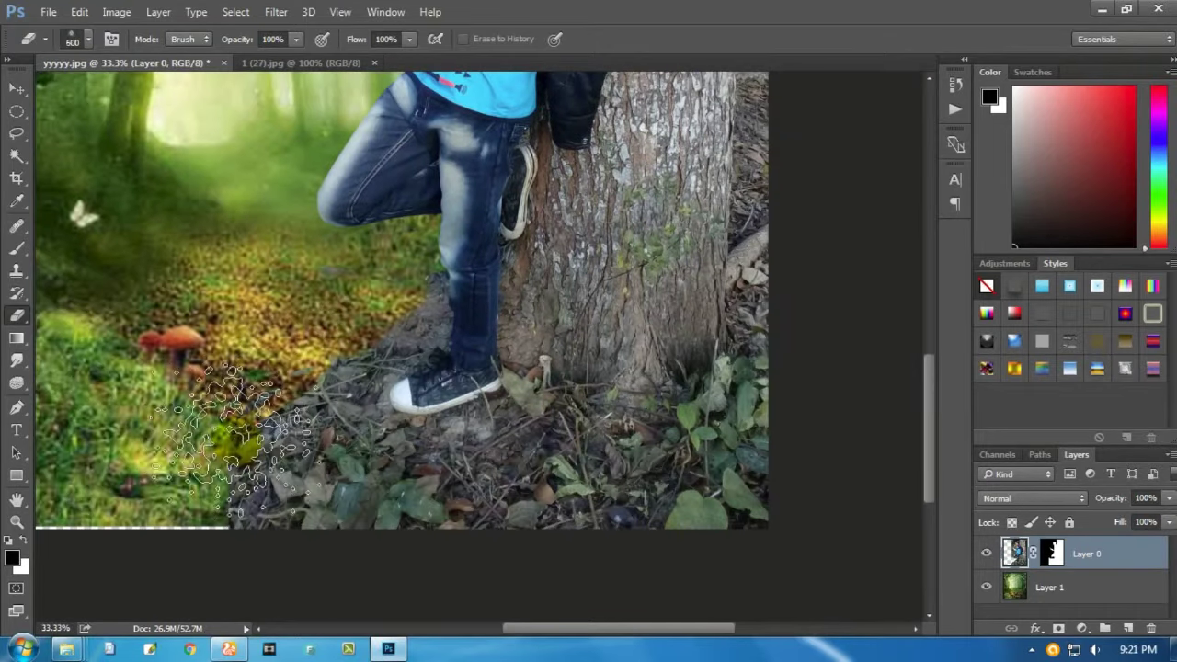
# Step: Erase the dark ground beside the man's leg with a soft eraser, resizing the brush as needed
pyautogui.moveTo(233, 450); pyautogui.dragTo(404, 313)
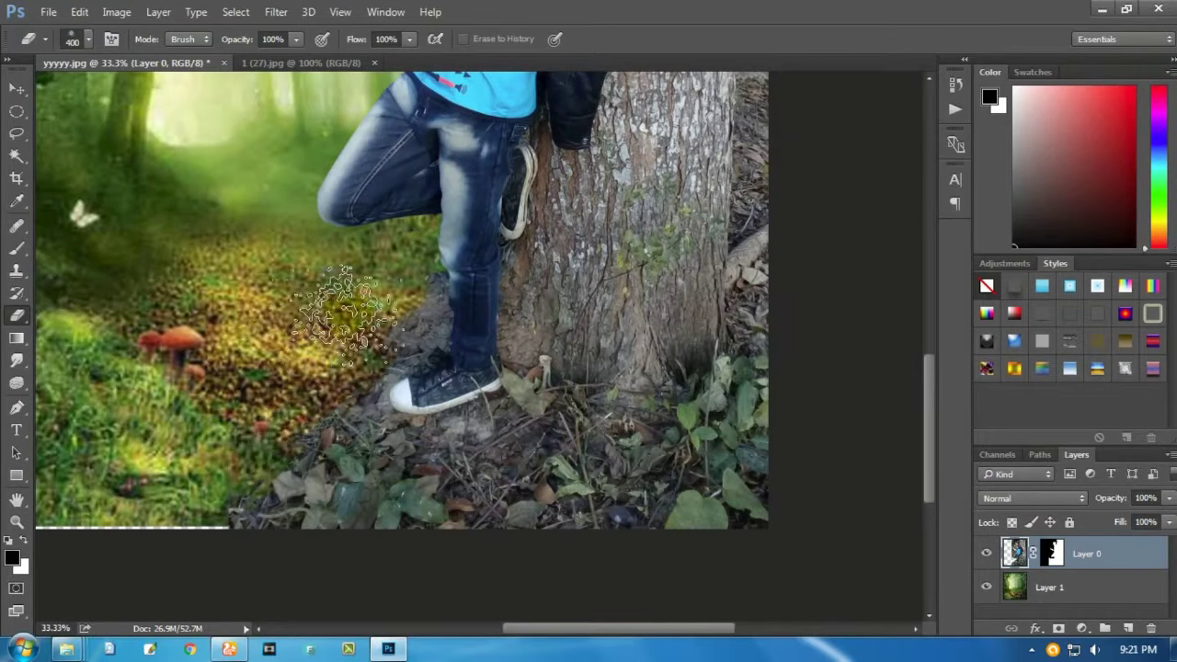
pyautogui.hotkey('ctrl', '+')
pyautogui.rightClick(364, 342)
pyautogui.rightClick(327, 367)
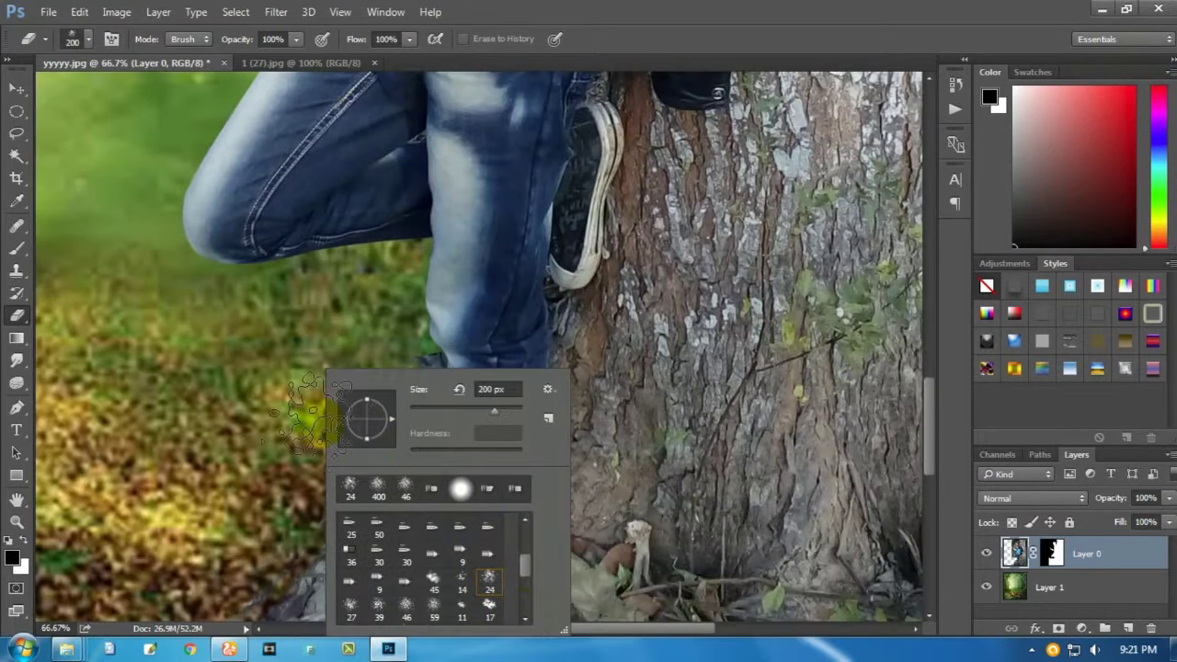
pyautogui.click(379, 530)
pyautogui.scroll(-2, 368, 570)
pyautogui.doubleClick(329, 599)
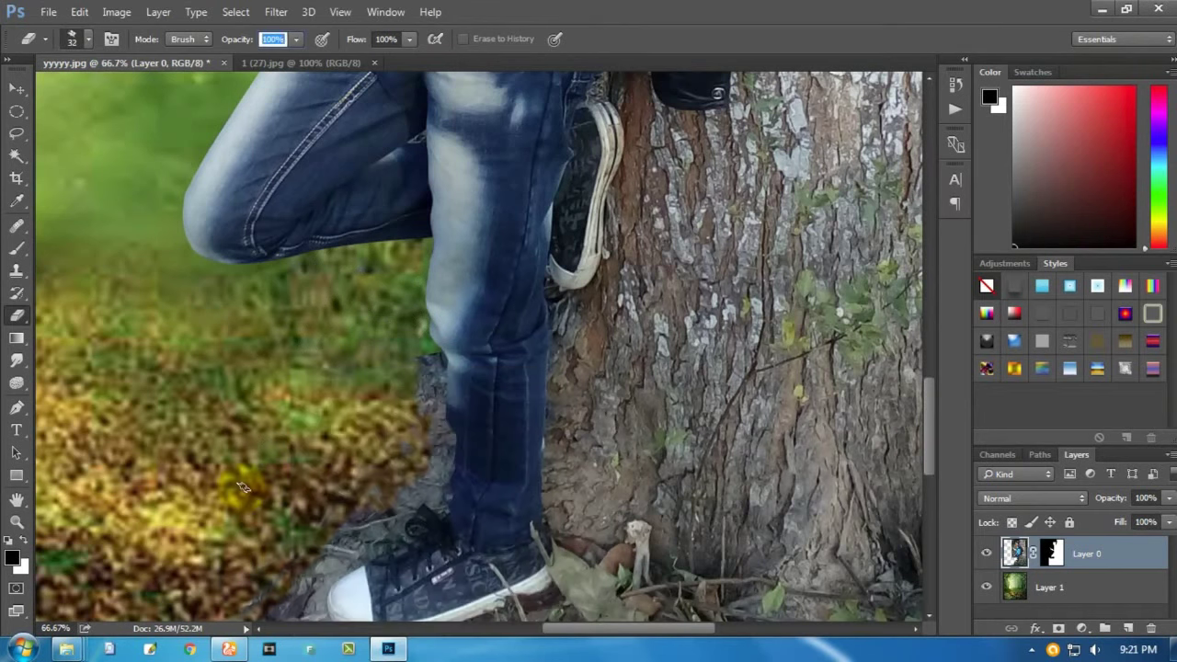
pyautogui.scroll(-5, 285, 413)
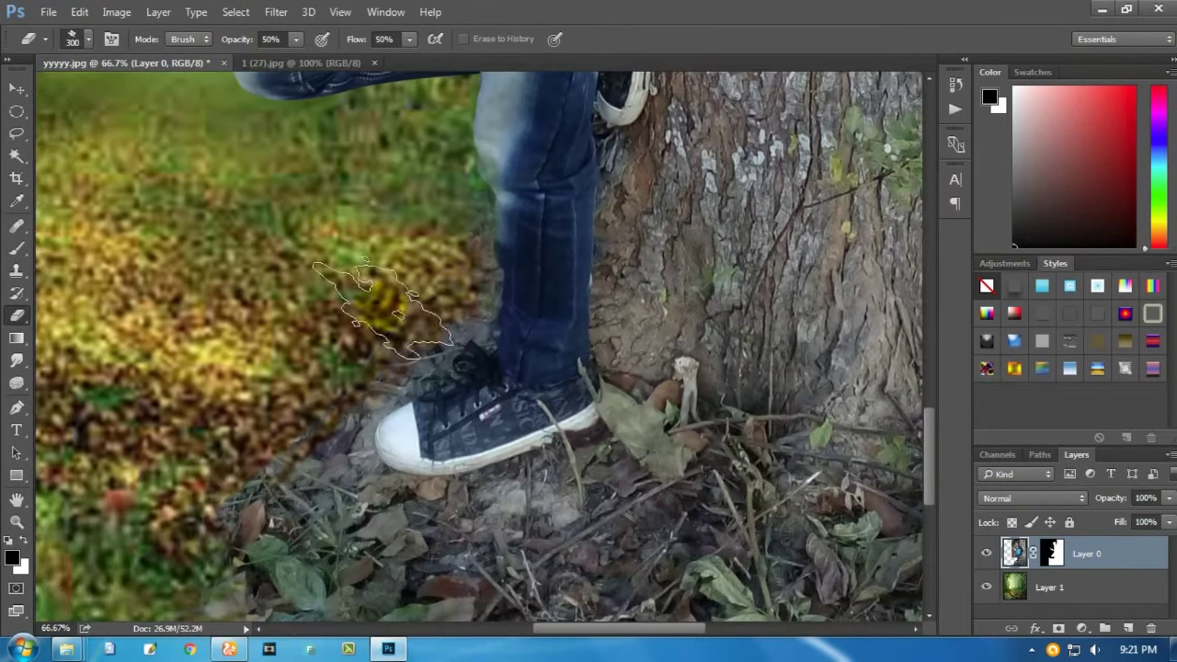
pyautogui.hscroll(-3, 285, 414)
pyautogui.hotkey('ctrl', '0')
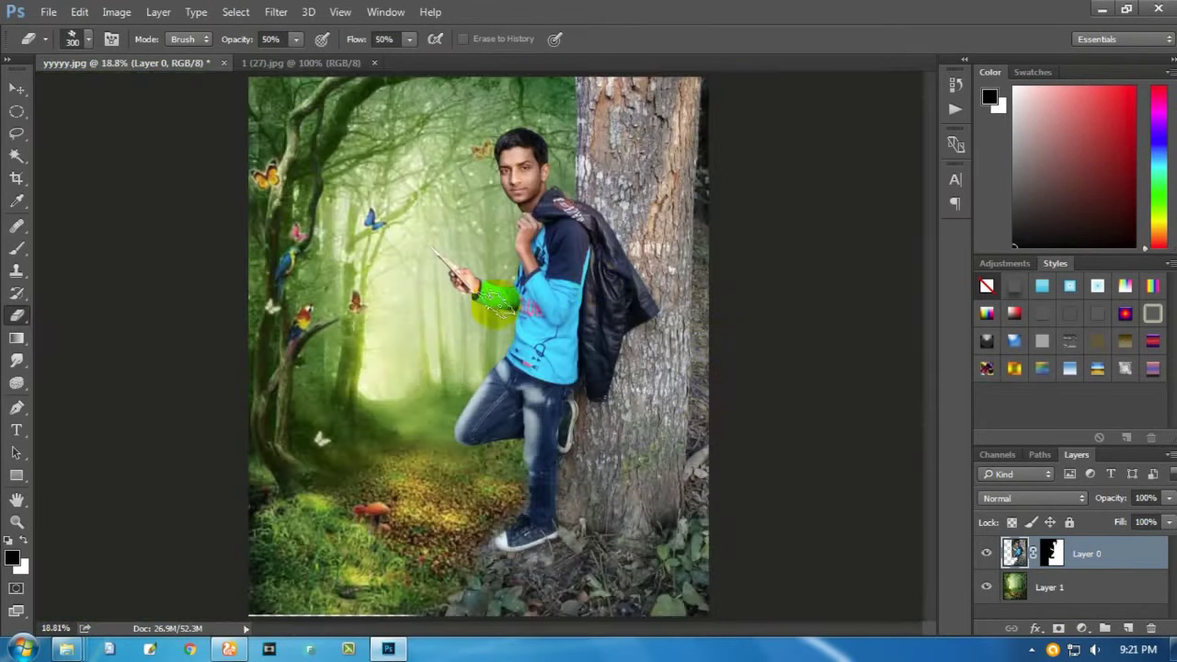
# Step: Widen the canvas on the left and stretch the forest layer to fill the new strip
pyautogui.press('c')
pyautogui.moveTo(283, 359)
pyautogui.mouseDown()
pyautogui.moveTo(339, 358)
pyautogui.moveTo(308, 345)
pyautogui.mouseUp()
pyautogui.press('Return')
pyautogui.press('v')
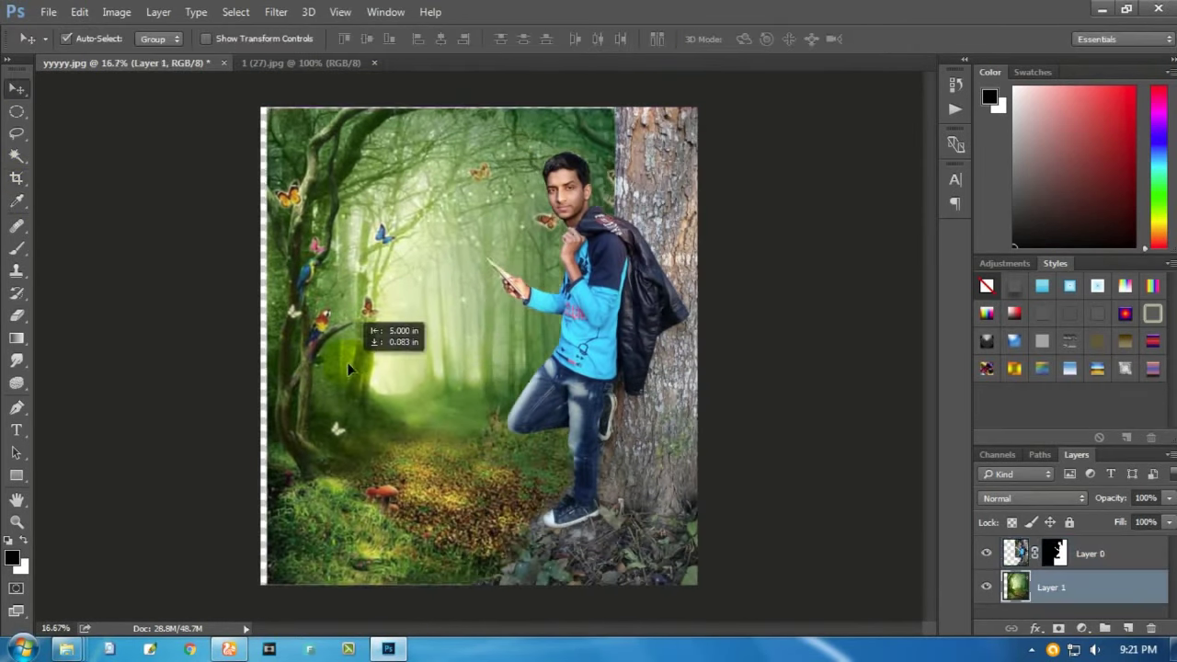
pyautogui.hotkey('ctrl', 't')
pyautogui.moveTo(249, 105); pyautogui.dragTo(232, 77)
pyautogui.press('Return')
# Step: Save the composite as yyyyy.tif in TIFF format
pyautogui.hotkey('ctrl', 'shift', 's')
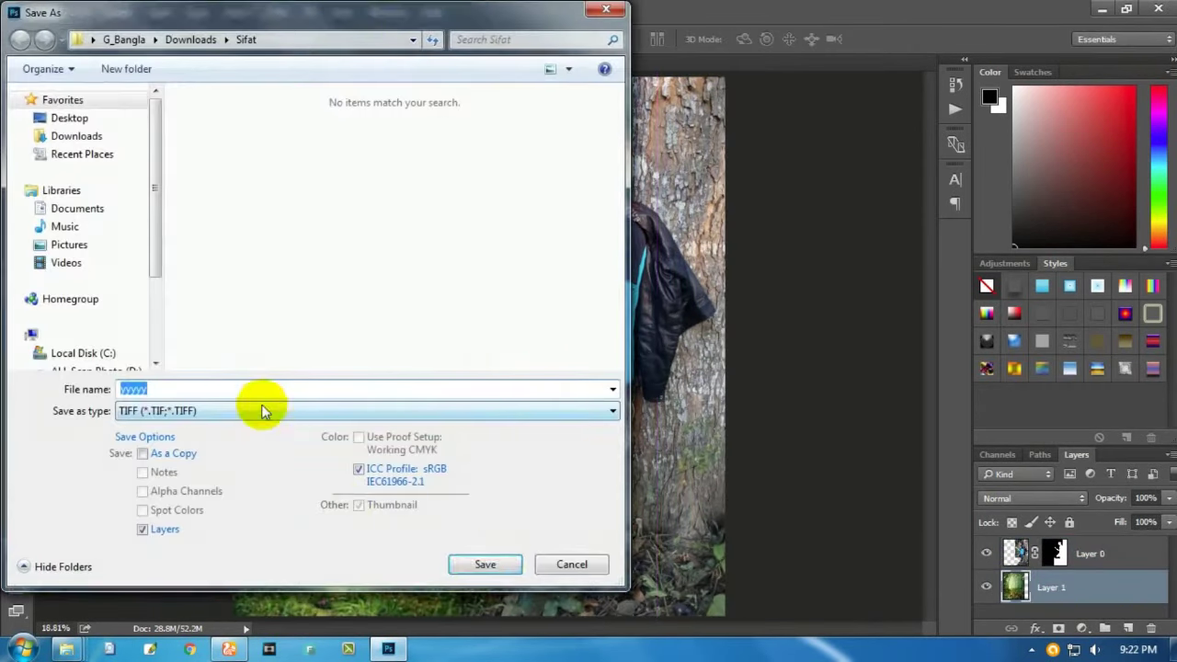
pyautogui.click(487, 561)
pyautogui.click(804, 163)
# Step: Shift the man down and right, then crop the canvas from the top edge
pyautogui.moveTo(652, 460); pyautogui.dragTo(664, 486)
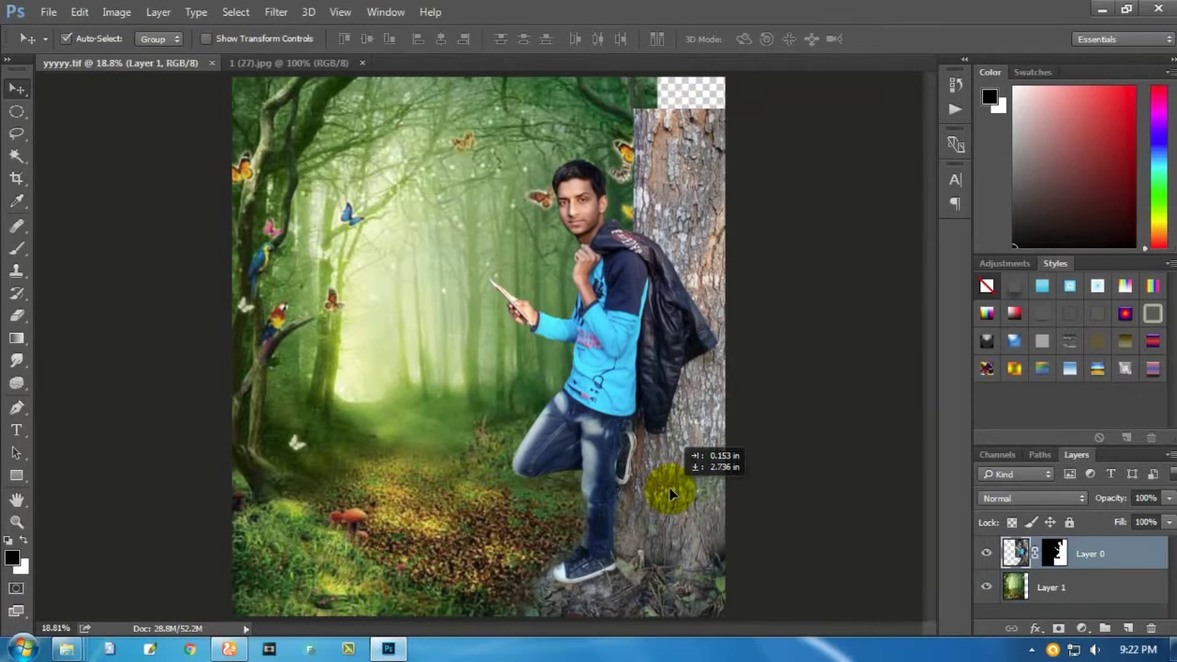
pyautogui.press('c')
pyautogui.moveTo(475, 74)
pyautogui.mouseDown()
pyautogui.moveTo(475, 89)
pyautogui.moveTo(703, 294)
pyautogui.mouseUp()
pyautogui.press('Return')
pyautogui.hotkey('ctrl', '+')
pyautogui.hotkey('ctrl', '+')
# Step: Copy a rectangle of bark to Layer 2 and move it up over the trunk's missing top
pyautogui.press('m')
pyautogui.click(1016, 552)
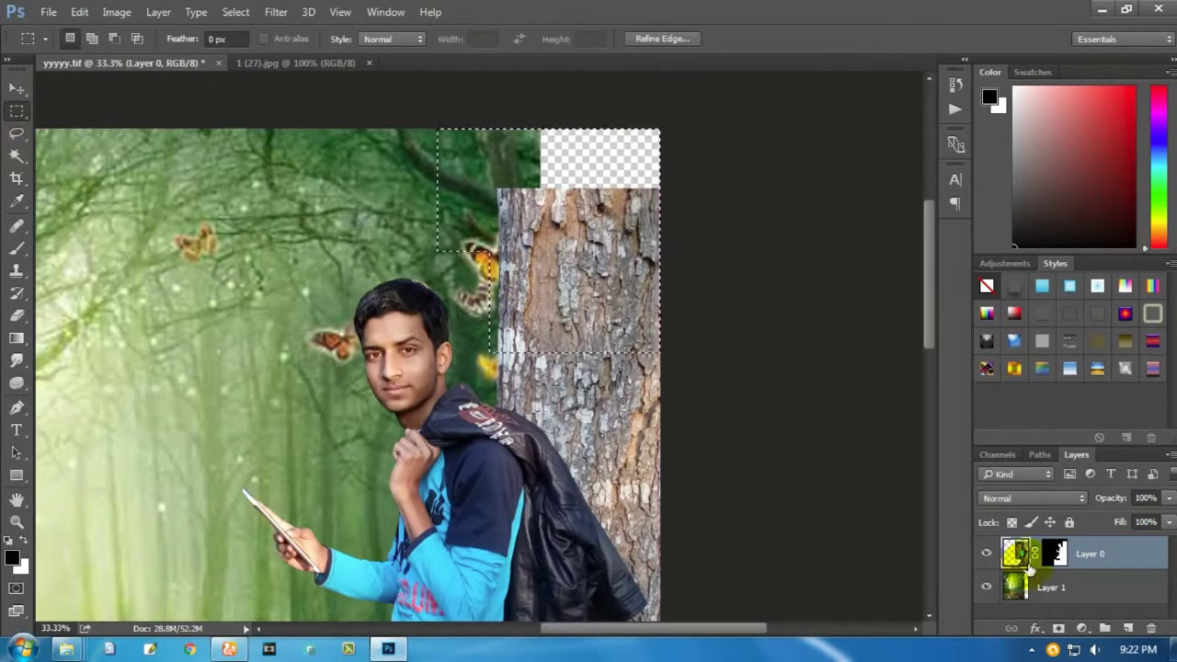
pyautogui.hotkey('ctrl', 'j')
pyautogui.hotkey('ctrl', 't')
pyautogui.press('Return')
pyautogui.moveTo(552, 110)
pyautogui.mouseDown()
pyautogui.moveTo(557, 266)
pyautogui.moveTo(572, 163)
pyautogui.mouseUp()
# Step: Set up a small soft round eraser to blend the bark patch's top edge
pyautogui.press('v')
pyautogui.press('e')
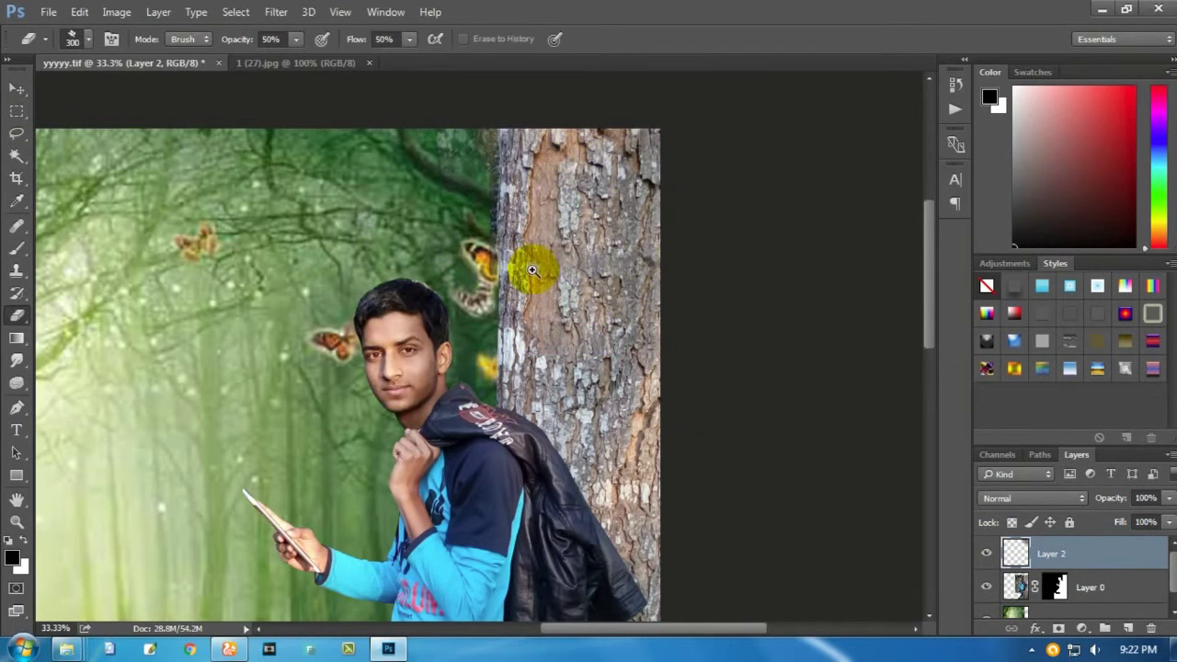
pyautogui.click(532, 269)
pyautogui.rightClick(359, 230)
pyautogui.doubleClick(436, 445)
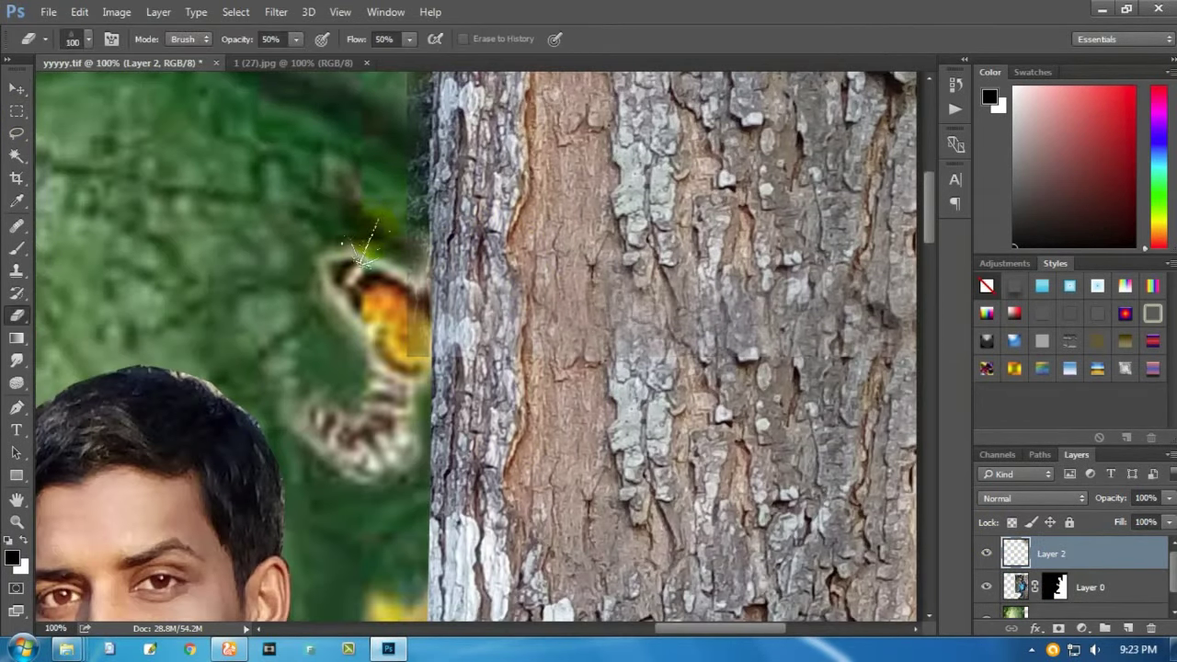
pyautogui.scroll(3, 363, 246)
pyautogui.rightClick(413, 443)
pyautogui.click(342, 522)
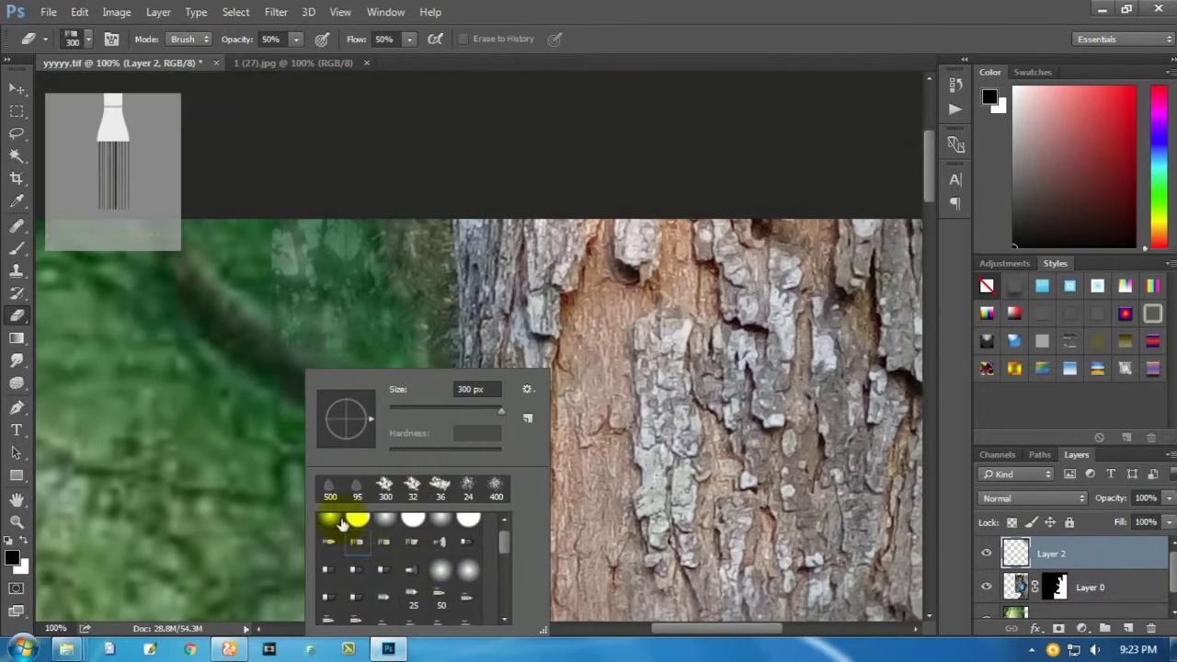
pyautogui.doubleClick(341, 522)
pyautogui.scroll(-5, 390, 275)
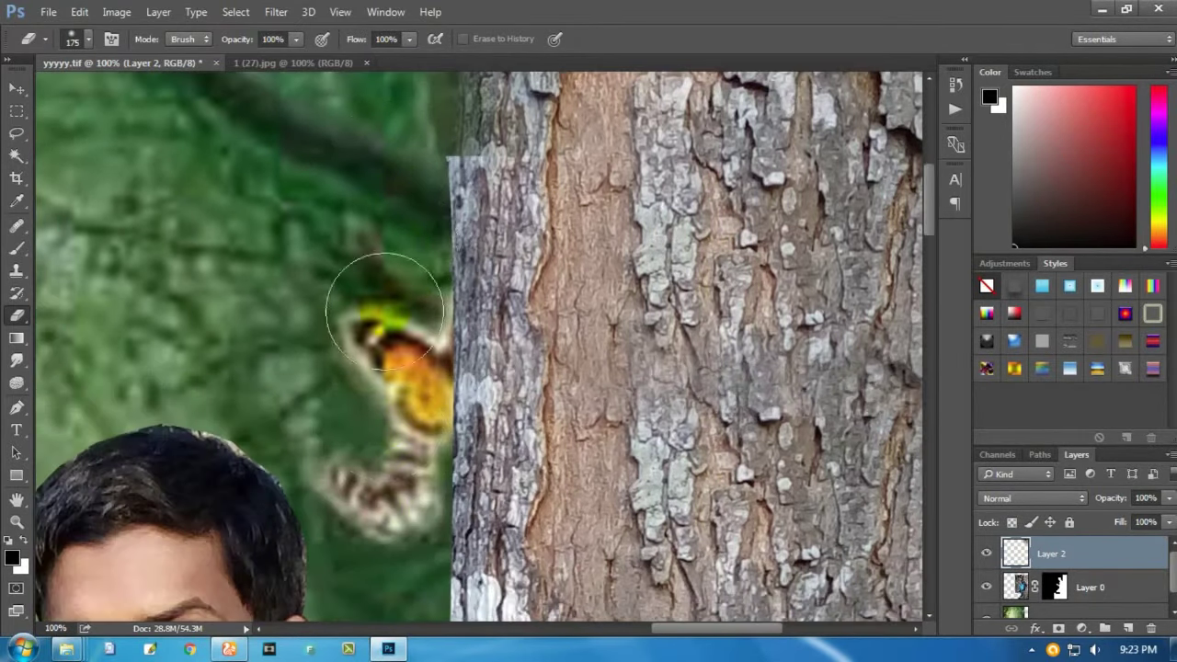
# Step: Duplicate the man's layer with Ctrl+J and load the copy's mask as a selection
pyautogui.hscroll(1, 381, 310)
pyautogui.click(1085, 586)
pyautogui.scroll(-6, 370, 216)
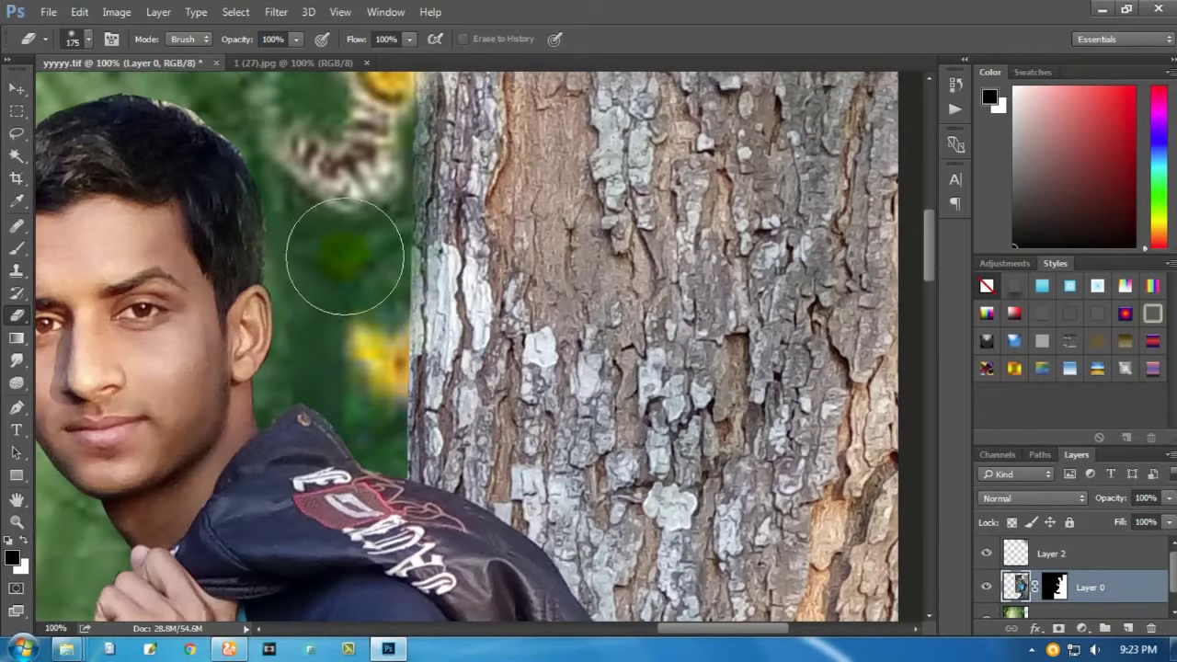
pyautogui.press('[')
pyautogui.press('[')
pyautogui.press('[')
pyautogui.hotkey('ctrl', '0')
pyautogui.hotkey('ctrl', '+')
pyautogui.hotkey('ctrl', '+')
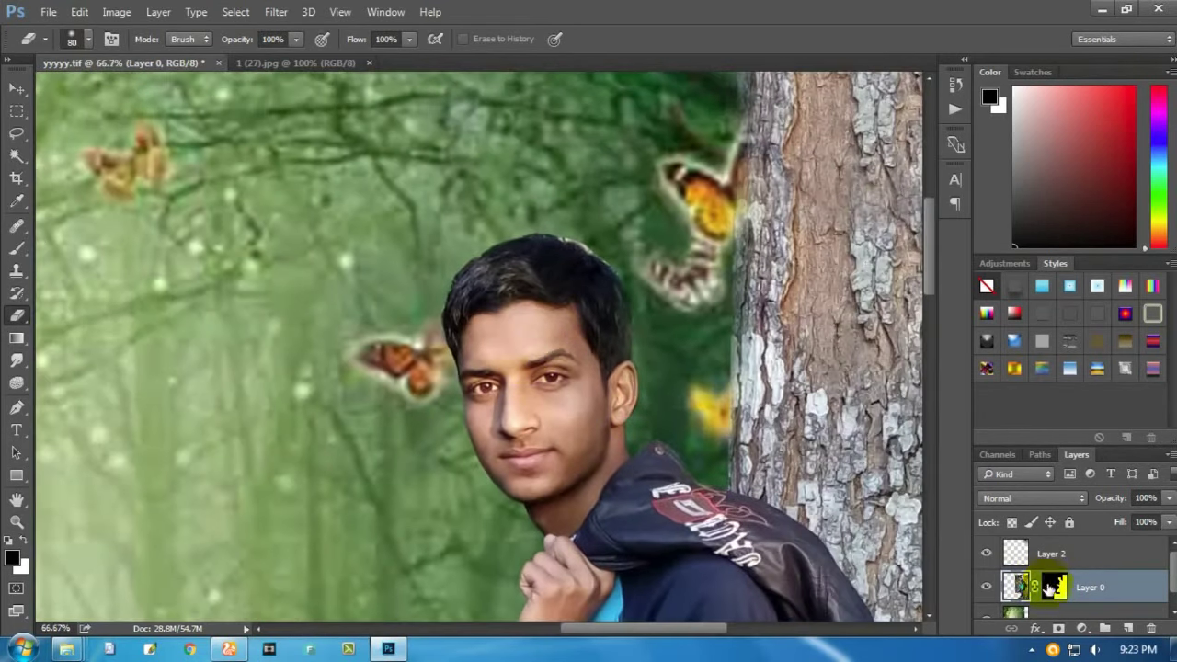
pyautogui.hotkey('ctrl', 'j')
pyautogui.keyDown('ctrl'); pyautogui.click(1046, 571); pyautogui.keyUp('ctrl')
pyautogui.hotkey('ctrl', '0')
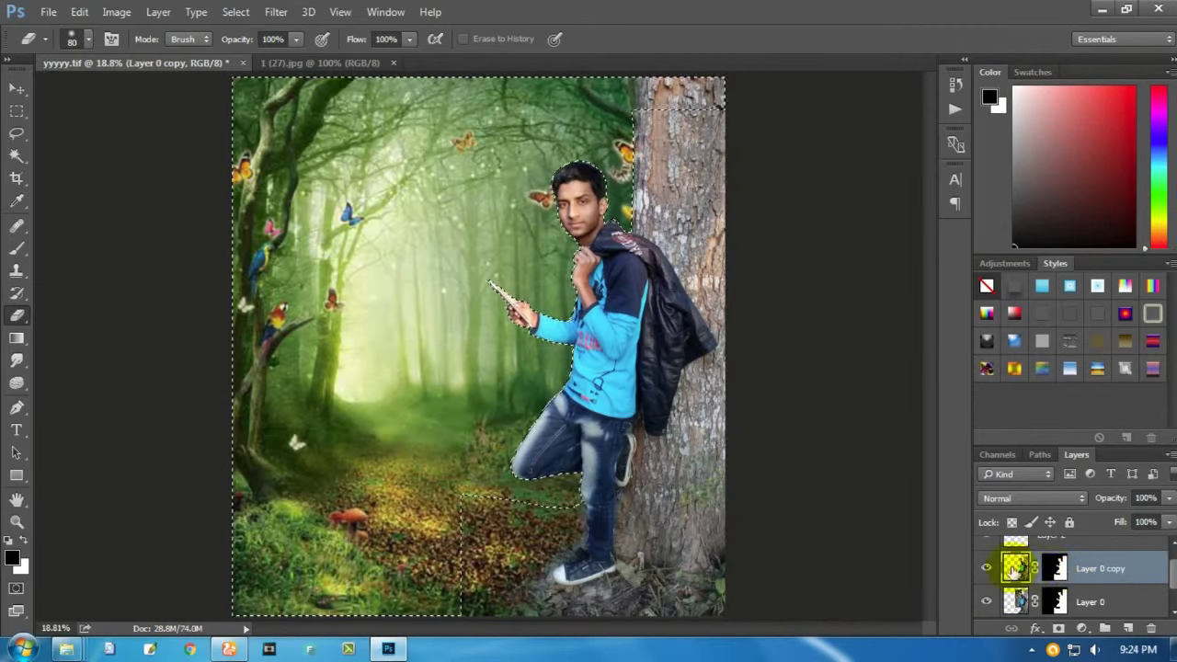
# Step: Apply the layer mask on the man's copy layer and close in on his head
pyautogui.moveTo(1059, 568); pyautogui.dragTo(1150, 628)
pyautogui.press('Return')
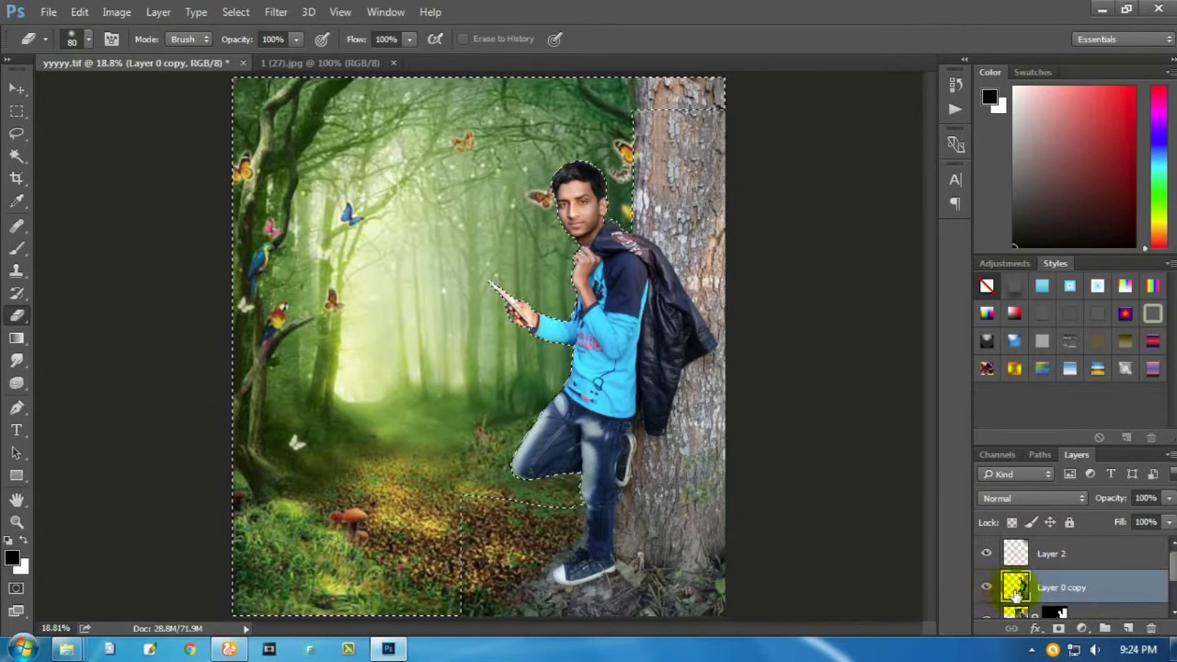
pyautogui.scroll(6, 574, 183)
pyautogui.press('r')
# Step: Smudge hair strands outward with a small bristle tip along the top-left and upper edges
pyautogui.click(16, 360)
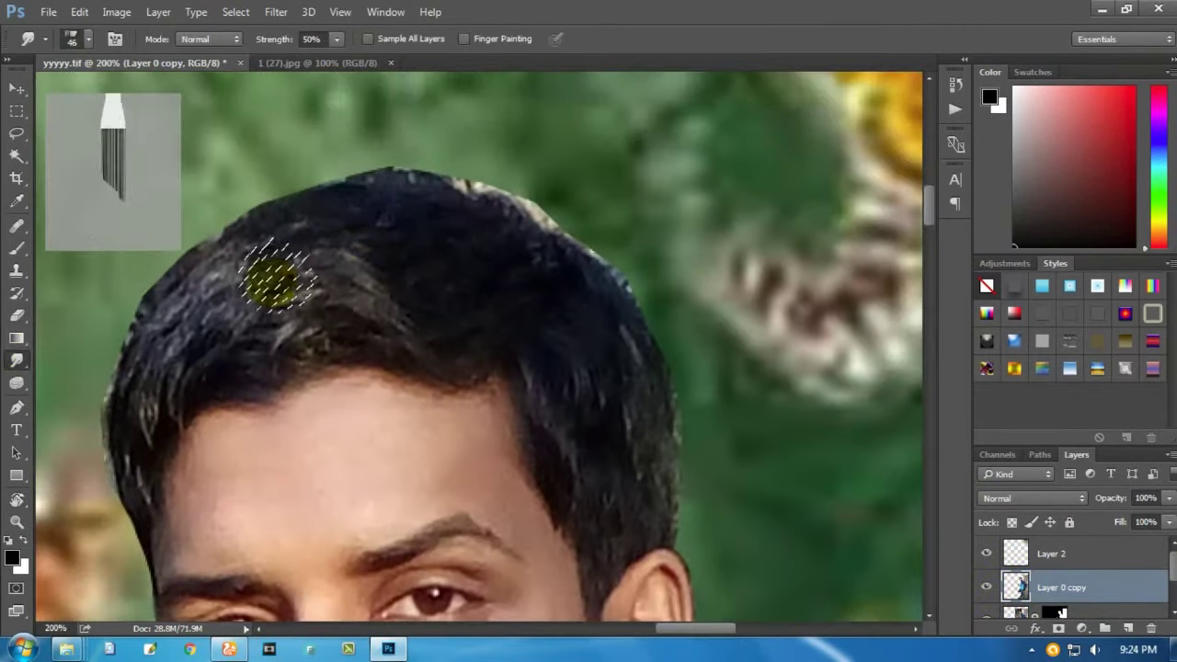
pyautogui.rightClick(405, 220)
pyautogui.press('Return')
pyautogui.moveTo(432, 193); pyautogui.dragTo(393, 118)
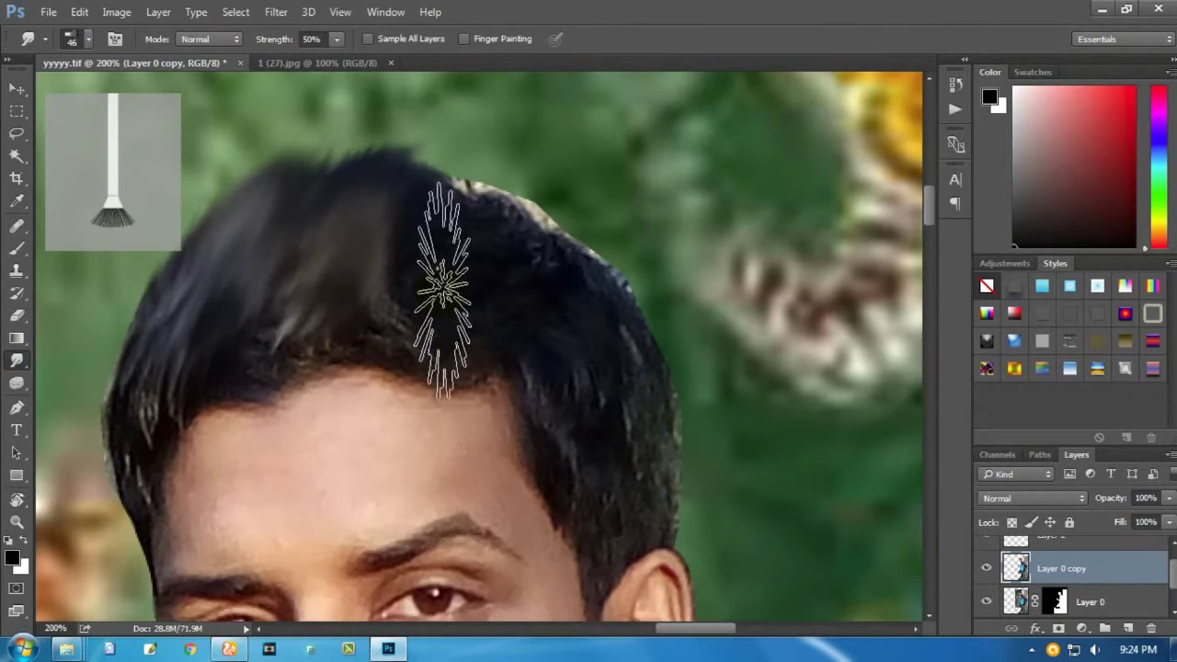
pyautogui.rightClick(414, 337)
pyautogui.doubleClick(658, 479)
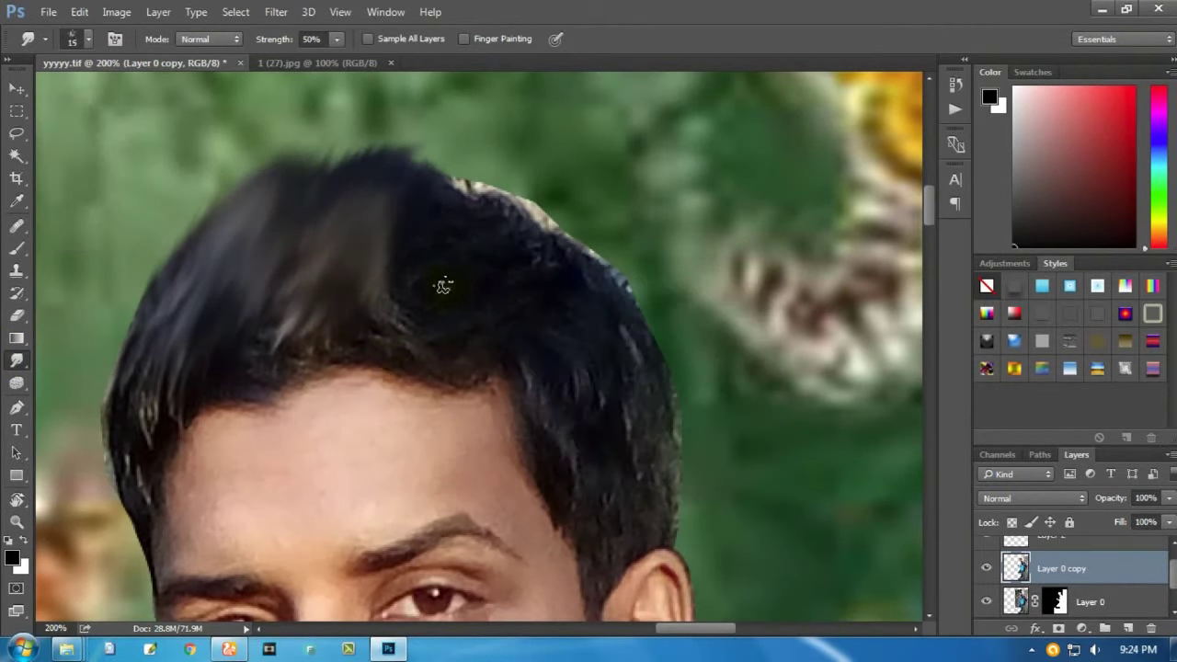
pyautogui.scroll(-3, 625, 460)
pyautogui.scroll(4, 551, 331)
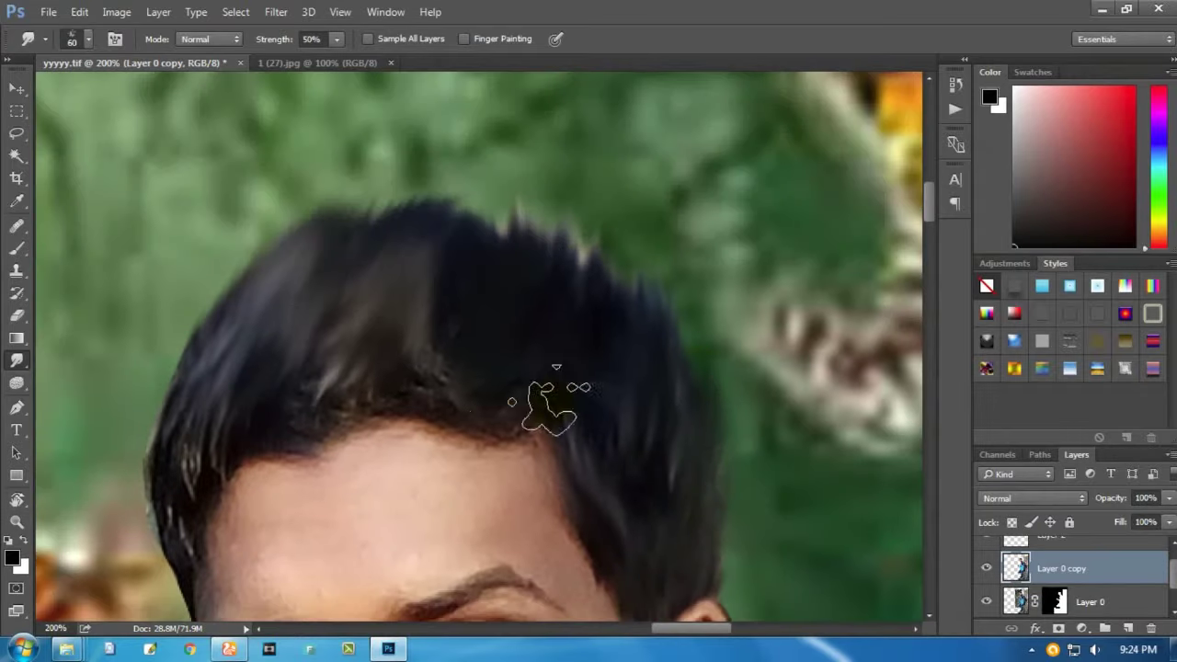
pyautogui.scroll(-2, 372, 395)
pyautogui.moveTo(334, 328); pyautogui.dragTo(328, 231)
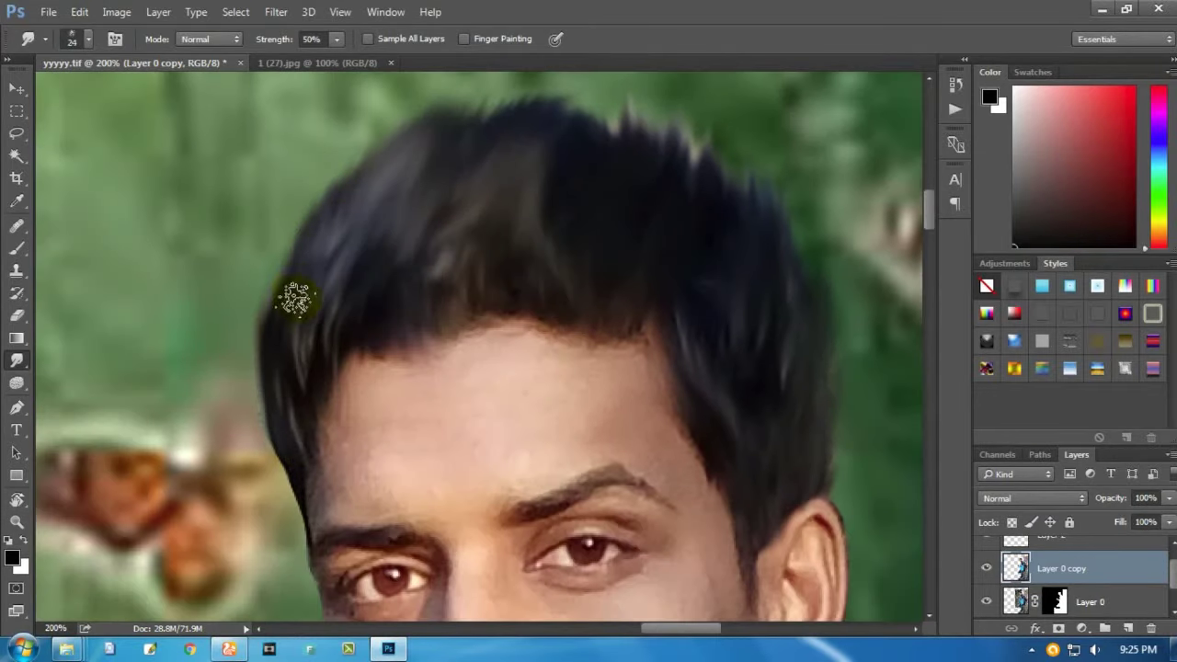
# Step: Shrink the smudge brush and work along the rest of the hair outline
pyautogui.press('[')
pyautogui.press('[')
pyautogui.scroll(2, 358, 283)
pyautogui.scroll(-2, 622, 395)
pyautogui.scroll(-3, 211, 399)
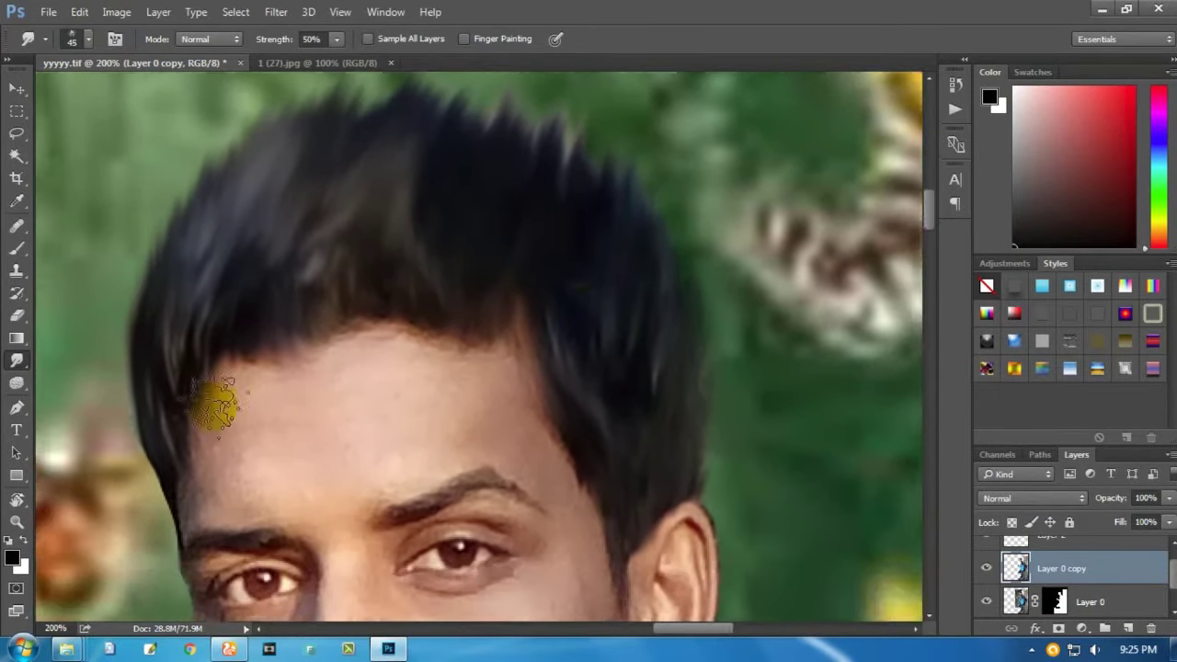
pyautogui.scroll(2, 354, 368)
pyautogui.scroll(-4, 459, 263)
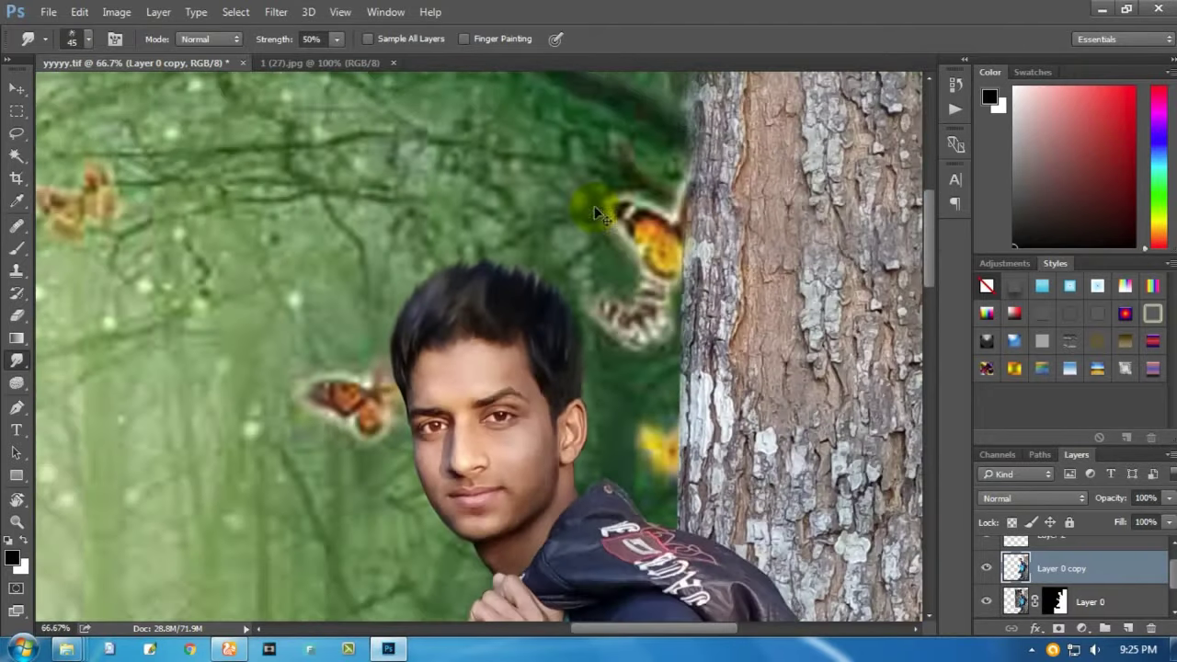
pyautogui.scroll(1, 594, 212)
pyautogui.scroll(2, 593, 214)
pyautogui.scroll(-2, 536, 231)
pyautogui.hscroll(1, 536, 230)
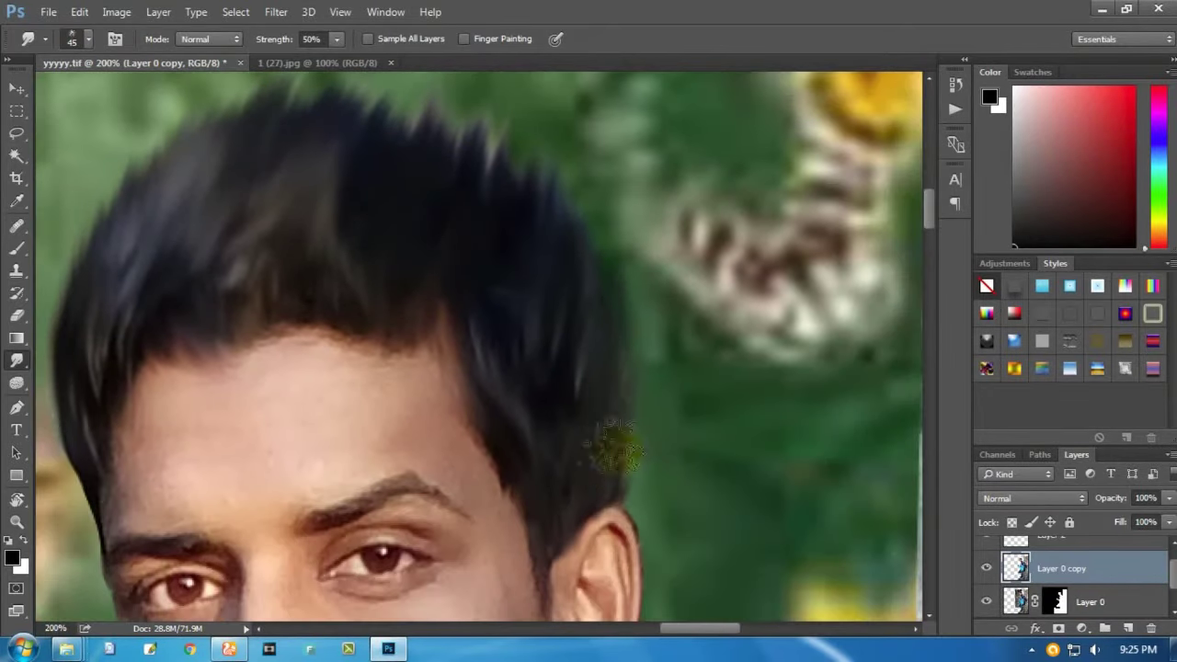
pyautogui.press('[')
pyautogui.press('[')
pyautogui.press('[')
pyautogui.scroll(-3, 510, 423)
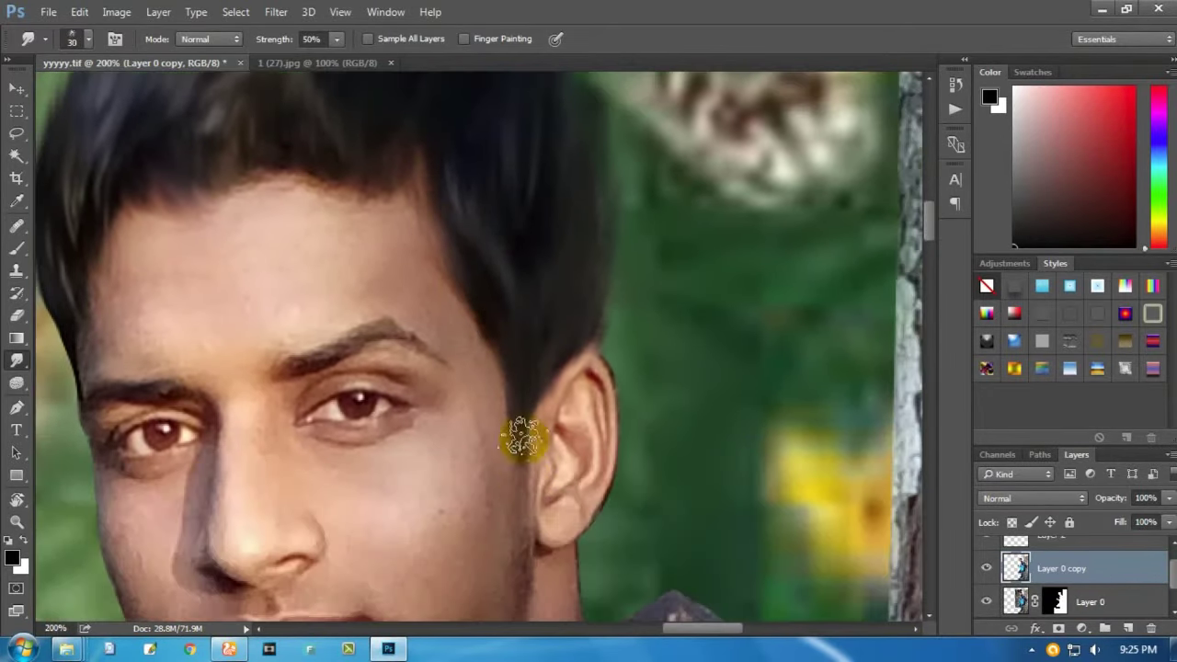
pyautogui.scroll(-2, 551, 358)
pyautogui.hscroll(-4, 551, 358)
pyautogui.scroll(-2, 276, 105)
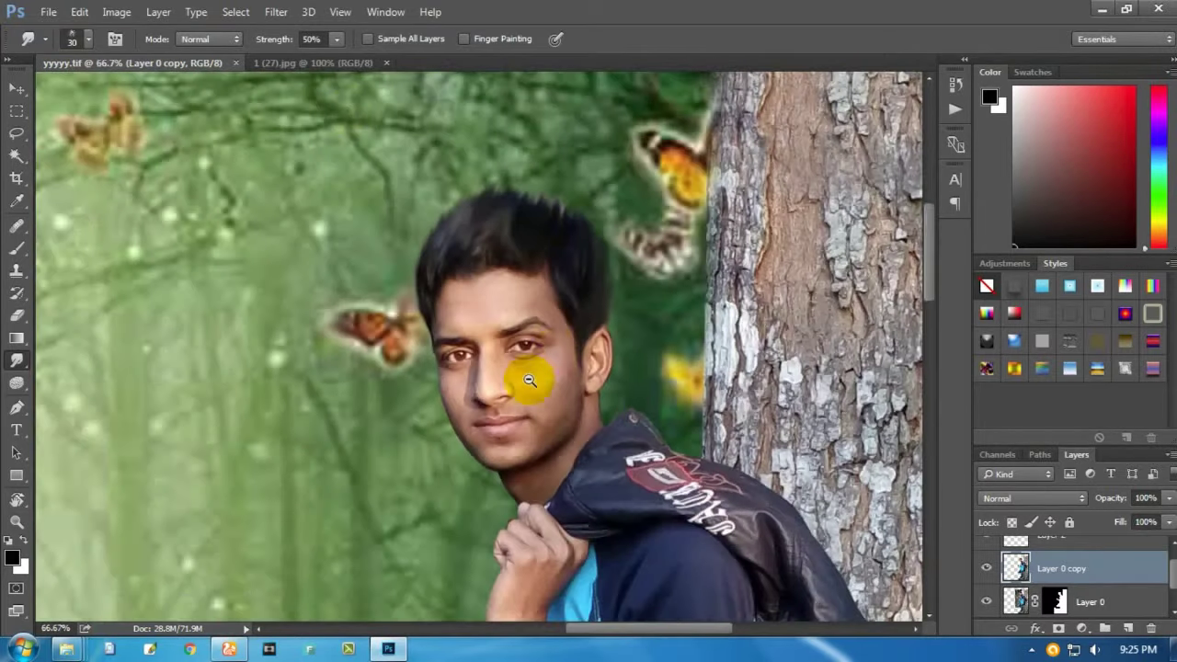
# Step: Return to the Move tool, fit the composition in view, and open the Filter menu
pyautogui.press('v')
pyautogui.scroll(-3, 529, 379)
pyautogui.hotkey('ctrl', '0')
pyautogui.click(235, 11)
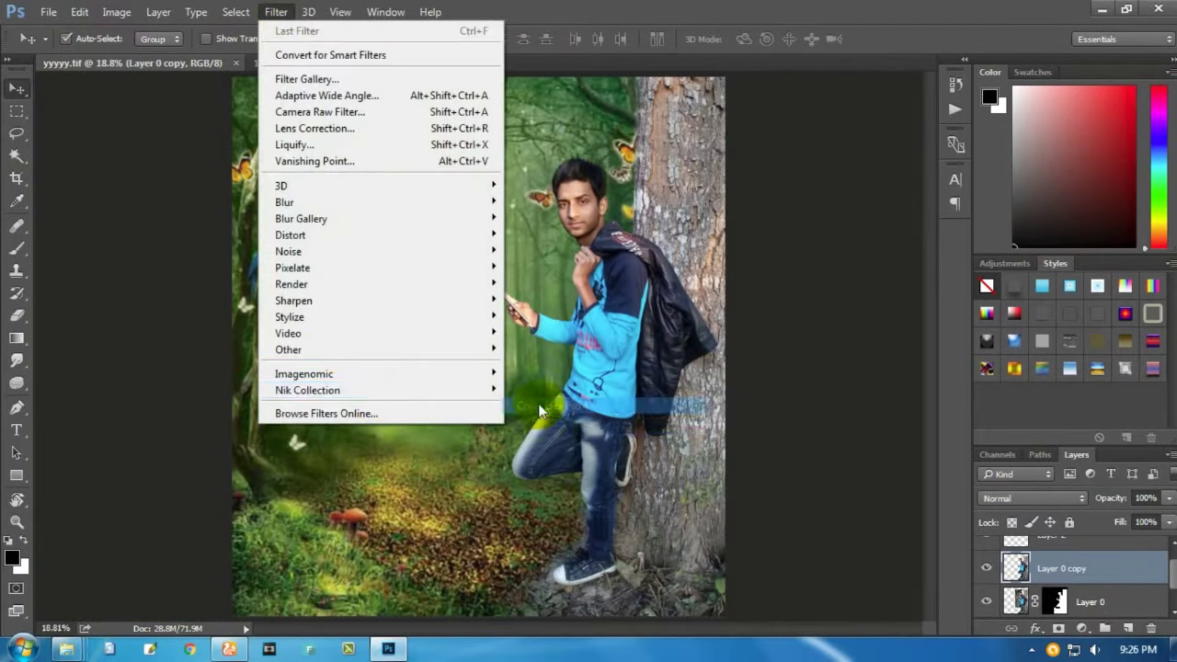
# Step: Apply Color Efex Pro 4 Dark Contrasts: Brightness -65%, Contrast -4%, Saturation 58%
pyautogui.click(540, 411)
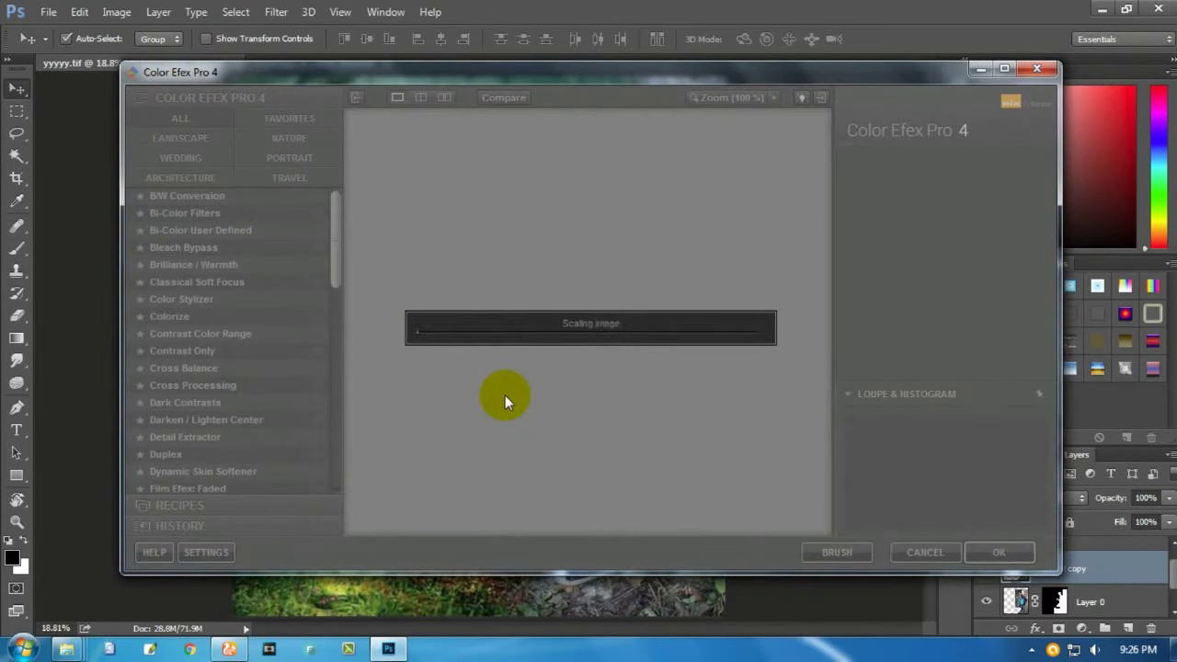
pyautogui.click(885, 626)
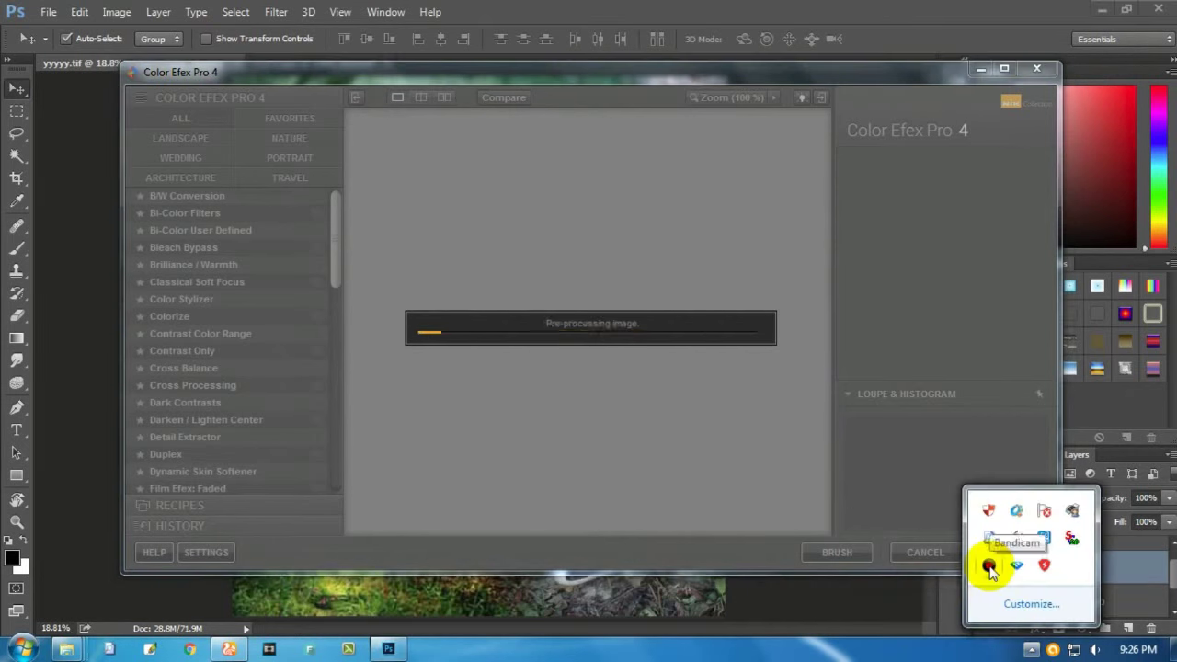
pyautogui.click(988, 564)
pyautogui.click(660, 348)
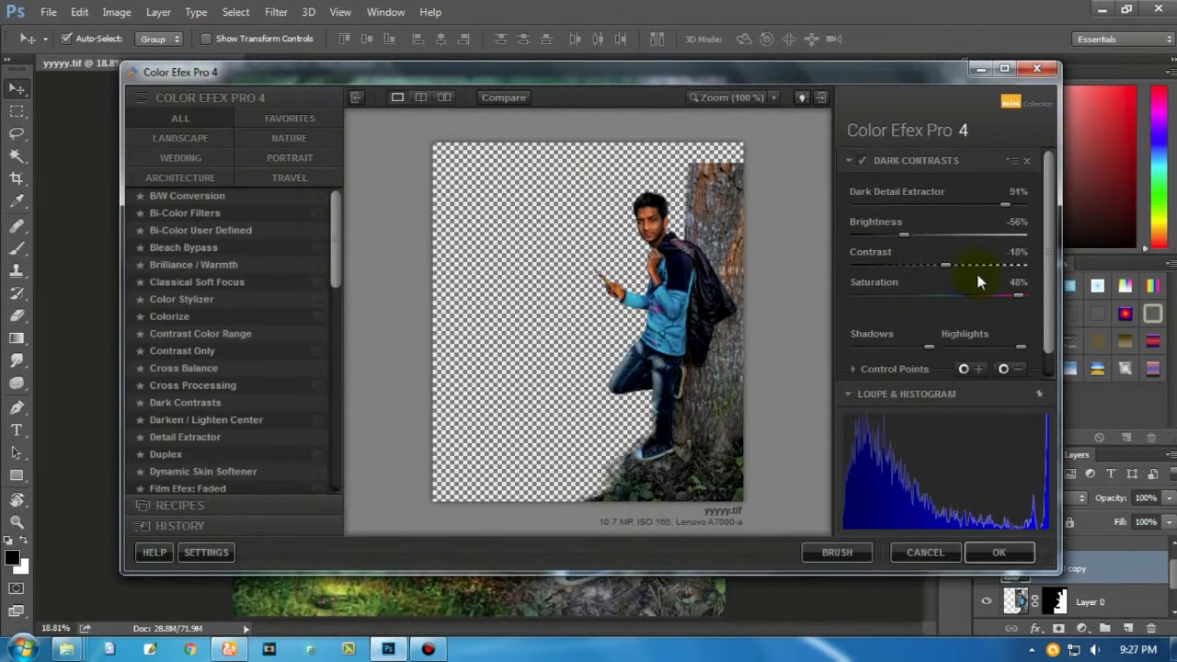
pyautogui.click(988, 552)
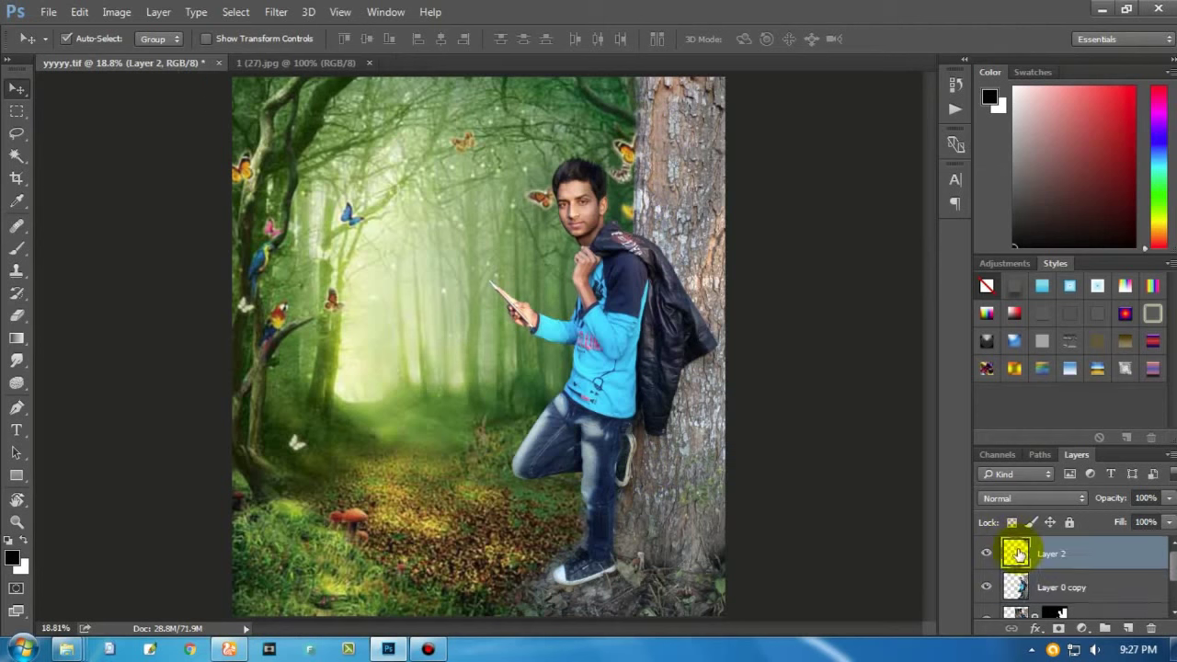
# Step: Reapply the Color Efex toning with Ctrl+F, then switch to the browser and open Facebook
pyautogui.hotkey('ctrl', 'f')
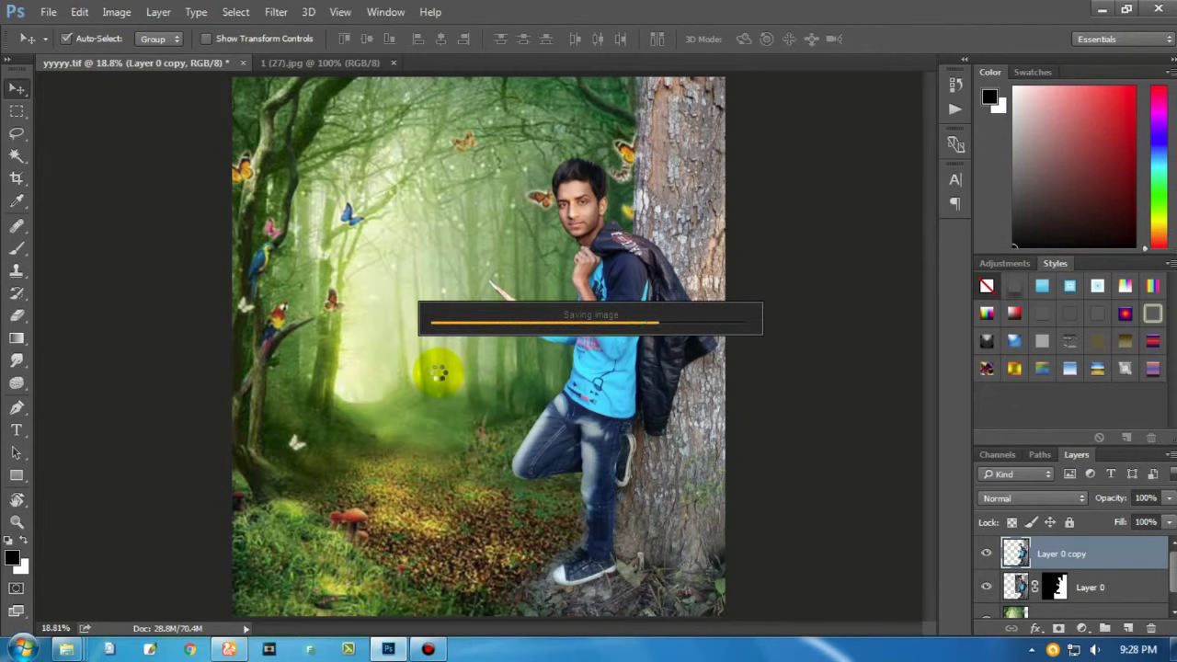
pyautogui.click(229, 649)
pyautogui.click(176, 14)
pyautogui.click(132, 68)
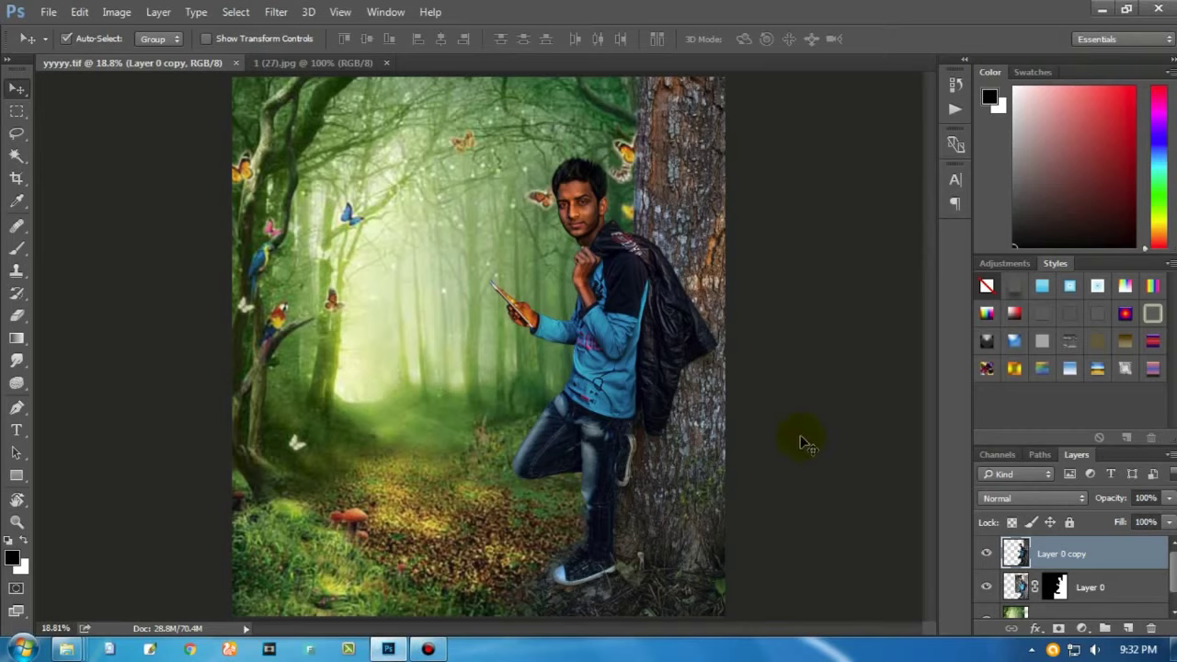
# Step: Camera Raw on the forest layer: Vibrance +32, Saturation +36, Tint +100, Temperature +38, exposure tweaked
pyautogui.click(1011, 598)
pyautogui.click(276, 12)
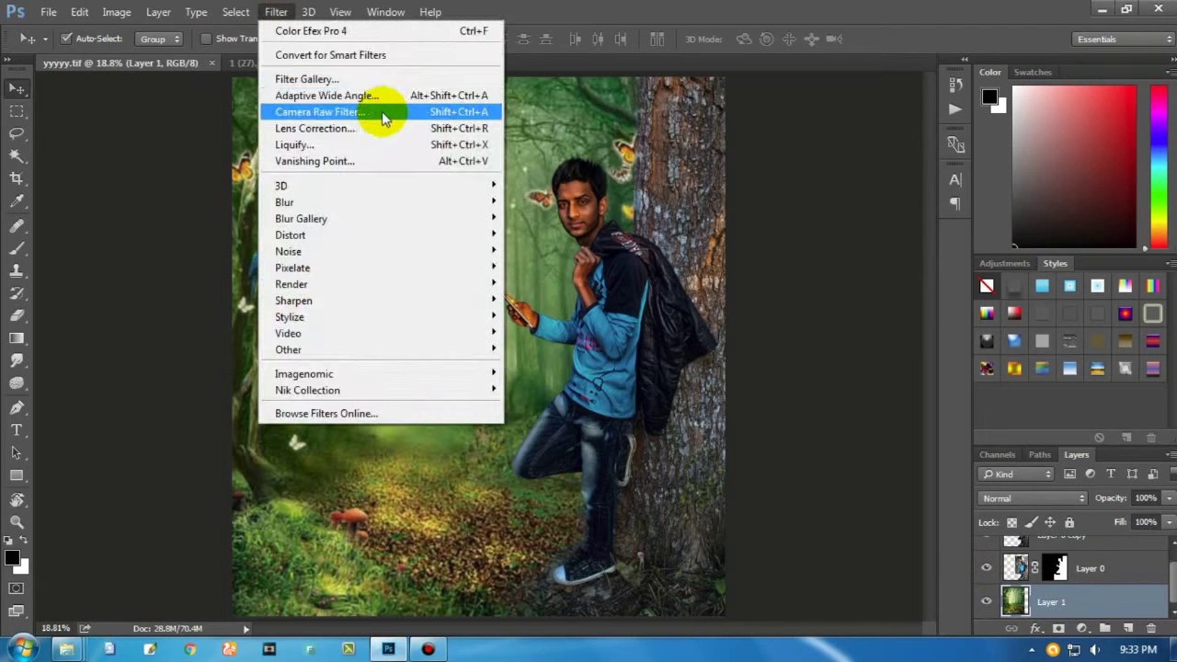
pyautogui.click(385, 114)
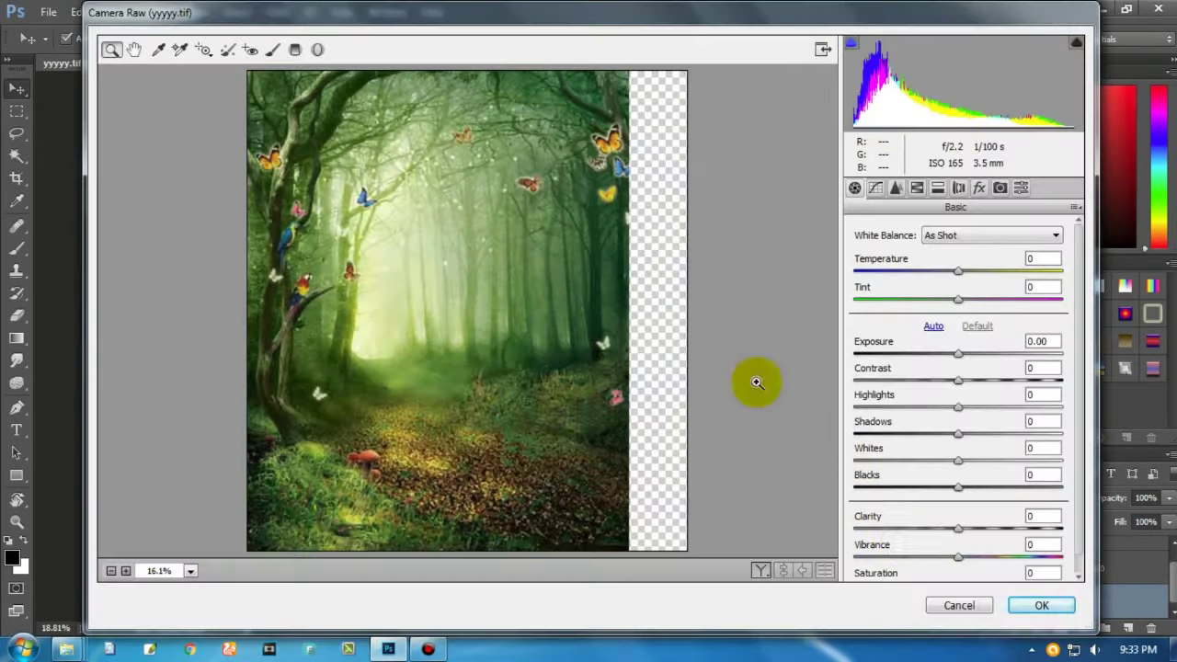
pyautogui.moveTo(958, 538)
pyautogui.mouseDown()
pyautogui.moveTo(990, 538)
pyautogui.moveTo(995, 566)
pyautogui.mouseUp()
pyautogui.click(960, 565)
pyautogui.moveTo(957, 280); pyautogui.dragTo(1011, 280)
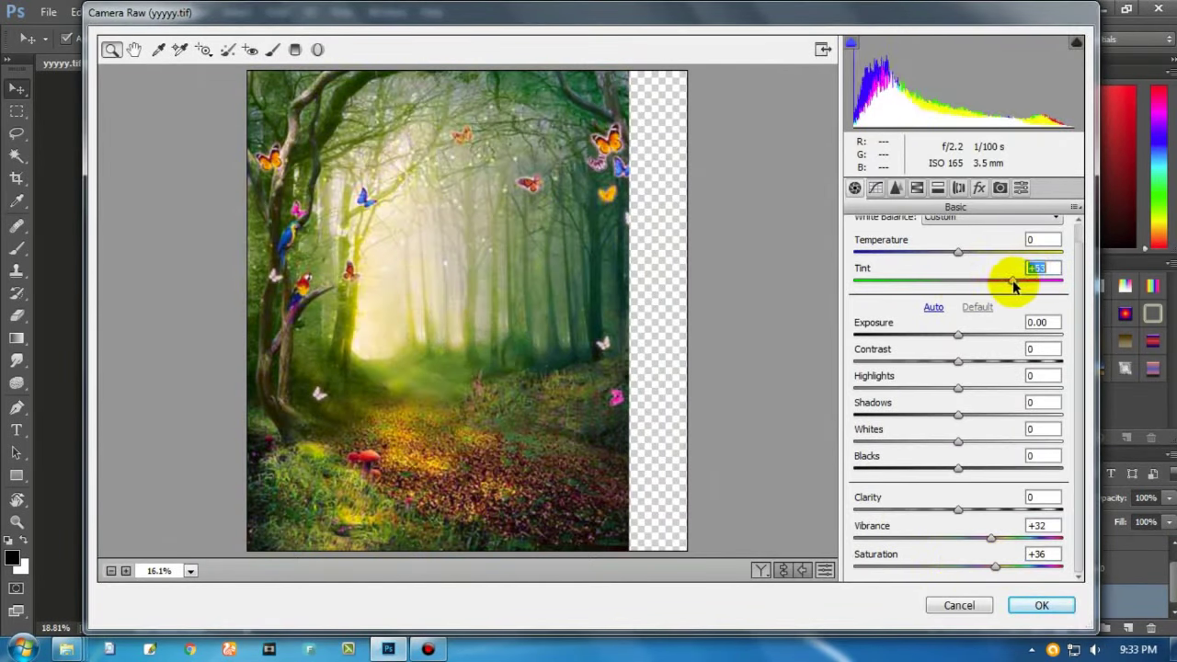
pyautogui.moveTo(958, 252)
pyautogui.mouseDown()
pyautogui.moveTo(1012, 252)
pyautogui.moveTo(1071, 280)
pyautogui.mouseUp()
pyautogui.moveTo(1012, 252); pyautogui.dragTo(993, 252)
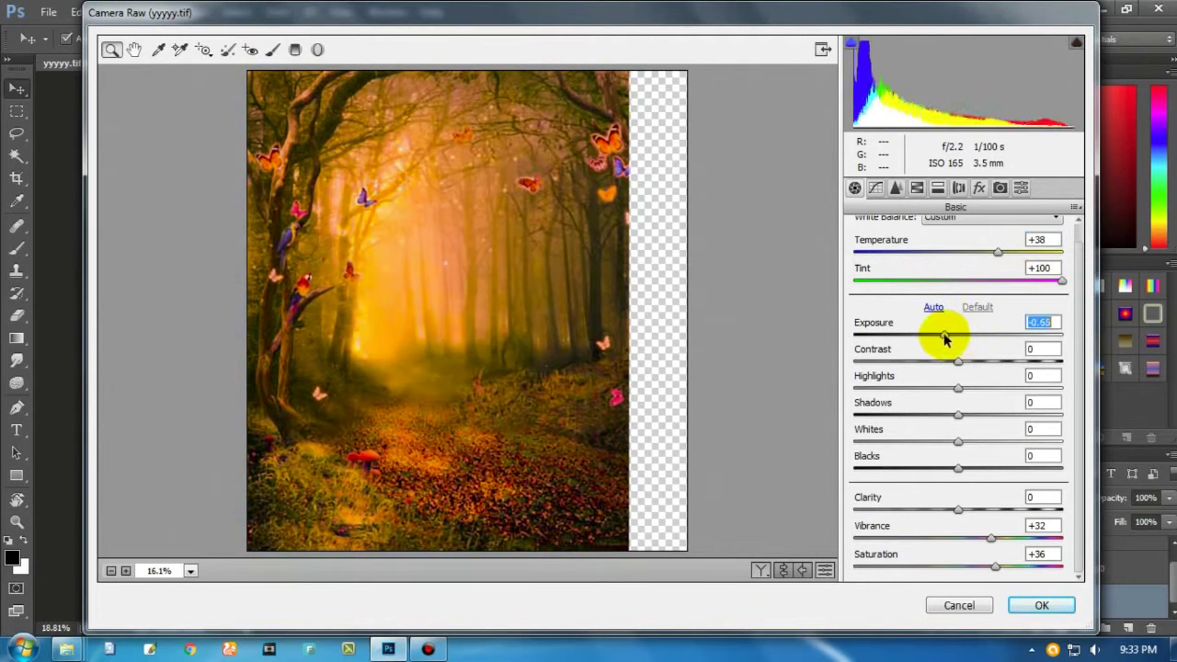
pyautogui.moveTo(950, 333); pyautogui.dragTo(967, 335)
pyautogui.press('Return')
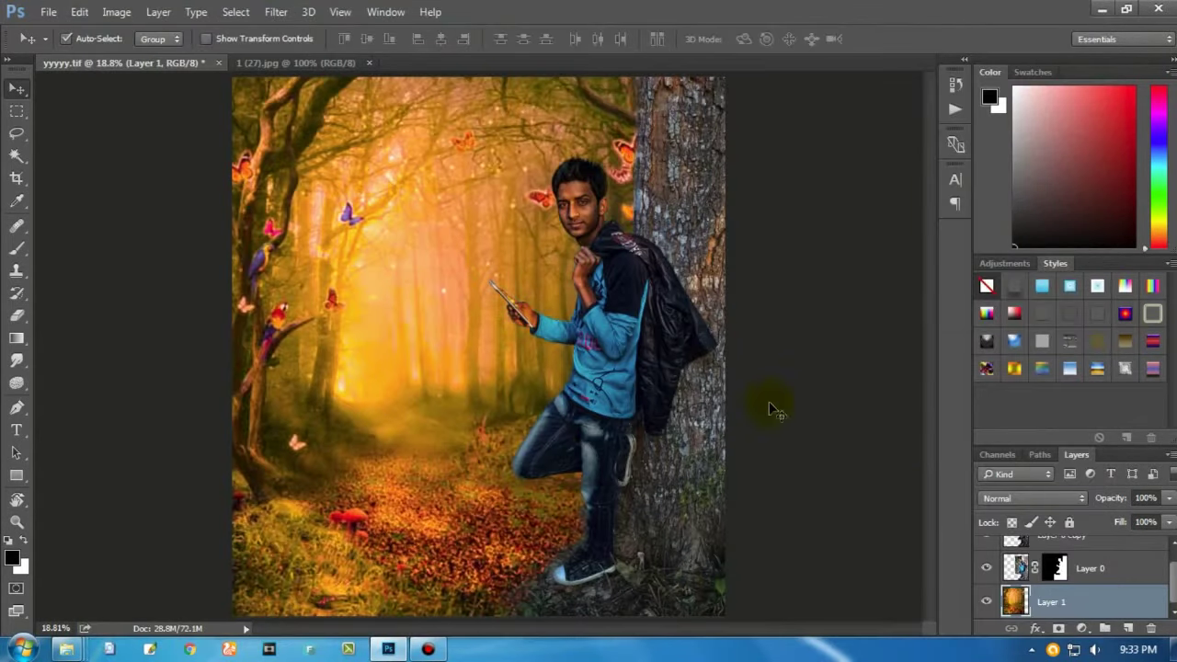
# Step: Erase the darkened toning from the man's nose, face and ear
pyautogui.hotkey('ctrl', '+')
pyautogui.hotkey('ctrl', '+')
pyautogui.hotkey('ctrl', '+')
pyautogui.hotkey('alt', ']')
pyautogui.hotkey('alt', ']')
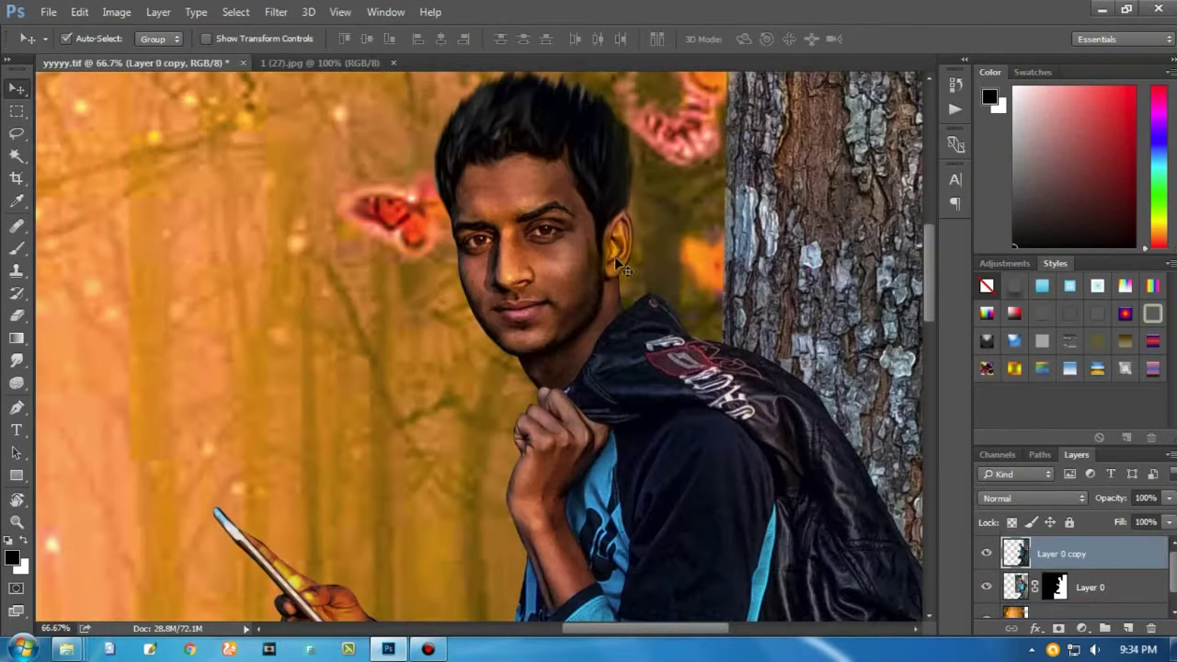
pyautogui.press('e')
pyautogui.moveTo(505, 234); pyautogui.dragTo(504, 252)
pyautogui.hotkey('ctrl', '+')
pyautogui.hotkey('ctrl', '+')
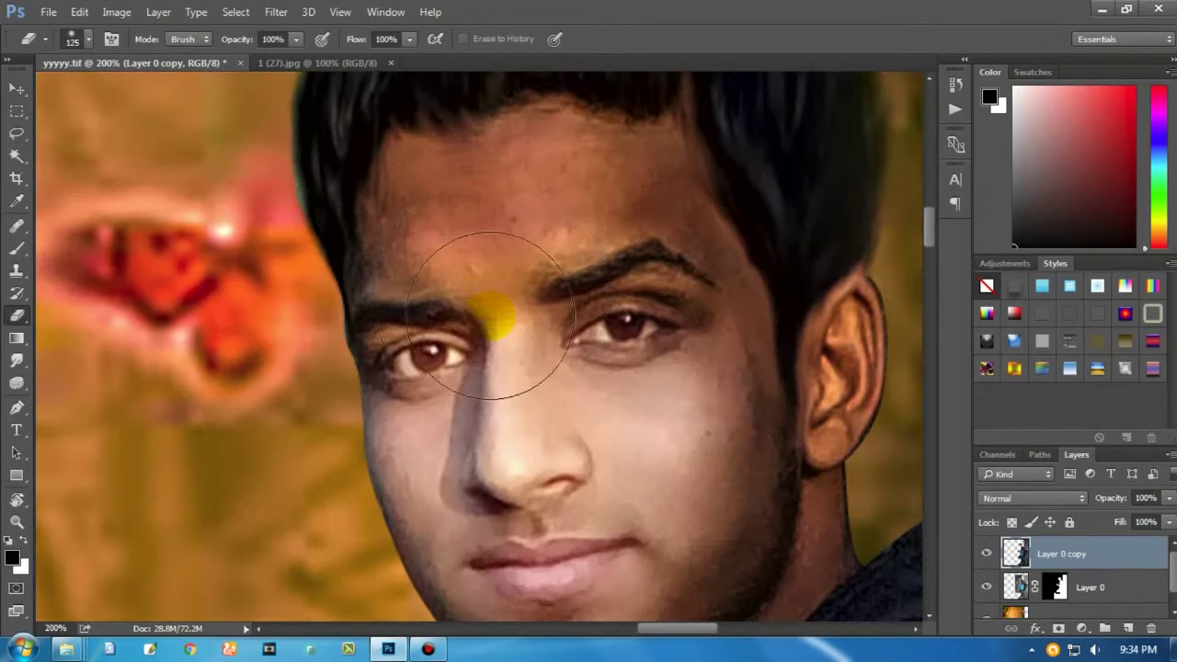
pyautogui.press('[')
pyautogui.press('[')
pyautogui.press('[')
pyautogui.moveTo(605, 287); pyautogui.dragTo(722, 389)
pyautogui.scroll(-3, 722, 389)
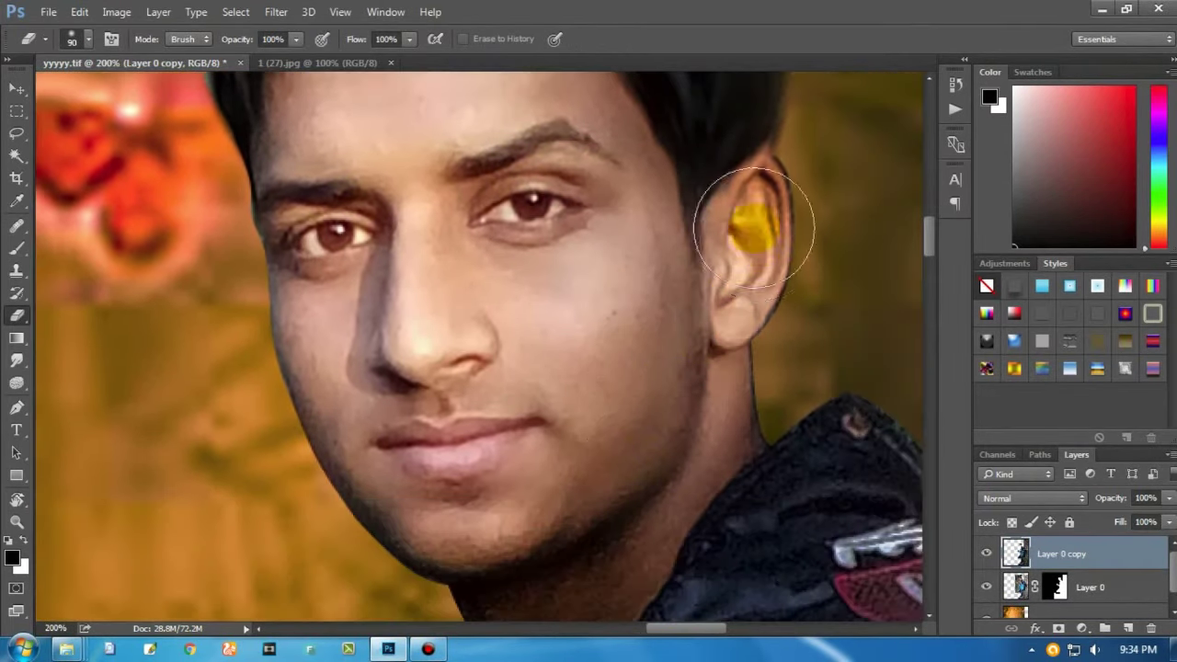
pyautogui.scroll(-3, 594, 510)
# Step: Erase the toning from the man's arm, hand and the phone's tip
pyautogui.press('[')
pyautogui.press('[')
pyautogui.press('[')
pyautogui.scroll(-5, 315, 270)
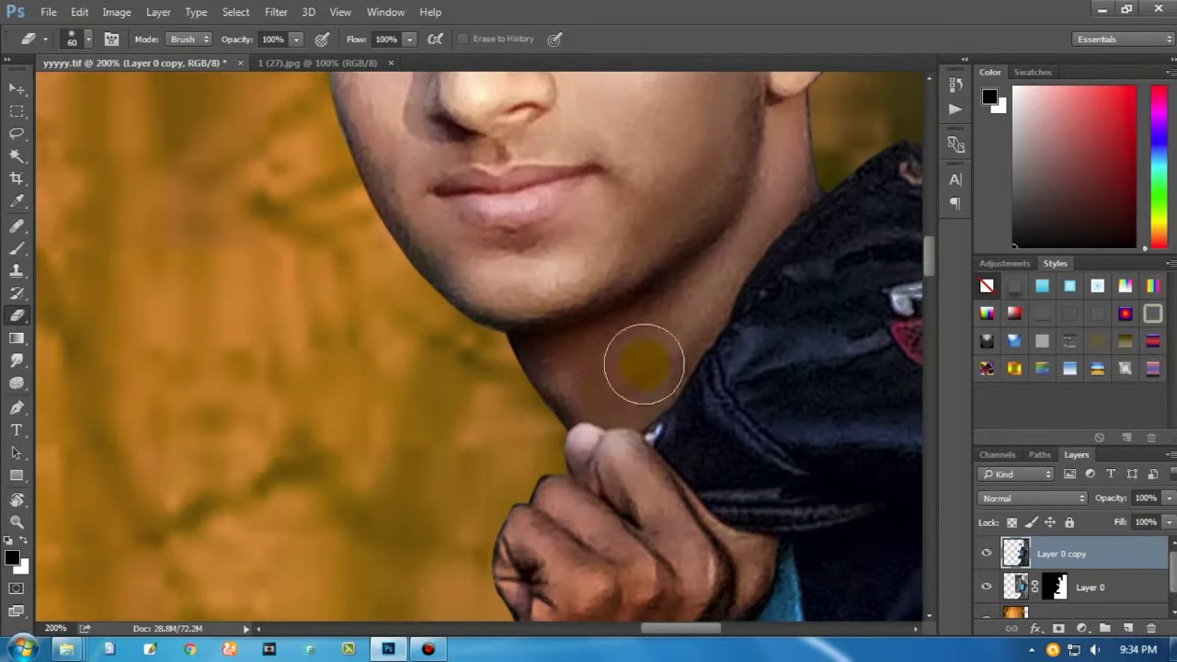
pyautogui.scroll(-3, 643, 360)
pyautogui.moveTo(727, 429)
pyautogui.mouseDown()
pyautogui.moveTo(597, 218)
pyautogui.moveTo(762, 100)
pyautogui.moveTo(665, 428)
pyautogui.mouseUp()
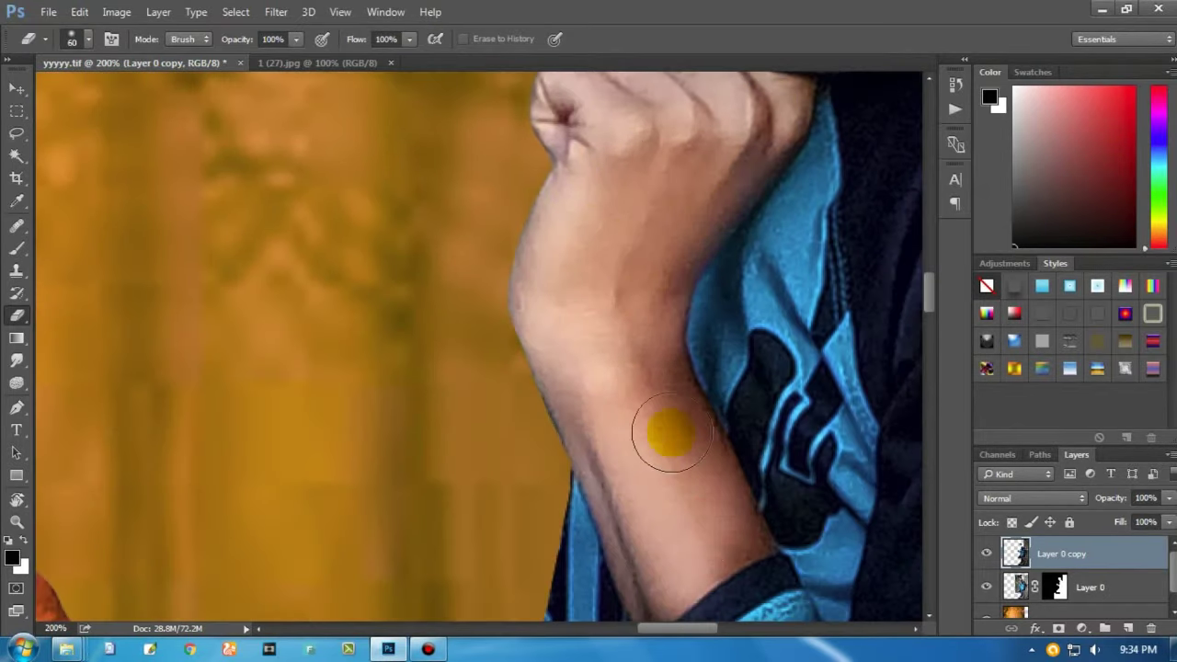
pyautogui.scroll(-3, 665, 428)
pyautogui.press('[')
pyautogui.press('[')
pyautogui.press('[')
pyautogui.moveTo(683, 334)
pyautogui.mouseDown()
pyautogui.moveTo(822, 466)
pyautogui.moveTo(598, 230)
pyautogui.mouseUp()
pyautogui.press(']')
pyautogui.press(']')
pyautogui.press(']')
pyautogui.moveTo(551, 460)
pyautogui.mouseDown()
pyautogui.moveTo(414, 275)
pyautogui.moveTo(303, 304)
pyautogui.moveTo(394, 438)
pyautogui.moveTo(532, 586)
pyautogui.mouseUp()
pyautogui.click(197, 223)
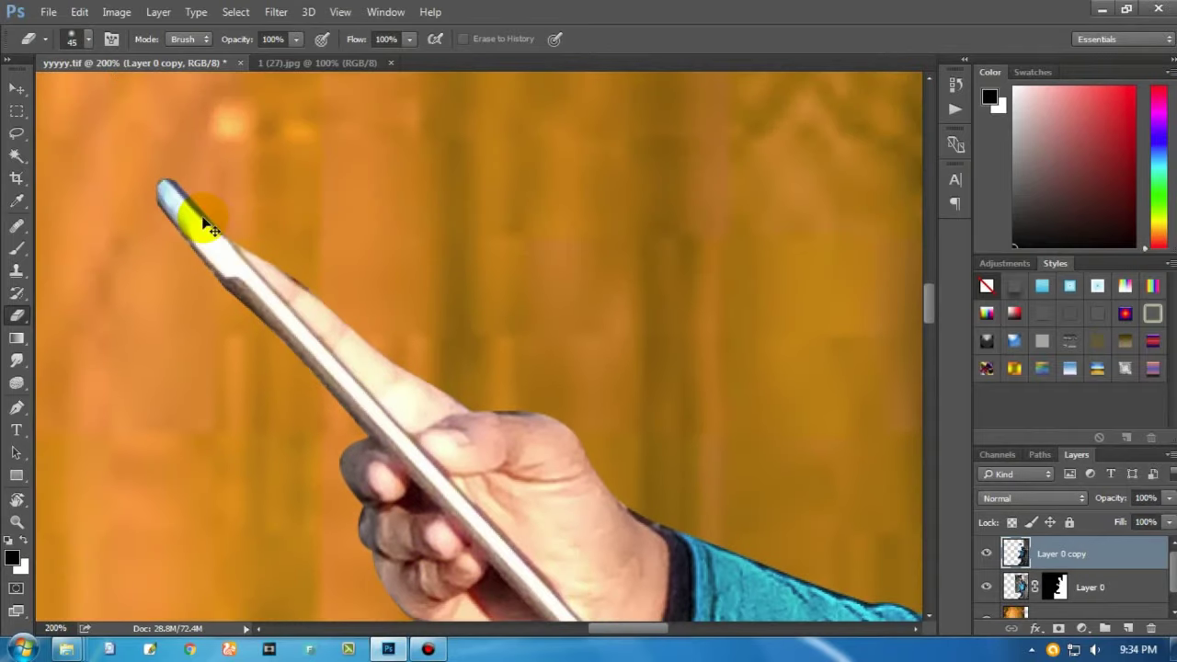
# Step: Zoom out, merge visible layers into a new layer, and open the adjustment layer menu
pyautogui.hotkey('ctrl', '-')
pyautogui.hotkey('ctrl', '-')
pyautogui.hotkey('ctrl', '-')
pyautogui.hotkey('ctrl', '-')
pyautogui.press('v')
pyautogui.hotkey('ctrl', 'shift', 'alt', 'e')
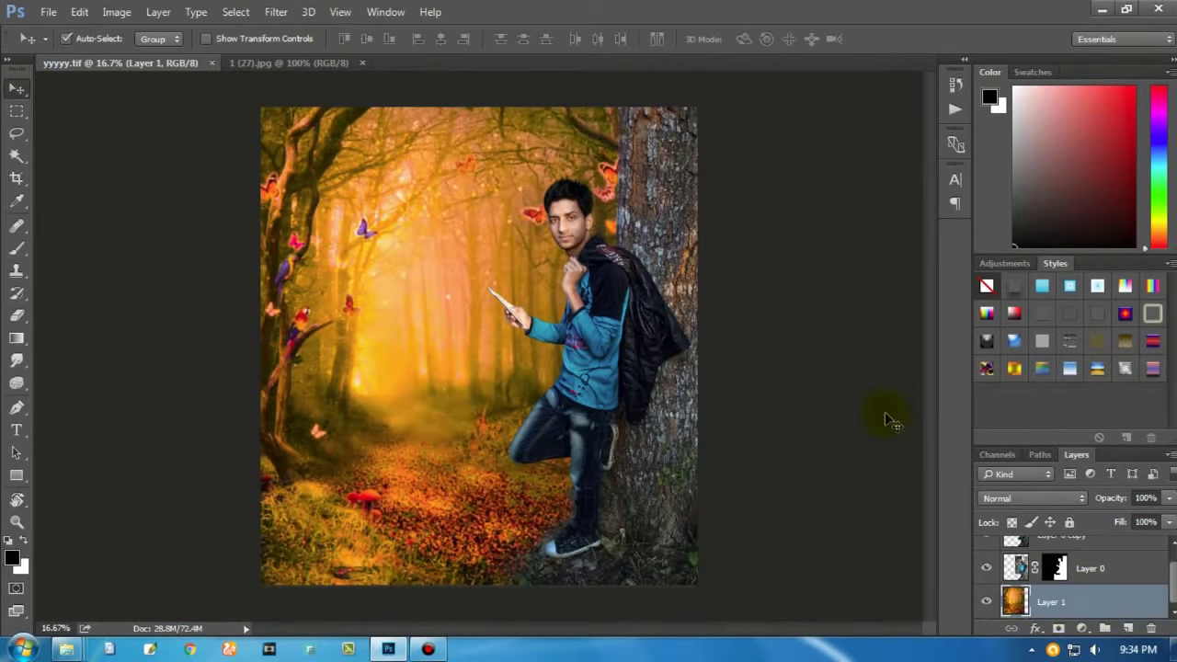
pyautogui.click(1081, 628)
# Step: Add a Levels adjustment that darkens shadows and brightens highlights
pyautogui.click(1066, 333)
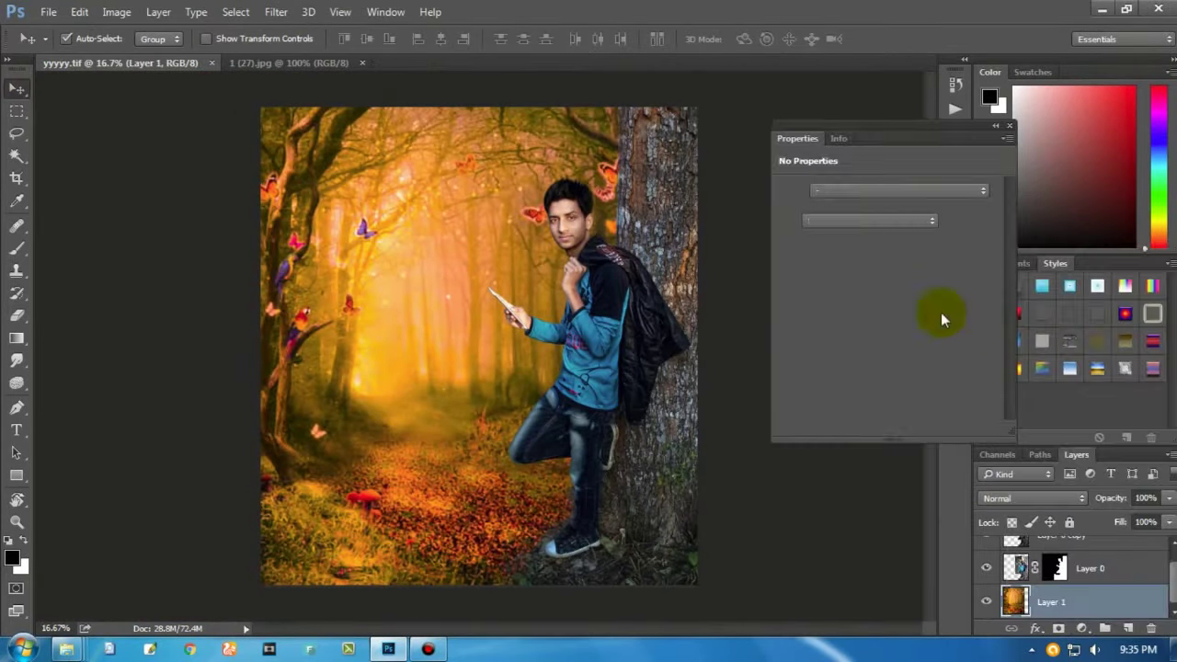
pyautogui.moveTo(802, 312); pyautogui.dragTo(833, 316)
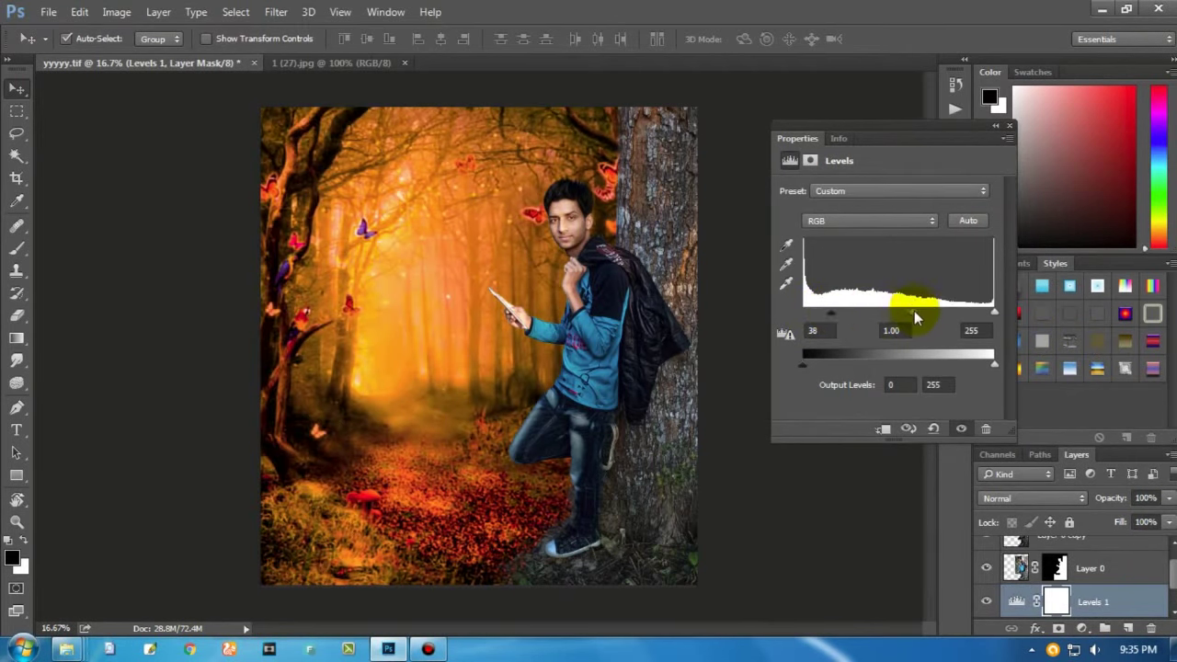
pyautogui.moveTo(914, 313); pyautogui.dragTo(966, 312)
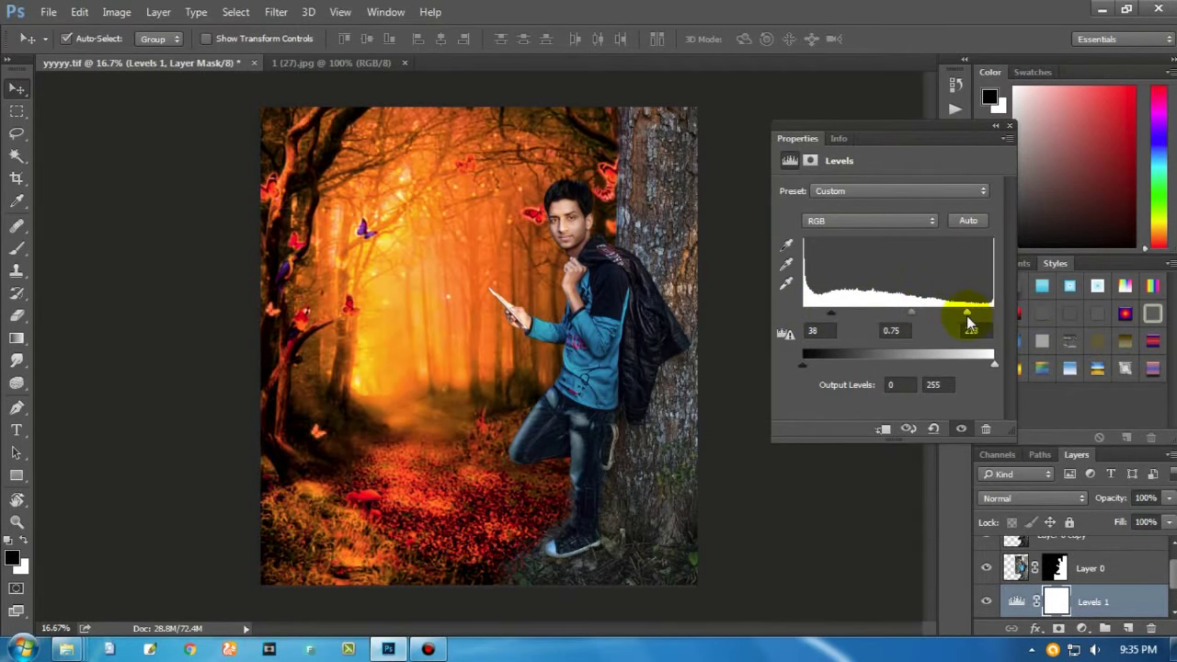
pyautogui.click(996, 126)
# Step: Apply a brightened Color Efex Pro 4 contrast effect to the forest layer
pyautogui.click(986, 602)
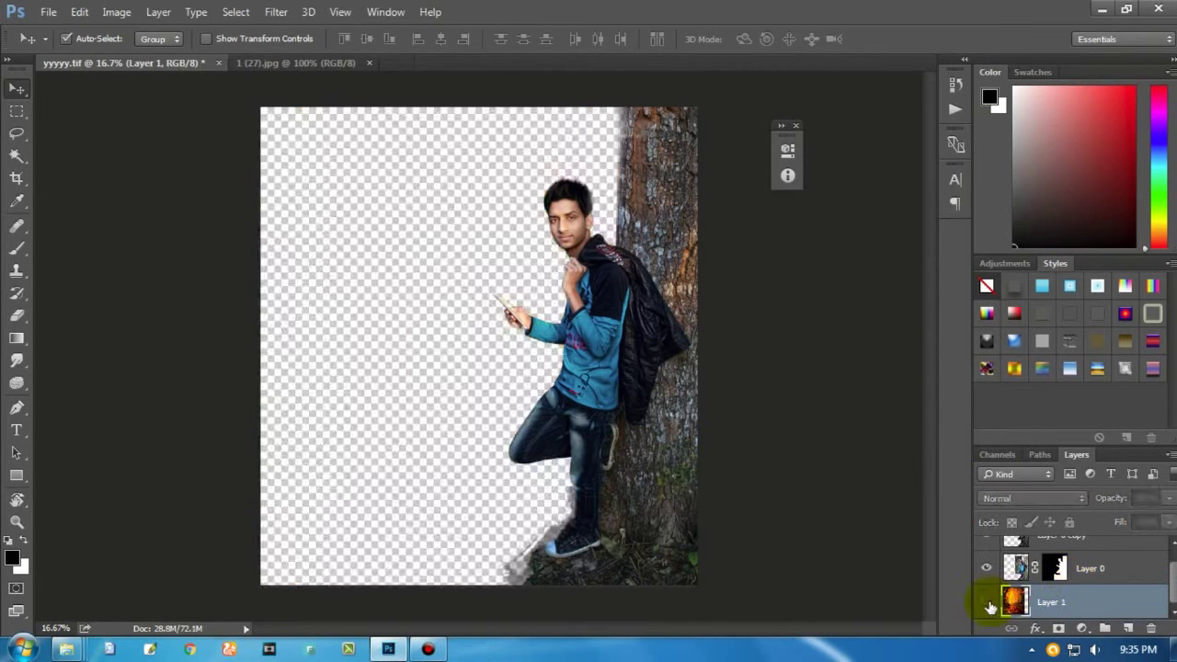
pyautogui.click(787, 148)
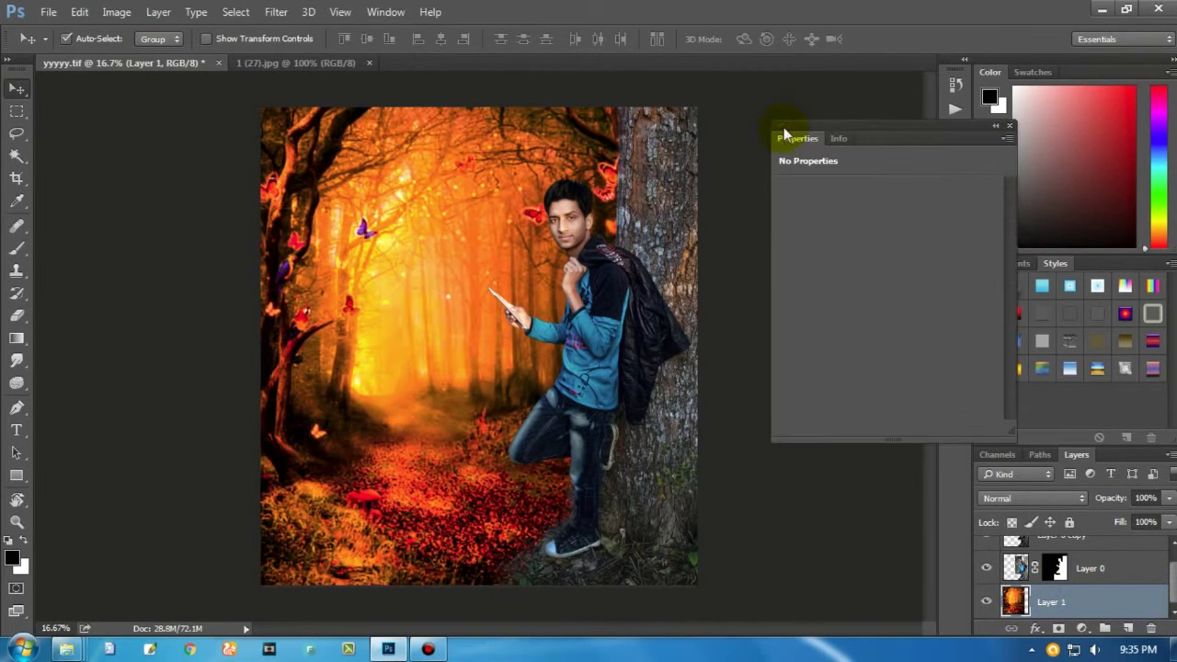
pyautogui.click(276, 11)
pyautogui.click(539, 475)
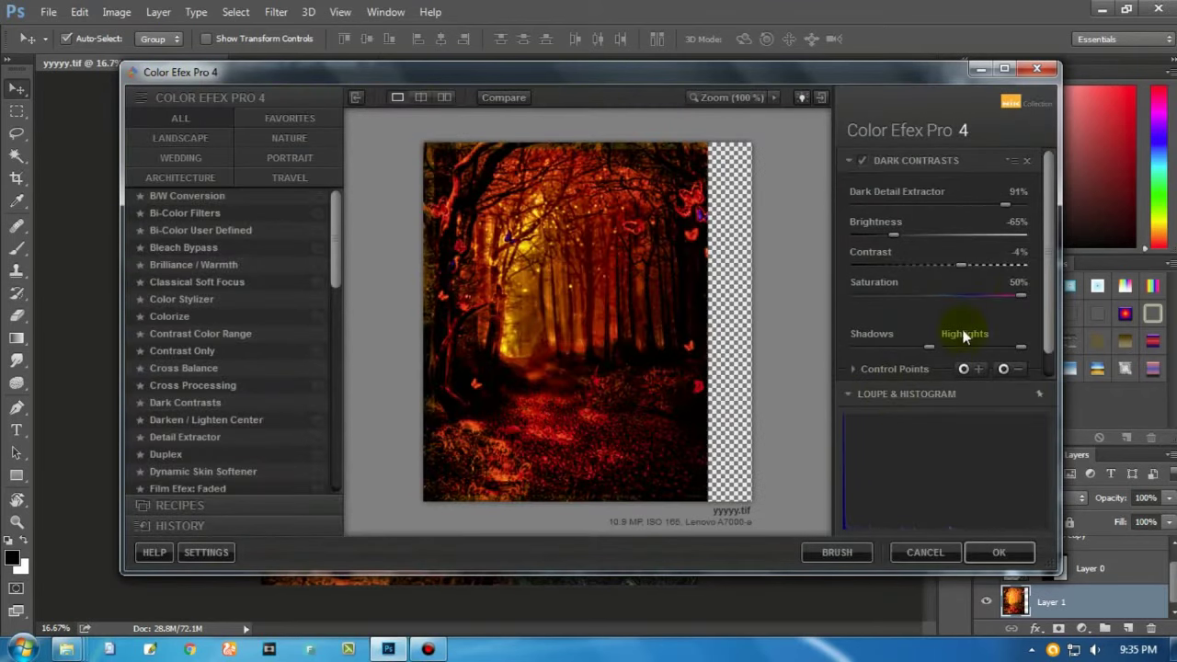
pyautogui.moveTo(919, 243); pyautogui.dragTo(977, 238)
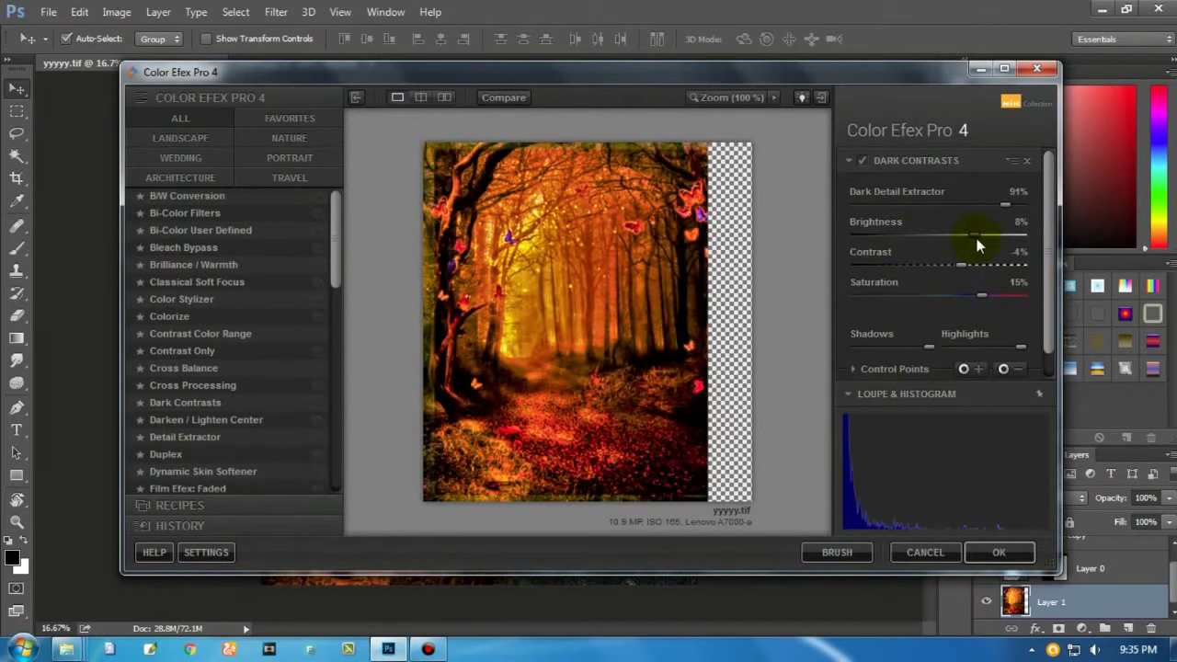
pyautogui.click(168, 351)
pyautogui.click(170, 300)
pyautogui.click(992, 552)
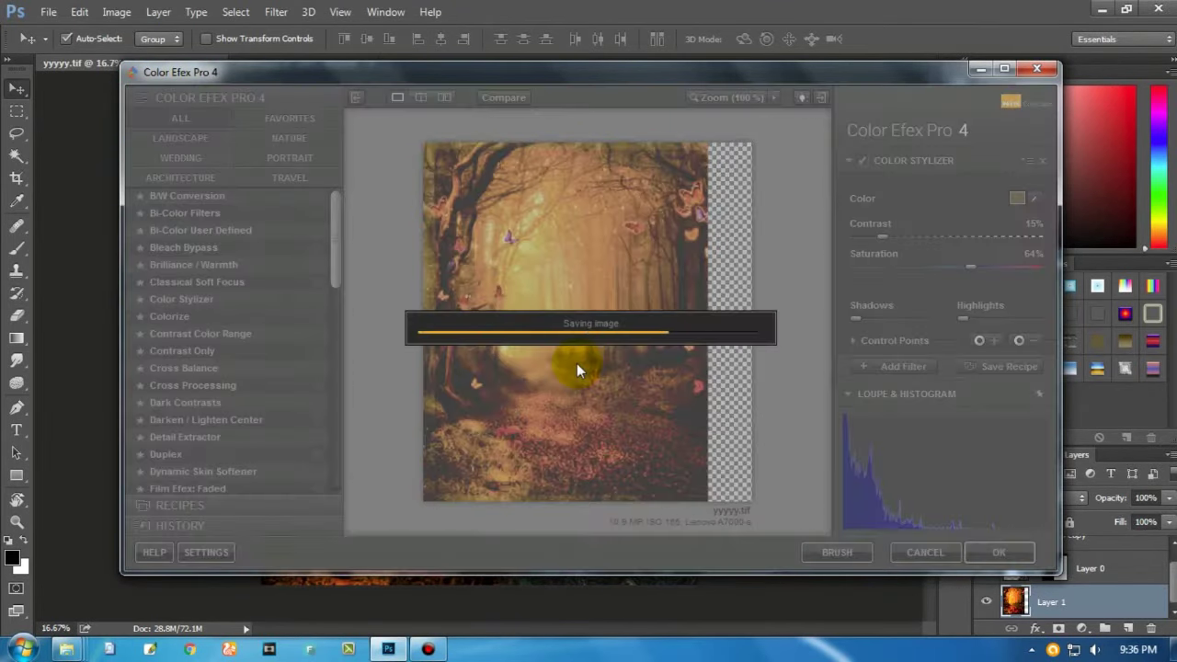
# Step: Reapply the last contrast filter to the Layer 0 copy of the man
pyautogui.scroll(2, 632, 419)
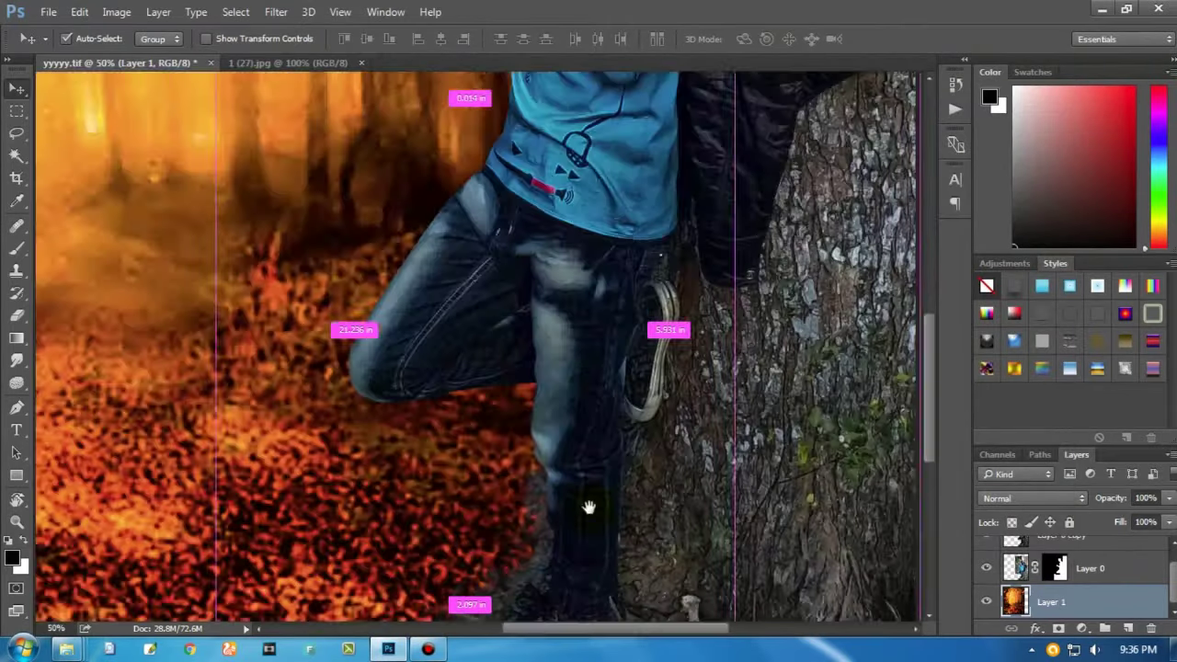
pyautogui.hotkey('ctrl', '0')
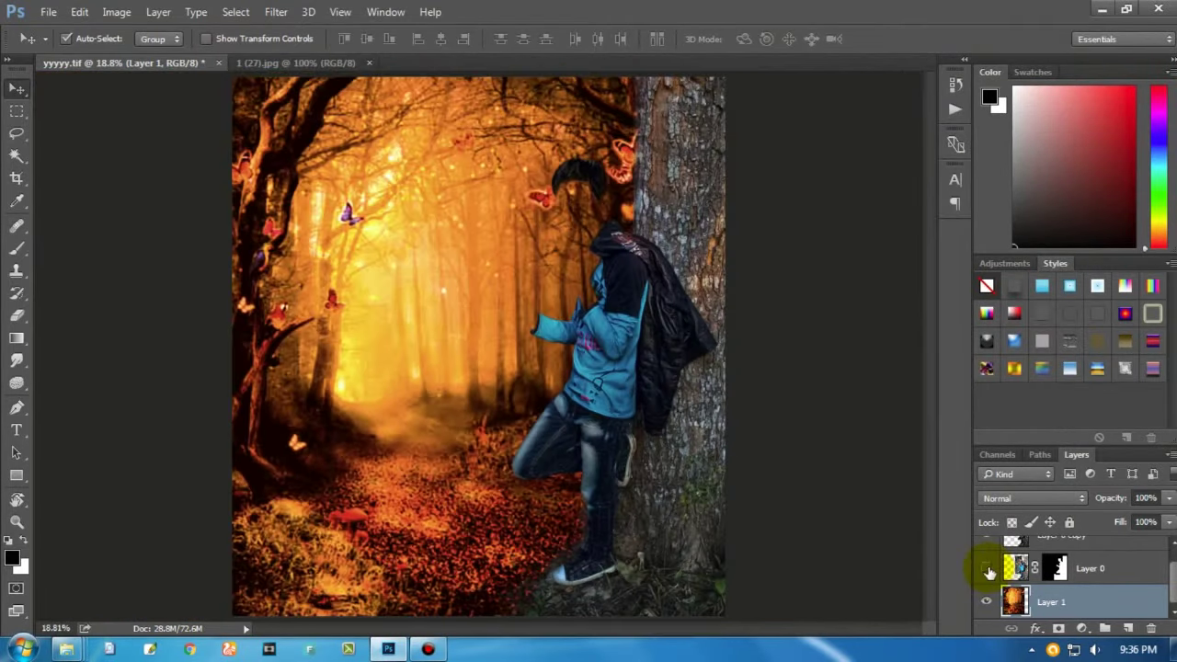
pyautogui.click(1017, 534)
pyautogui.hotkey('ctrl', 'f')
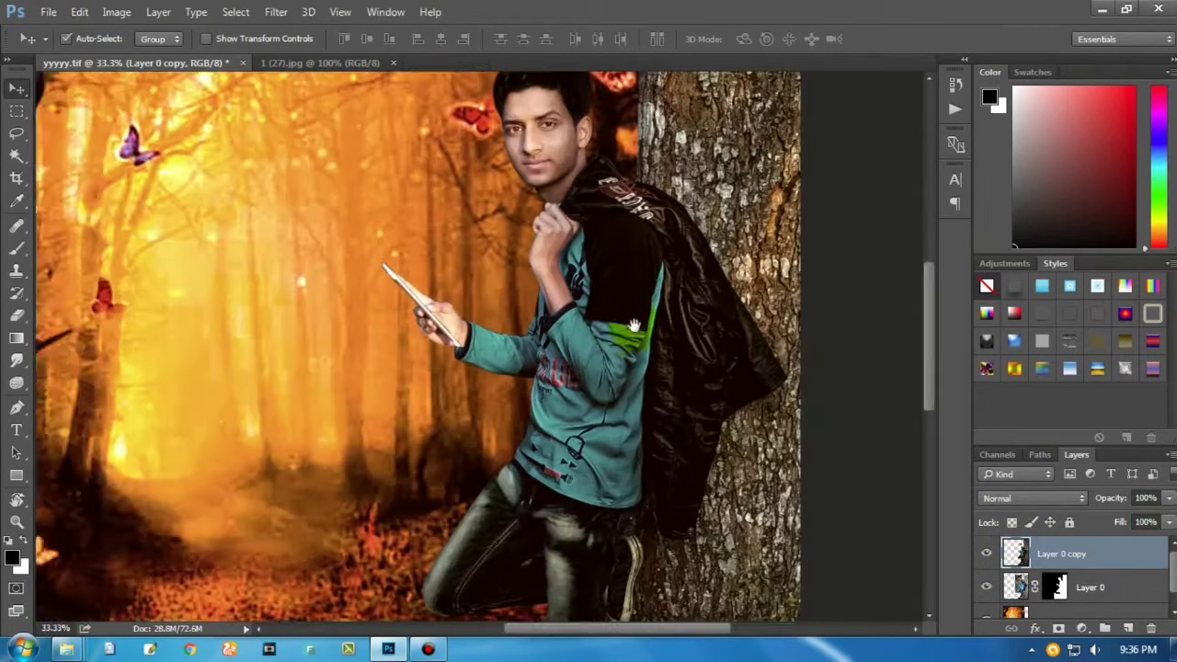
# Step: Smooth the man's layer with a Median noise filter of radius 1 pixel
pyautogui.scroll(3, 696, 254)
pyautogui.click(275, 12)
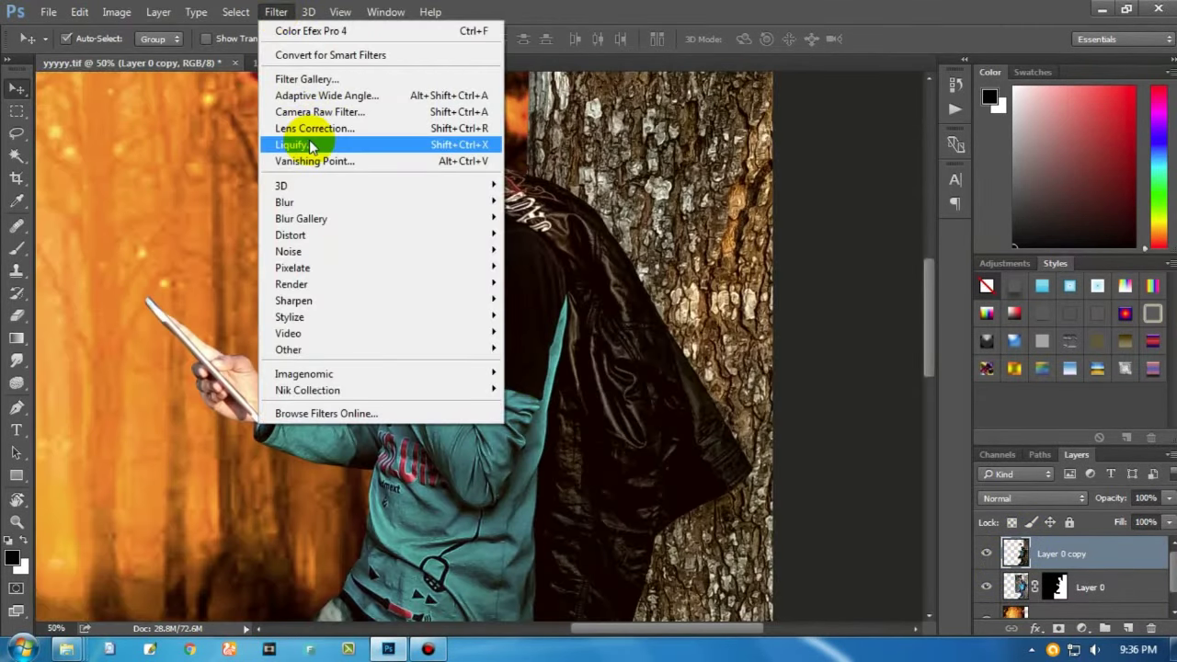
pyautogui.moveTo(288, 251)
pyautogui.click(537, 300)
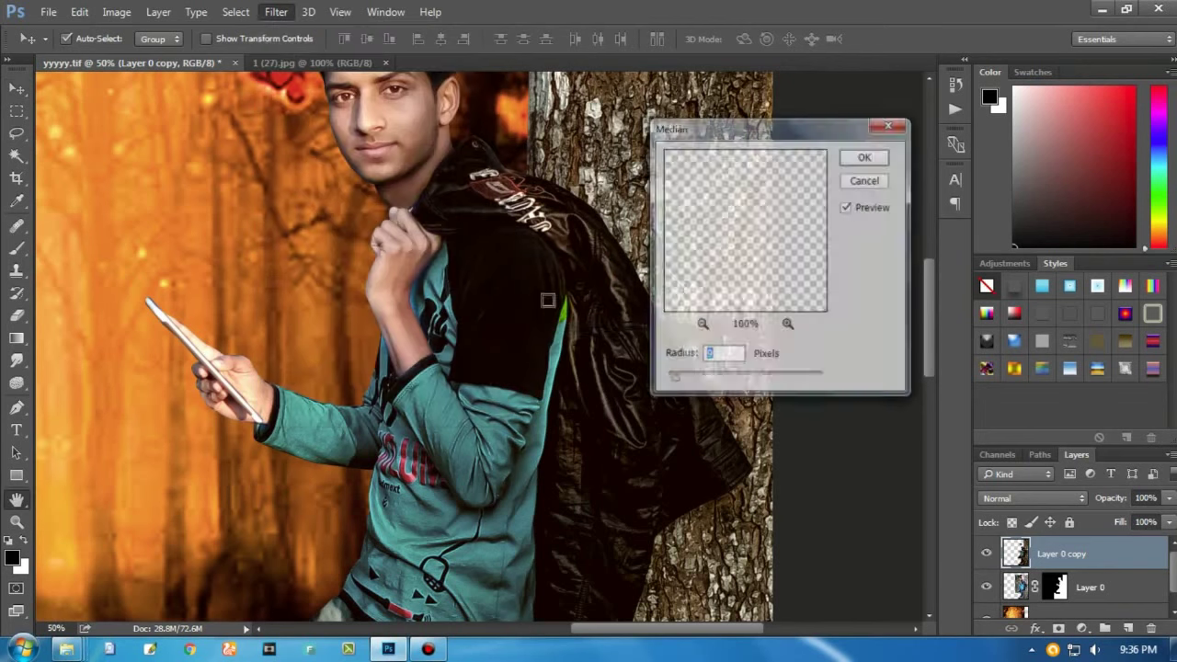
pyautogui.moveTo(656, 394); pyautogui.dragTo(663, 396)
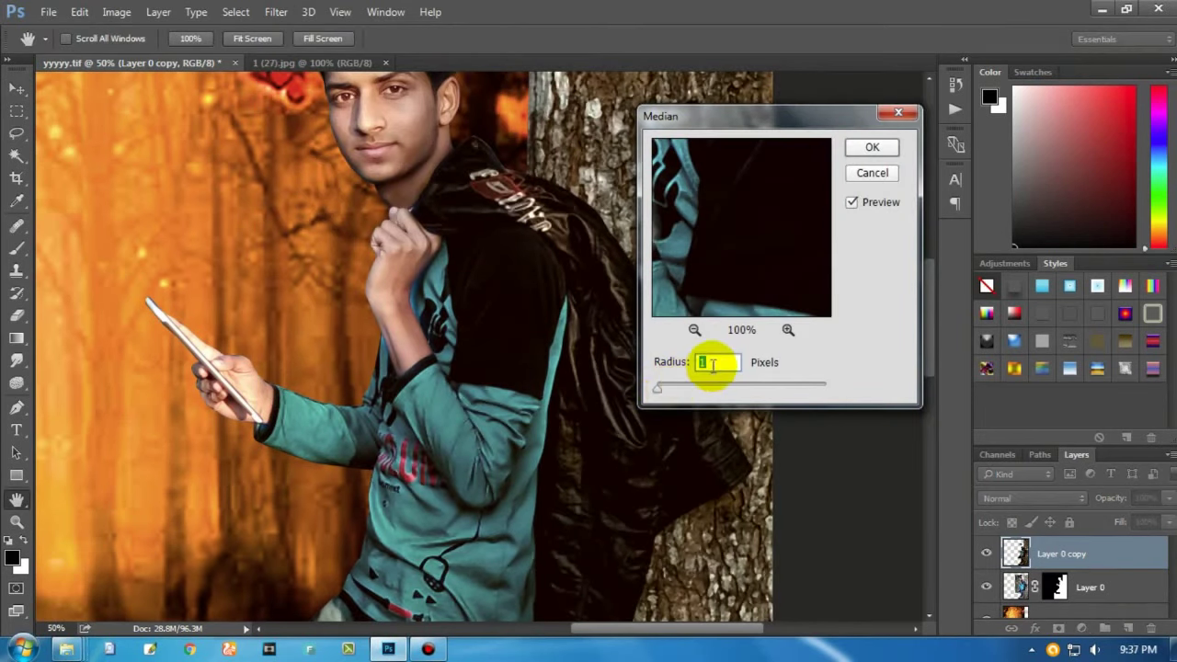
pyautogui.write('2')
pyautogui.click(871, 147)
pyautogui.press('v')
pyautogui.hotkey('ctrl', '0')
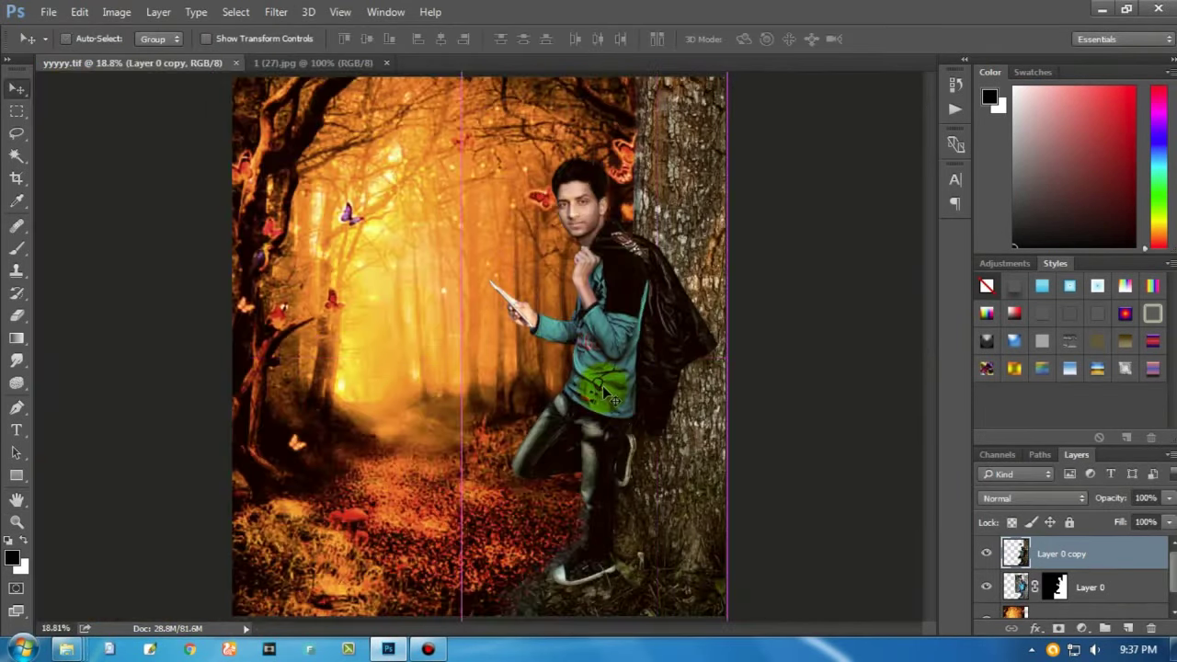
# Step: Deepen the man's shadows with Levels, black input set to 20
pyautogui.hotkey('ctrl', 'l')
pyautogui.moveTo(717, 347); pyautogui.dragTo(728, 346)
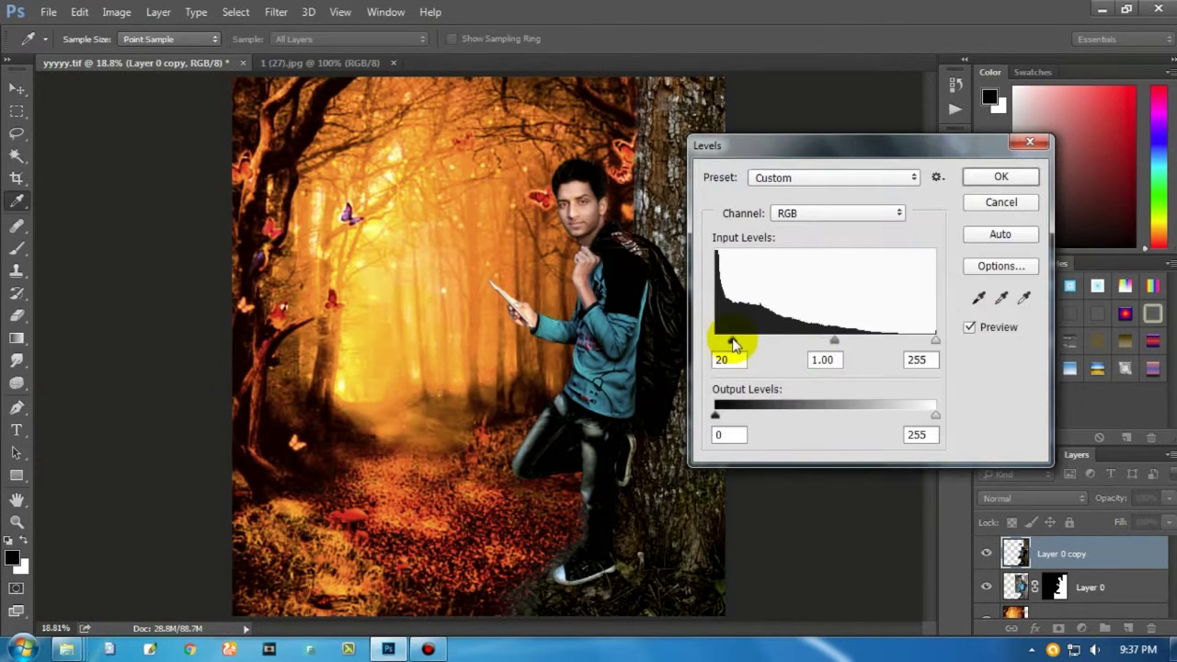
pyautogui.press('Return')
pyautogui.scroll(3, 588, 239)
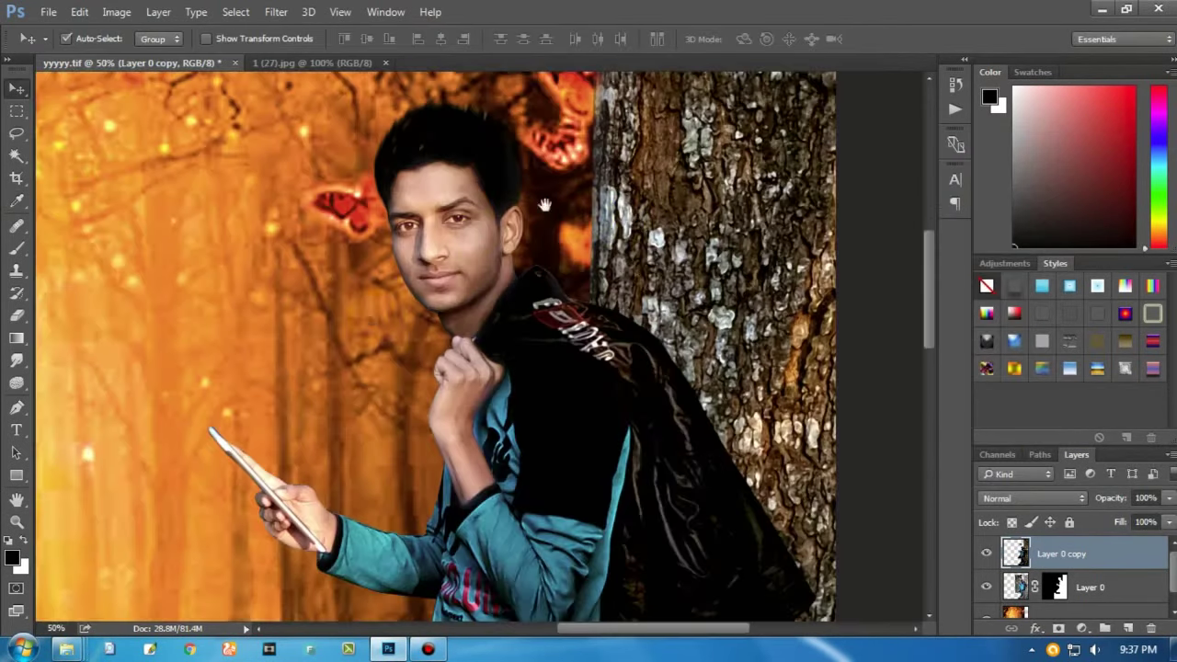
pyautogui.scroll(-4, 456, 321)
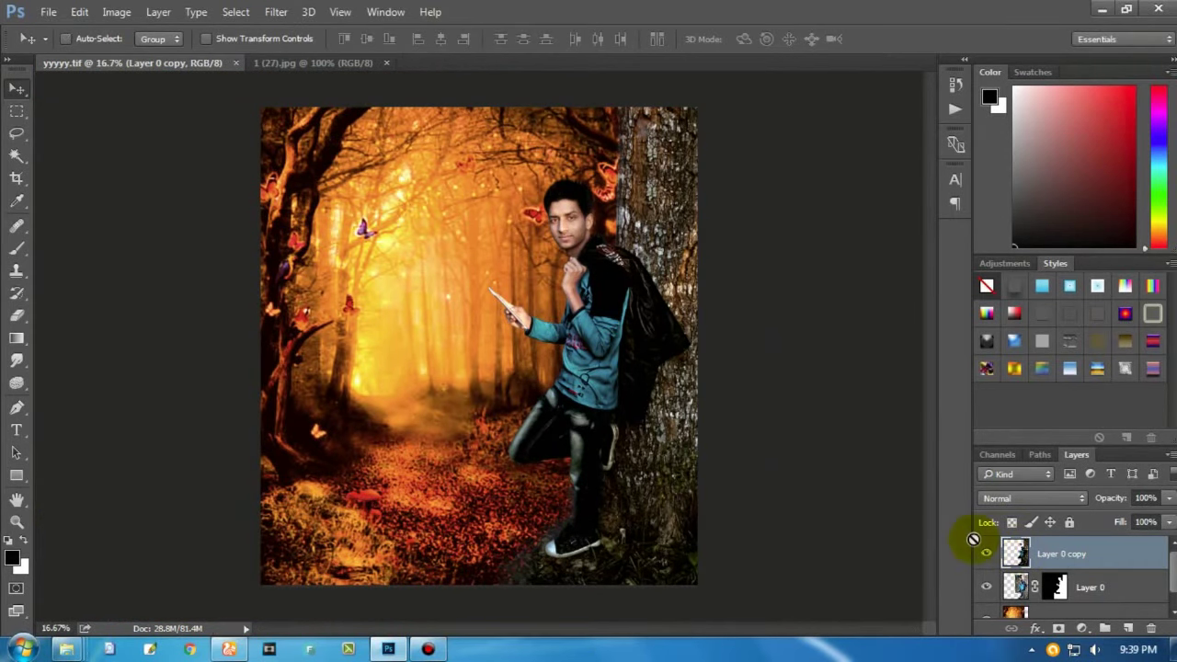
# Step: Duplicate the man's layer and add a Color Balance adjustment layer
pyautogui.moveTo(972, 540); pyautogui.dragTo(1128, 628)
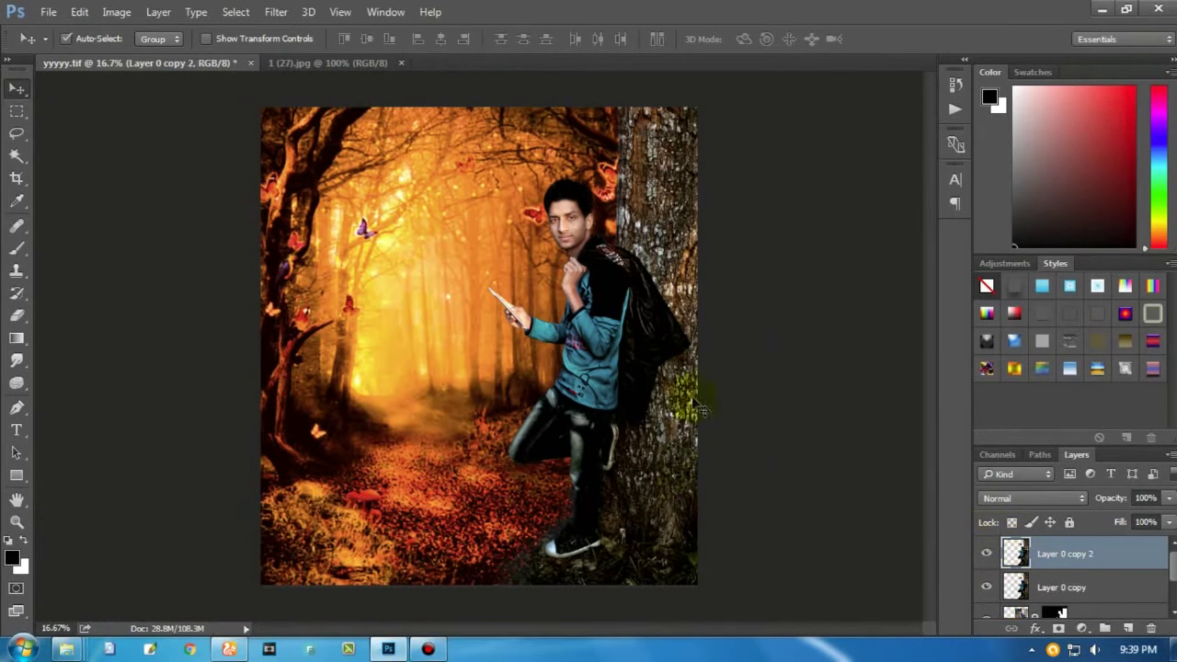
pyautogui.scroll(2, 579, 381)
pyautogui.click(1081, 628)
pyautogui.click(1050, 433)
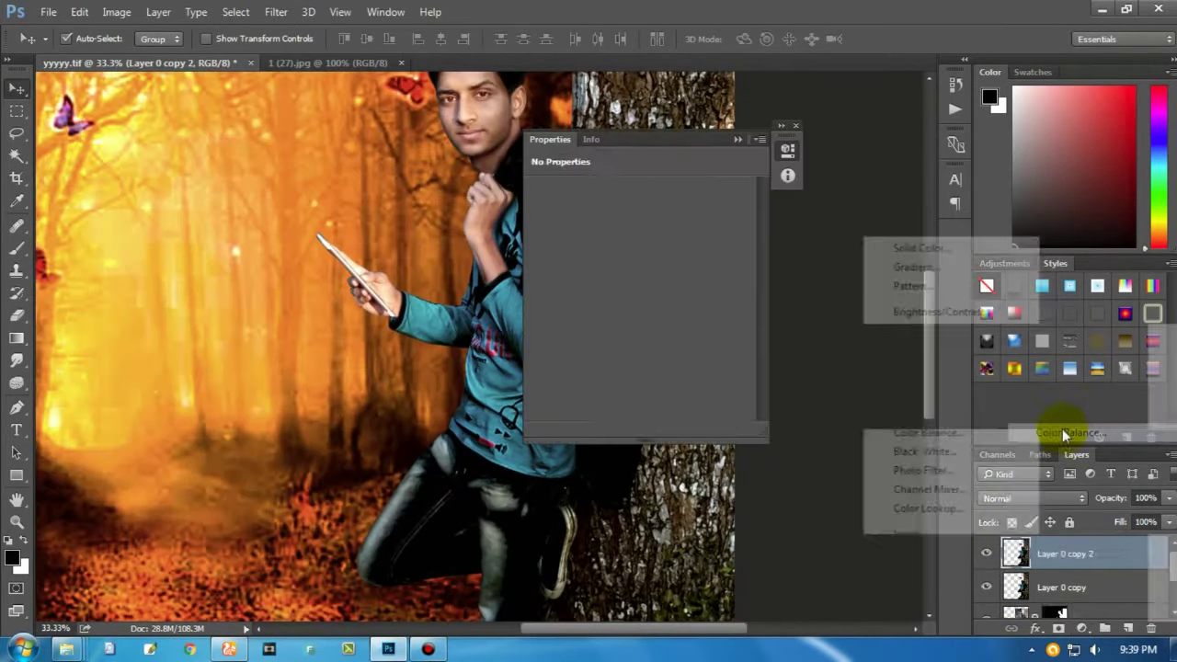
# Step: Shift the midtones toward red and magenta, then delete the adjustment's layer mask
pyautogui.moveTo(765, 217); pyautogui.dragTo(816, 220)
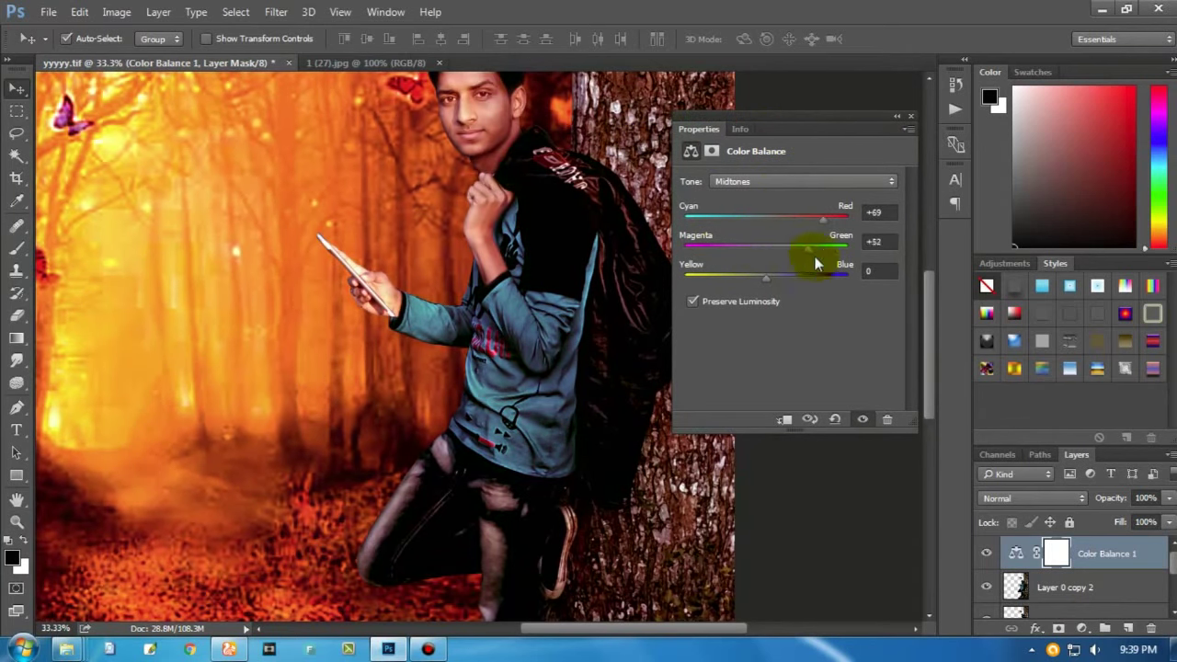
pyautogui.moveTo(751, 250); pyautogui.dragTo(729, 265)
pyautogui.click(911, 122)
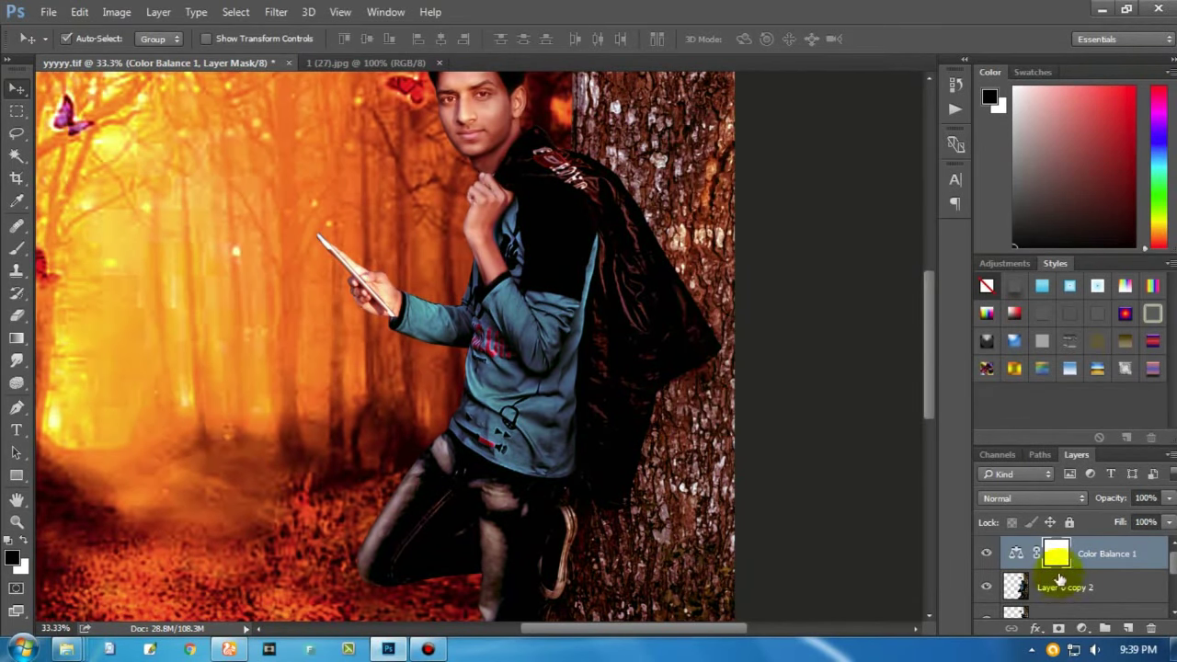
pyautogui.moveTo(1056, 553)
pyautogui.mouseDown()
pyautogui.moveTo(1129, 629)
pyautogui.moveTo(1150, 628)
pyautogui.mouseUp()
pyautogui.click(556, 249)
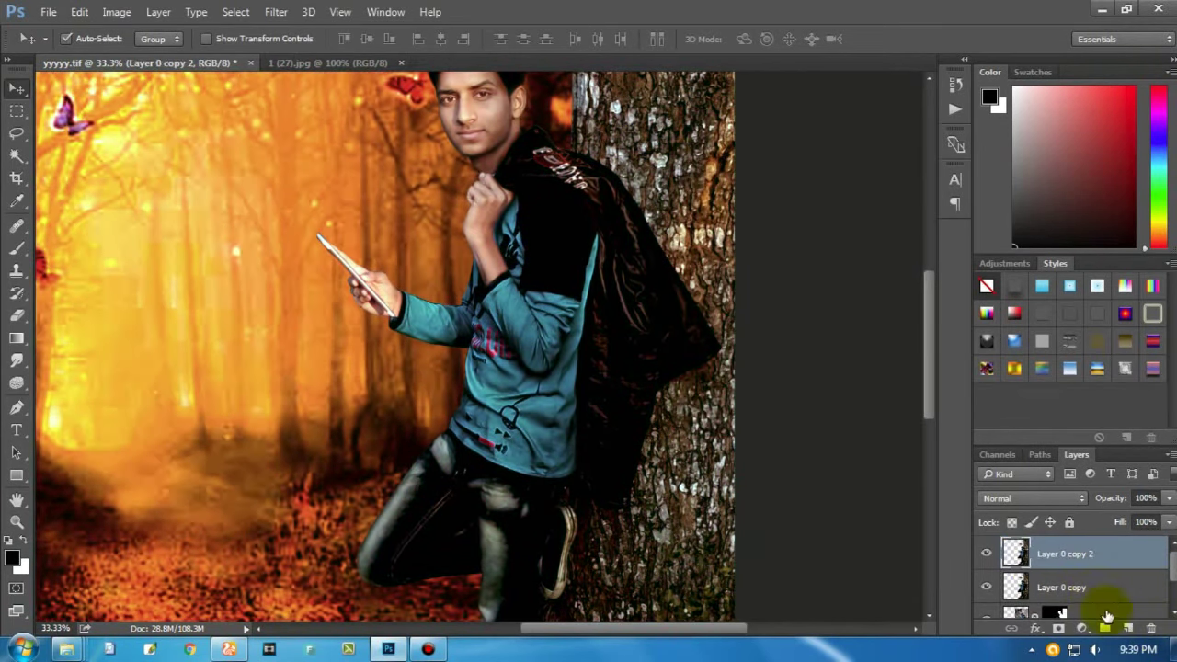
pyautogui.hotkey('ctrl', '-')
pyautogui.hotkey('ctrl', '-')
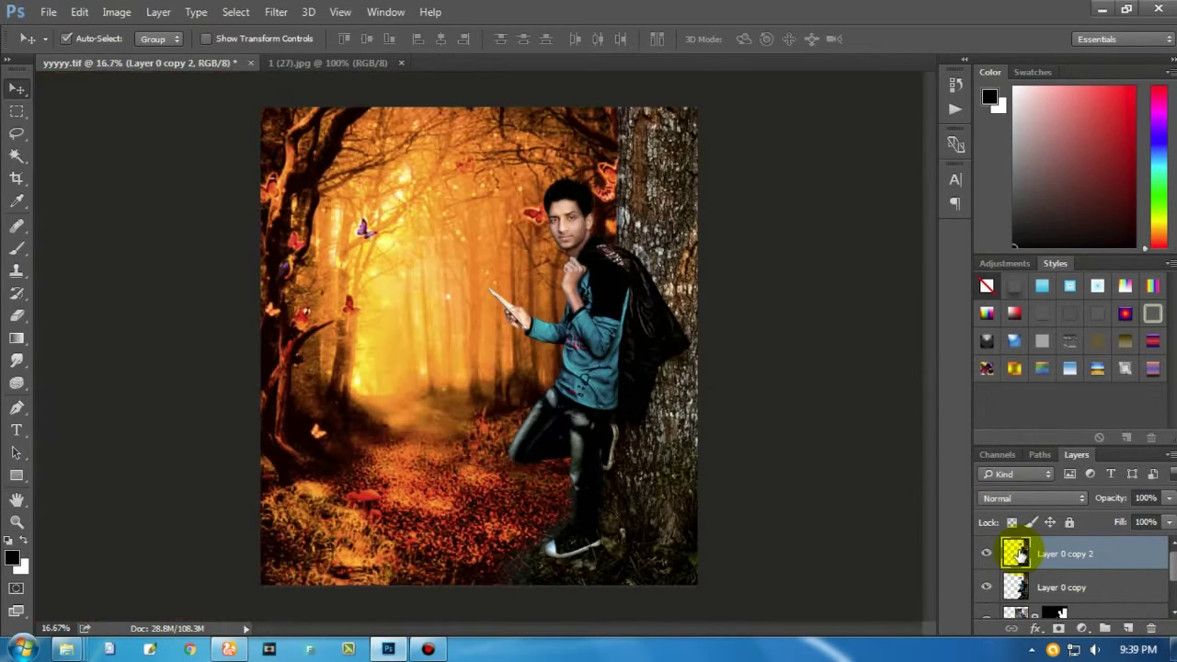
# Step: Apply HDR Efex Pro 2 to the man's copy layer with stronger contrast, cooler temperature and pink tint
pyautogui.click(275, 12)
pyautogui.moveTo(307, 390)
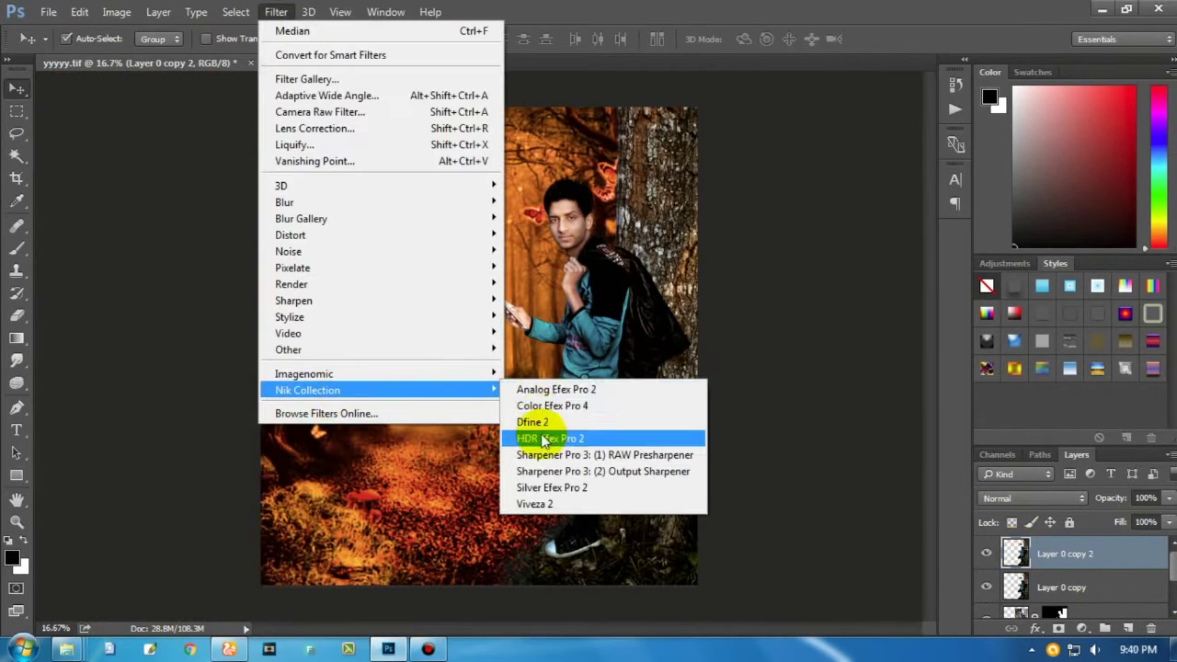
pyautogui.click(570, 511)
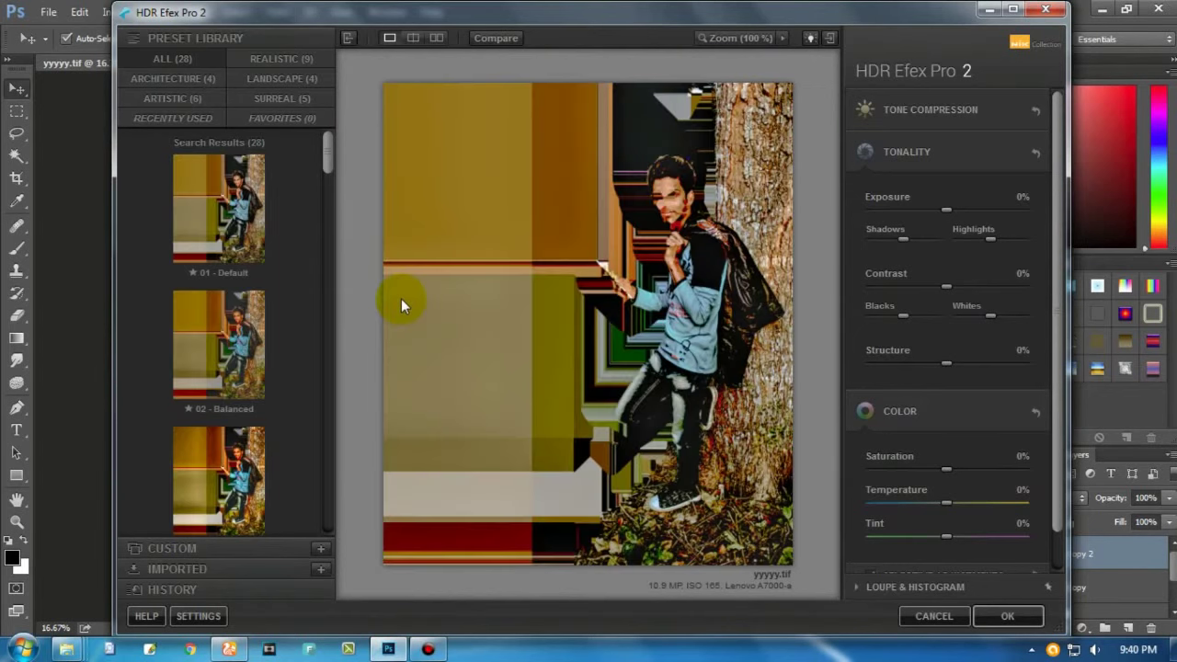
pyautogui.moveTo(980, 511)
pyautogui.mouseDown()
pyautogui.moveTo(943, 504)
pyautogui.moveTo(978, 541)
pyautogui.mouseUp()
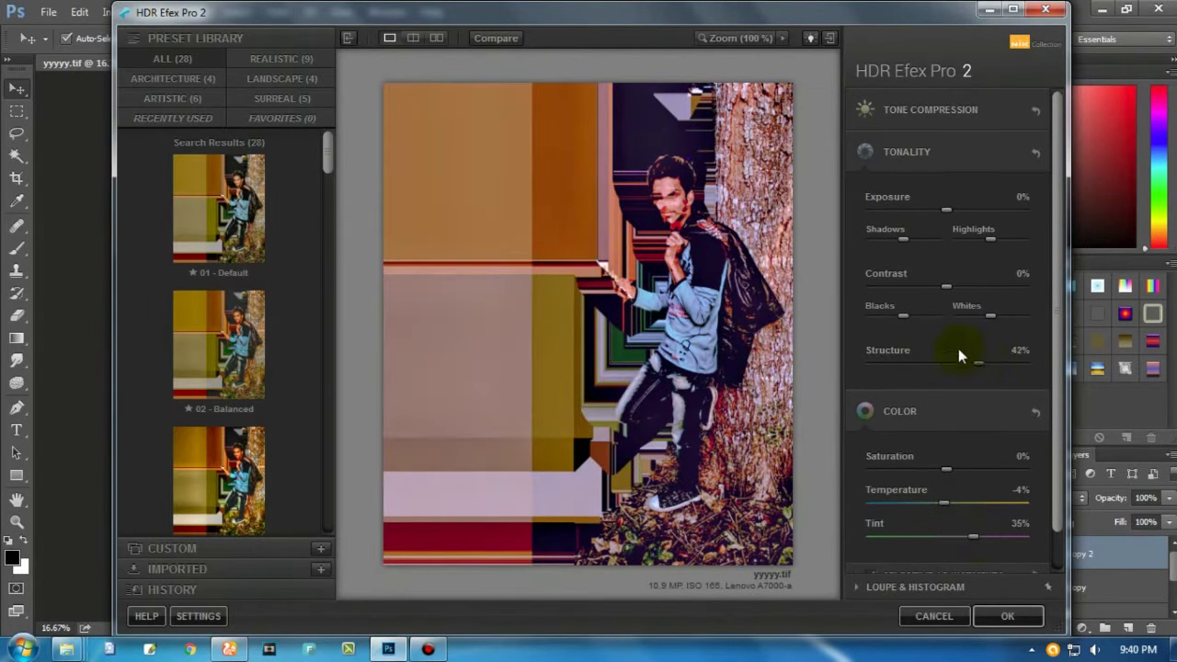
pyautogui.moveTo(946, 286); pyautogui.dragTo(1004, 289)
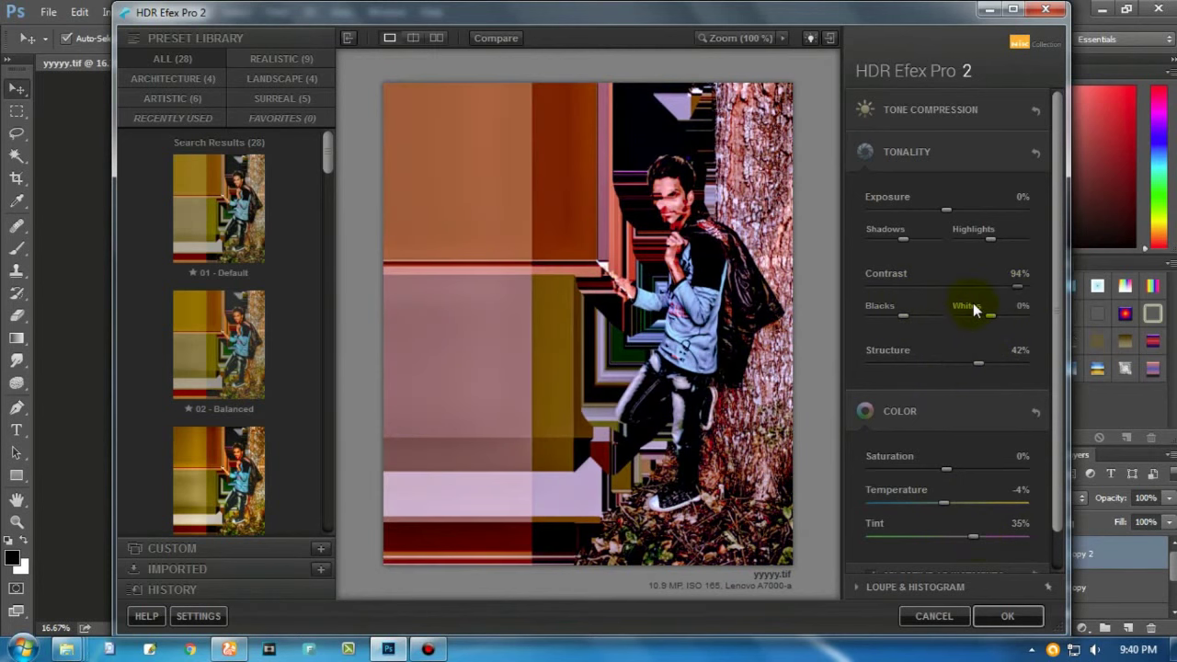
pyautogui.click(1007, 616)
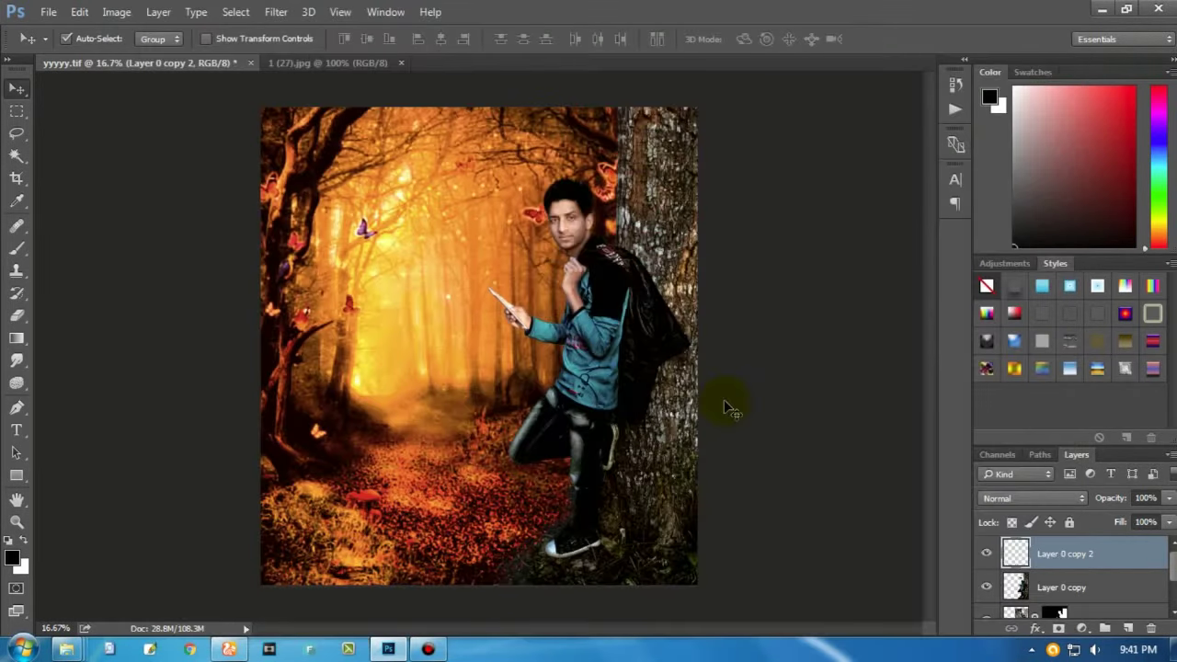
# Step: Erase the HDR toning from the ground around the man's feet on Layer 0 copy 2
pyautogui.scroll(3, 613, 333)
pyautogui.press('e')
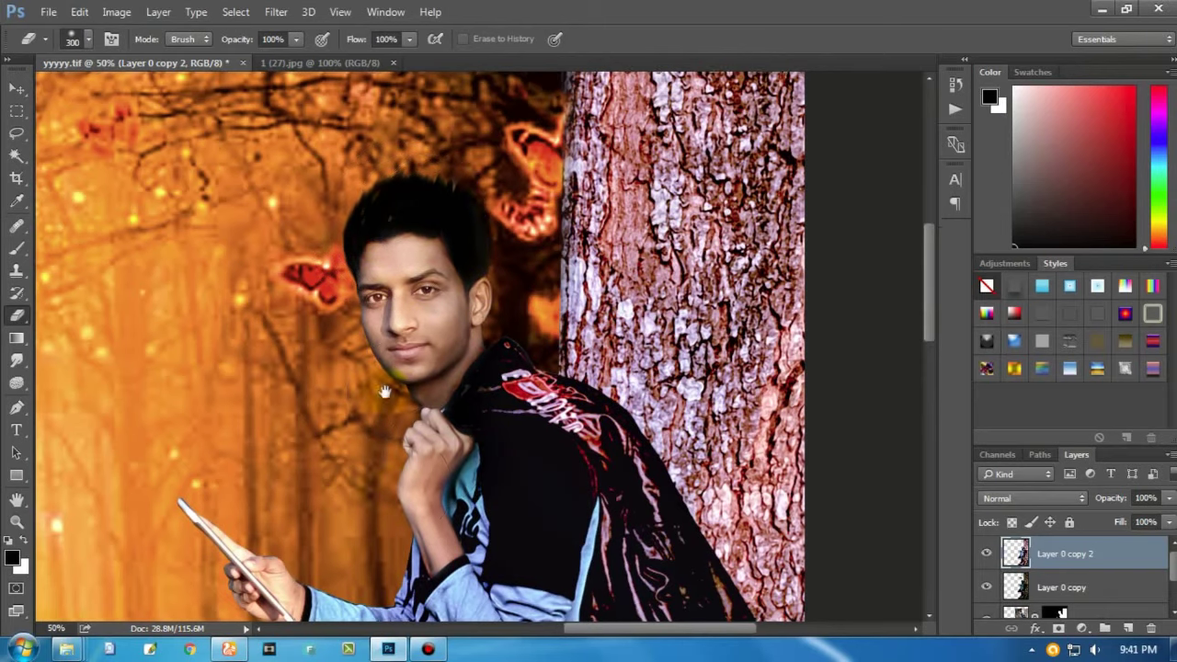
pyautogui.scroll(-5, 409, 368)
pyautogui.scroll(-5, 368, 460)
pyautogui.moveTo(307, 551); pyautogui.dragTo(614, 507)
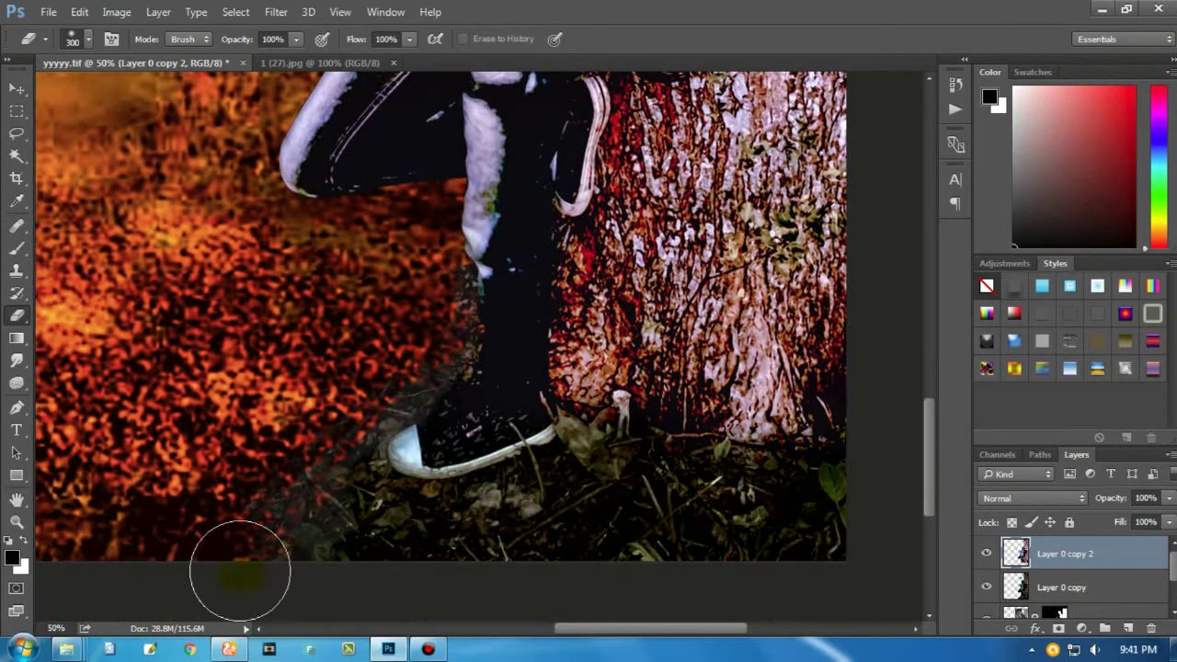
pyautogui.scroll(-2, 782, 491)
pyautogui.scroll(-1, 783, 399)
pyautogui.scroll(-1, 726, 368)
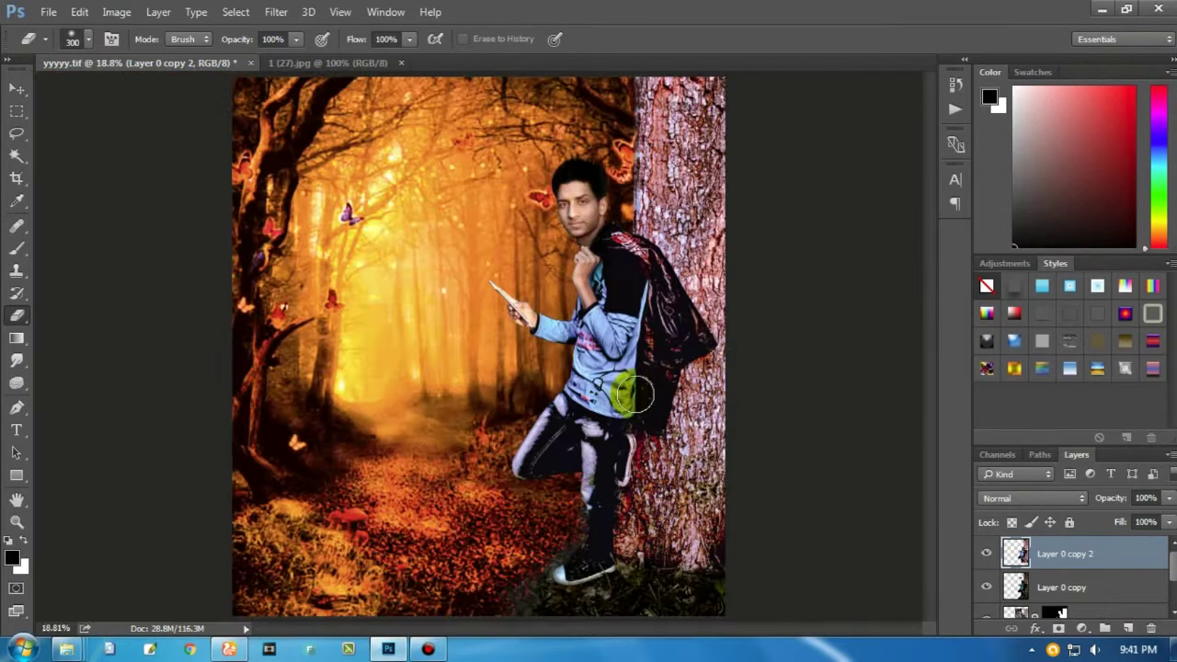
pyautogui.scroll(3, 627, 395)
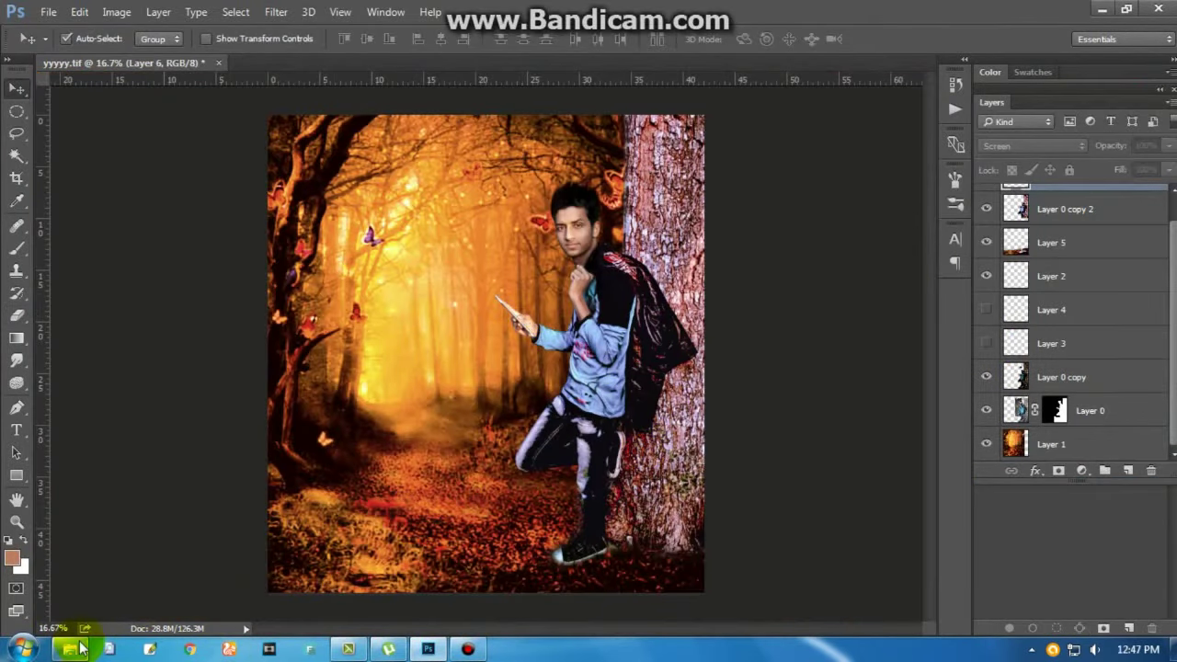
# Step: Open light-01.jpg and drag the sunburst into the yyyyy.tif forest composite
pyautogui.click(79, 649)
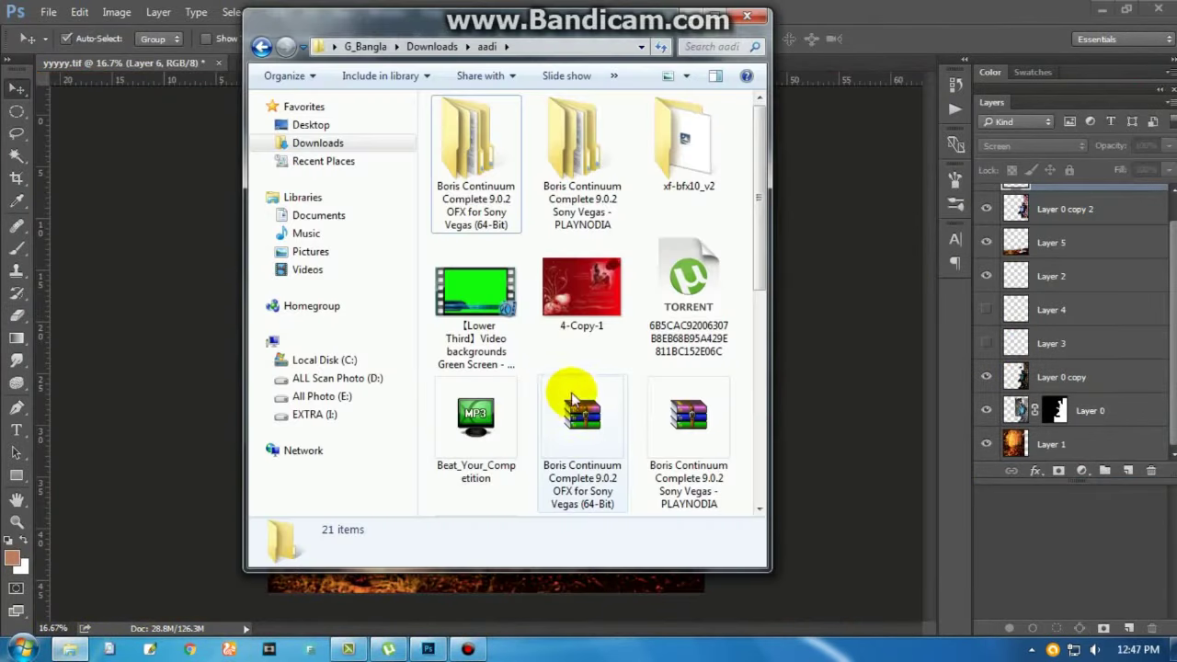
pyautogui.scroll(-3, 762, 349)
pyautogui.scroll(-1, 643, 347)
pyautogui.doubleClick(577, 343)
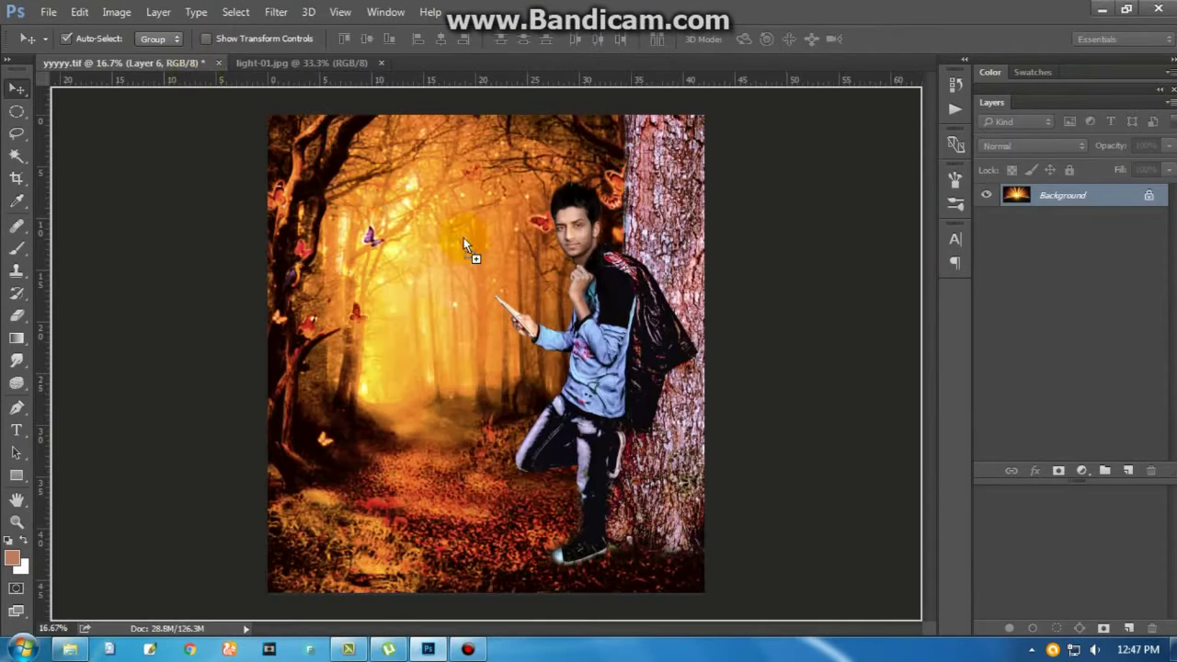
pyautogui.moveTo(188, 61); pyautogui.dragTo(478, 257)
# Step: Rotate the sunburst about 15 degrees and shrink it over the man
pyautogui.hotkey('ctrl', 't')
pyautogui.hotkey('ctrl', '+')
pyautogui.moveTo(690, 107)
pyautogui.mouseDown()
pyautogui.moveTo(735, 165)
pyautogui.moveTo(777, 334)
pyautogui.mouseUp()
pyautogui.moveTo(860, 370); pyautogui.dragTo(726, 350)
pyautogui.press('Return')
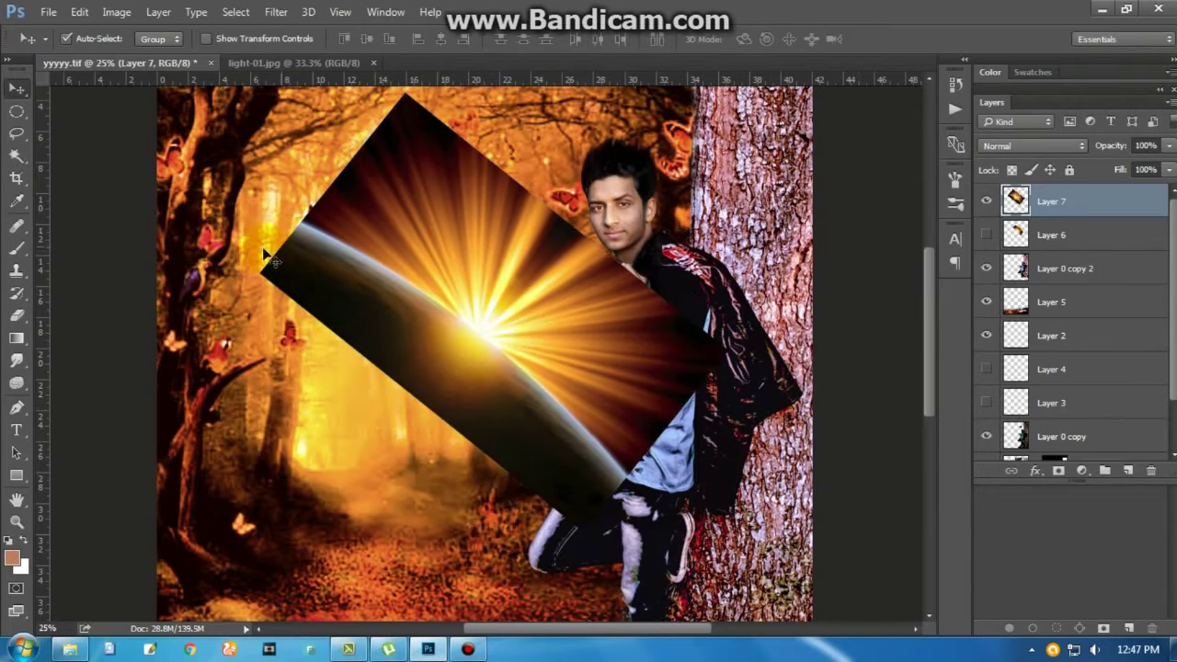
# Step: Lasso the dark planet band off the sunburst and delete it
pyautogui.click(15, 136)
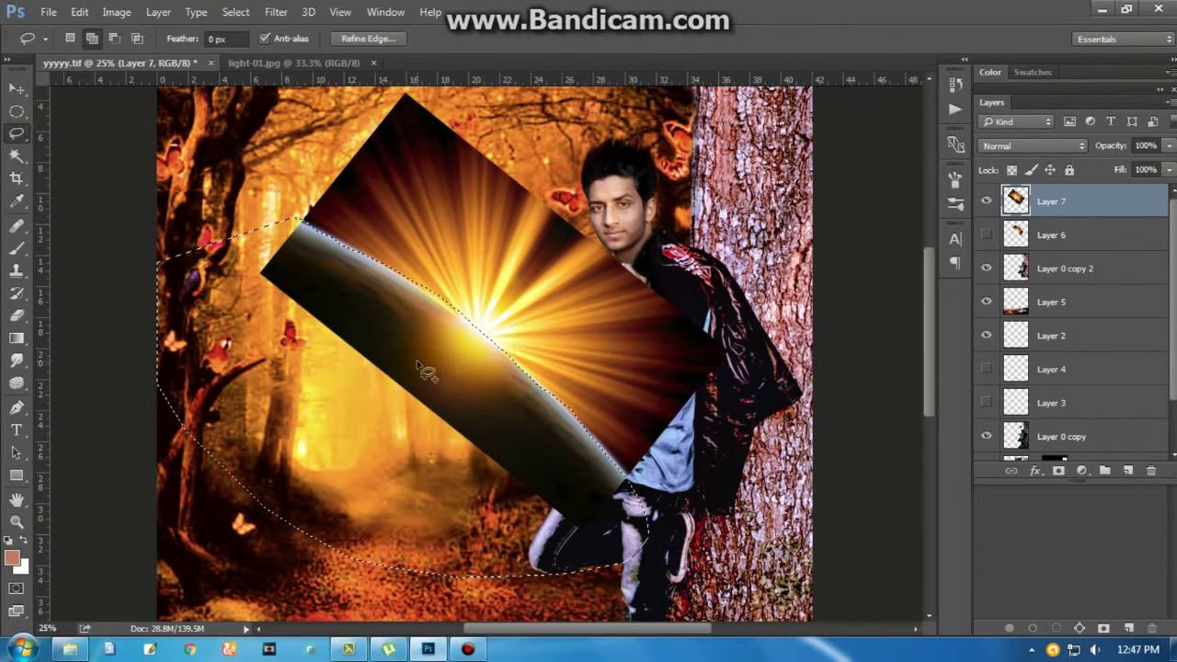
pyautogui.press('Delete')
pyautogui.hotkey('ctrl', 'd')
# Step: Shrink the light rays to about three quarters, shift them down-right and rotate slightly
pyautogui.hotkey('ctrl', 't')
pyautogui.moveTo(727, 475); pyautogui.dragTo(696, 432)
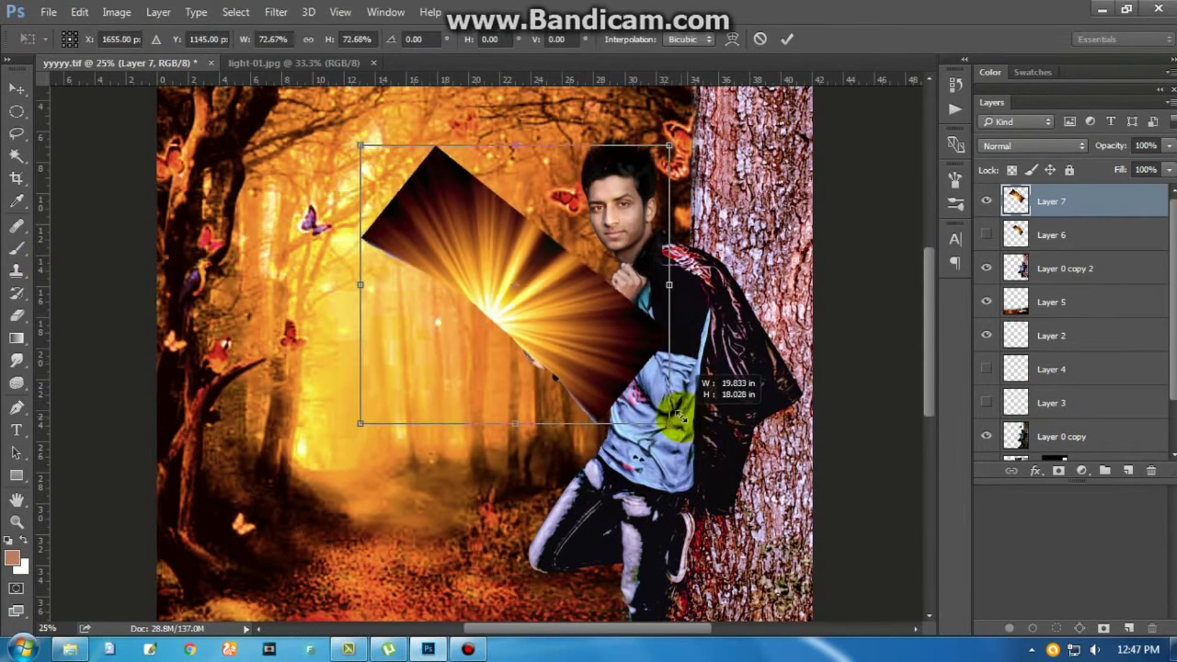
pyautogui.moveTo(567, 340)
pyautogui.mouseDown()
pyautogui.moveTo(599, 336)
pyautogui.moveTo(595, 353)
pyautogui.mouseUp()
pyautogui.moveTo(695, 432); pyautogui.dragTo(680, 425)
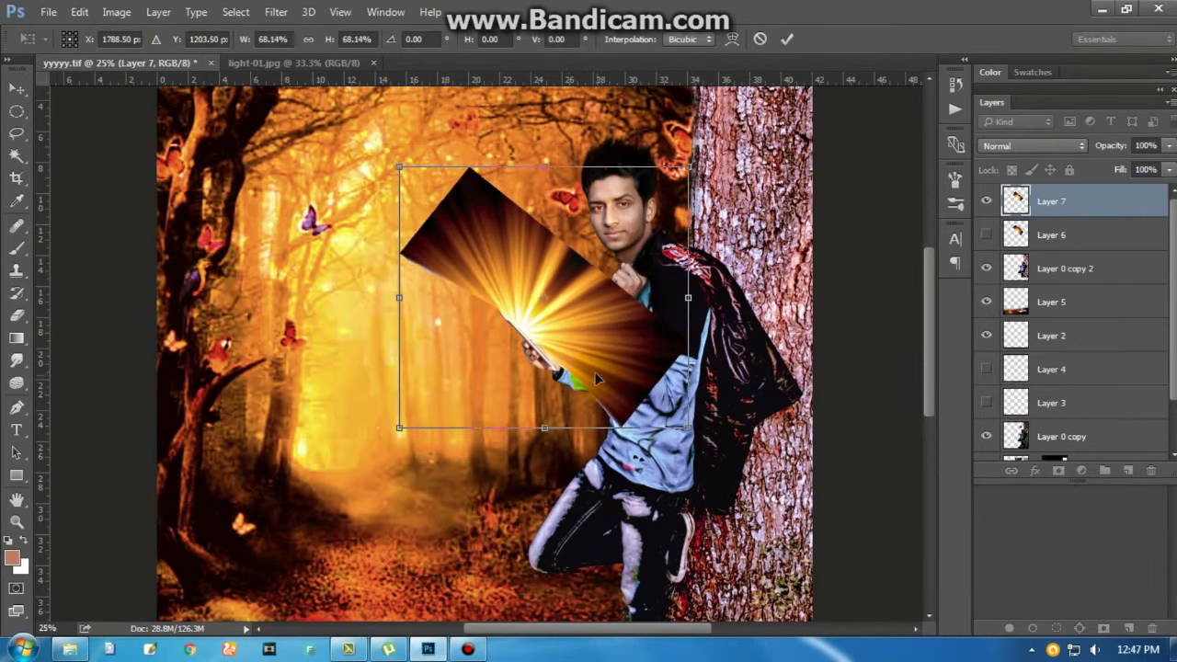
pyautogui.press('Return')
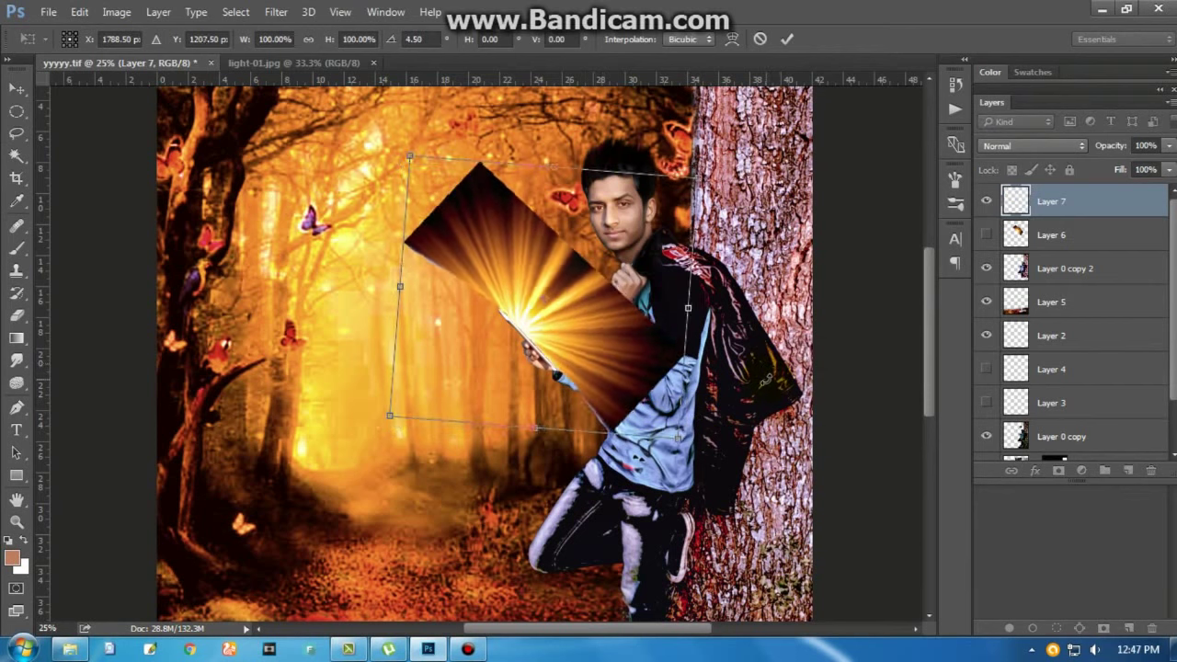
pyautogui.moveTo(772, 367); pyautogui.dragTo(767, 379)
pyautogui.press('Return')
pyautogui.press('l')
pyautogui.click(1031, 145)
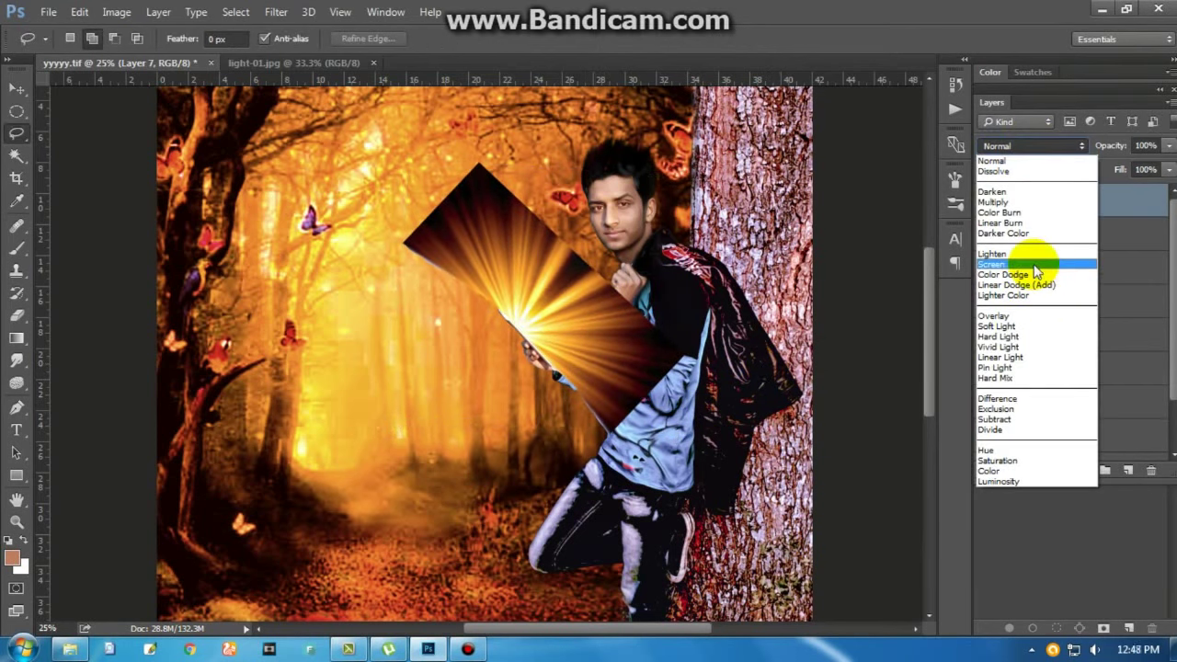
# Step: Set Layer 7's blend mode to Screen so the rays glow from the tablet
pyautogui.click(1026, 233)
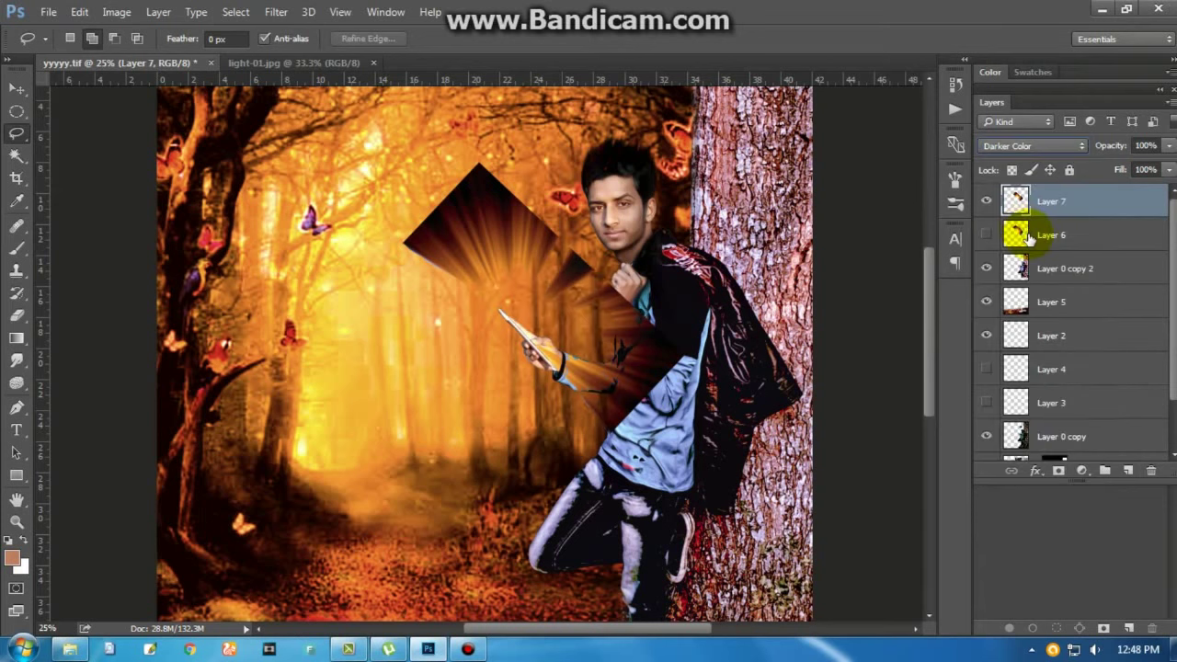
pyautogui.scroll(-1, 1018, 147)
pyautogui.scroll(-1, 1019, 158)
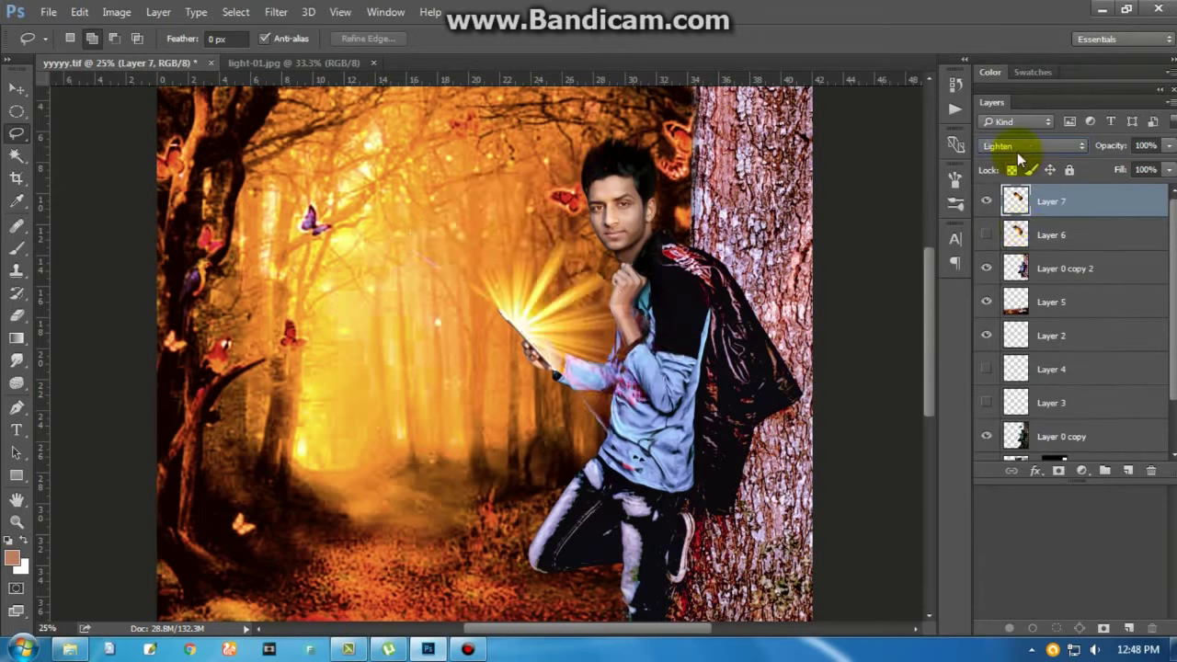
# Step: Soften the light rays with a Gaussian Blur, raising the radius
pyautogui.click(276, 12)
pyautogui.moveTo(284, 203)
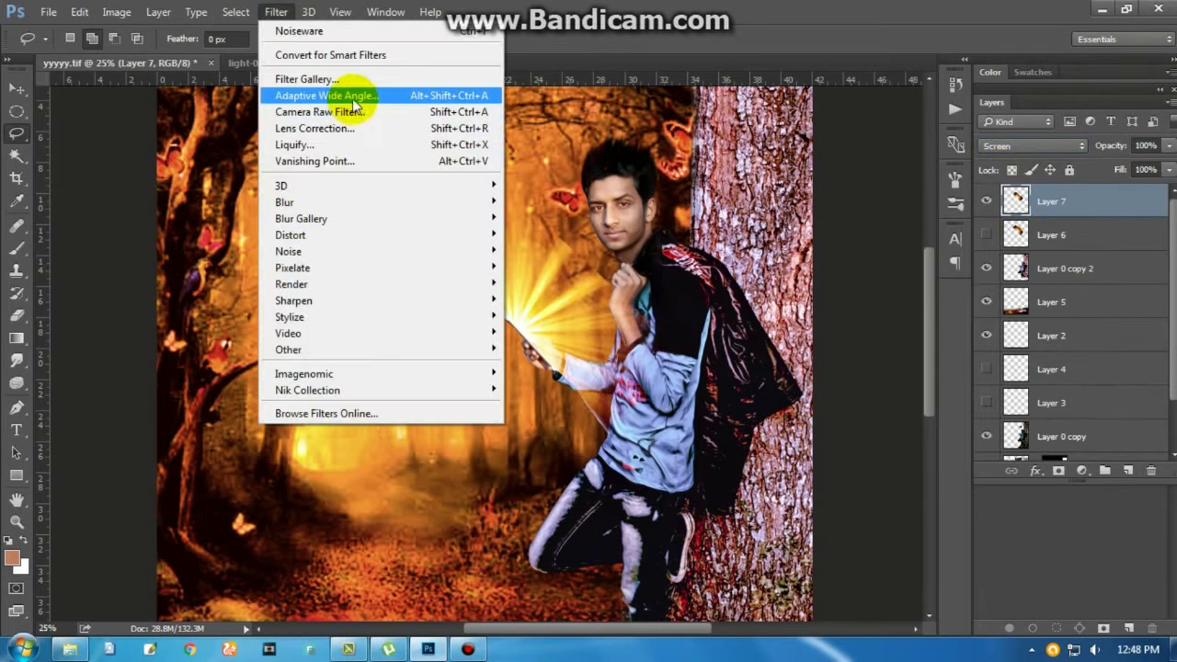
pyautogui.click(552, 269)
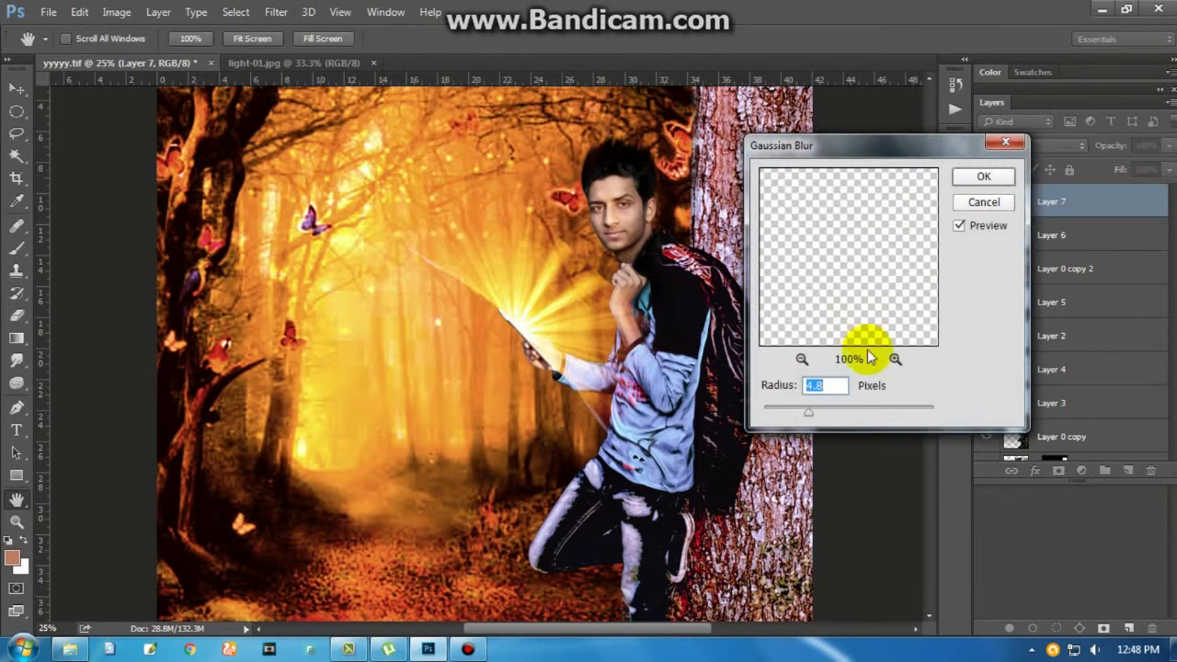
pyautogui.moveTo(798, 407)
pyautogui.mouseDown()
pyautogui.moveTo(839, 408)
pyautogui.moveTo(815, 413)
pyautogui.mouseUp()
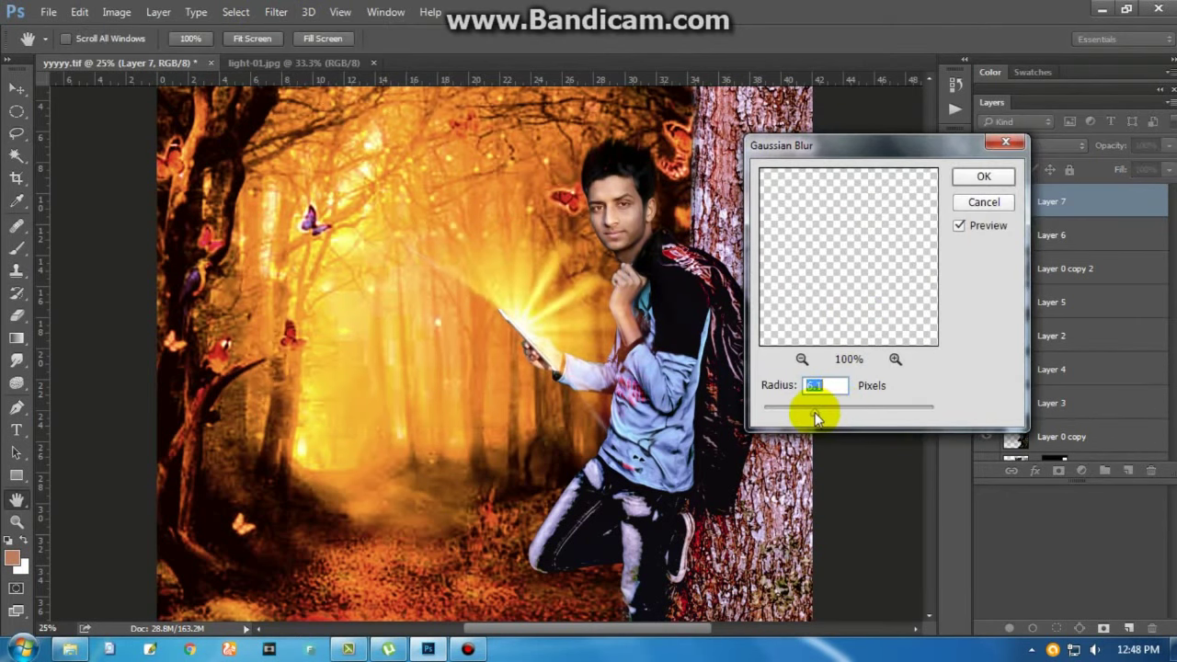
# Step: Smudge away the stray light near the man's neck and by his hand
pyautogui.hotkey('ctrl', '+')
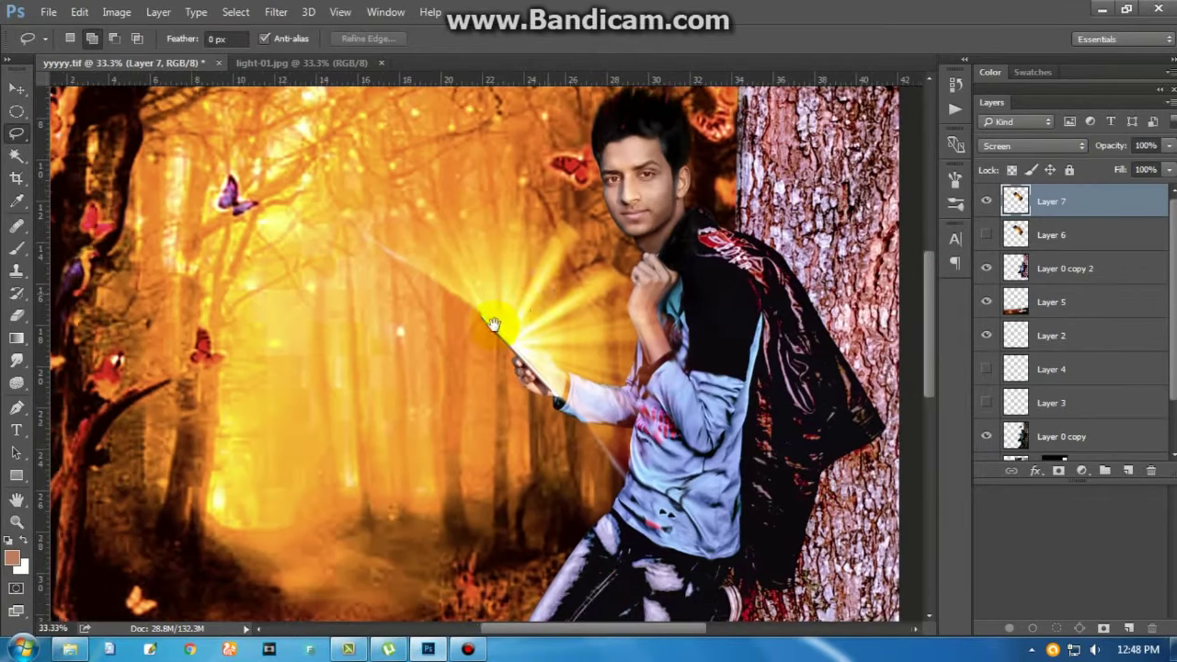
pyautogui.press('r')
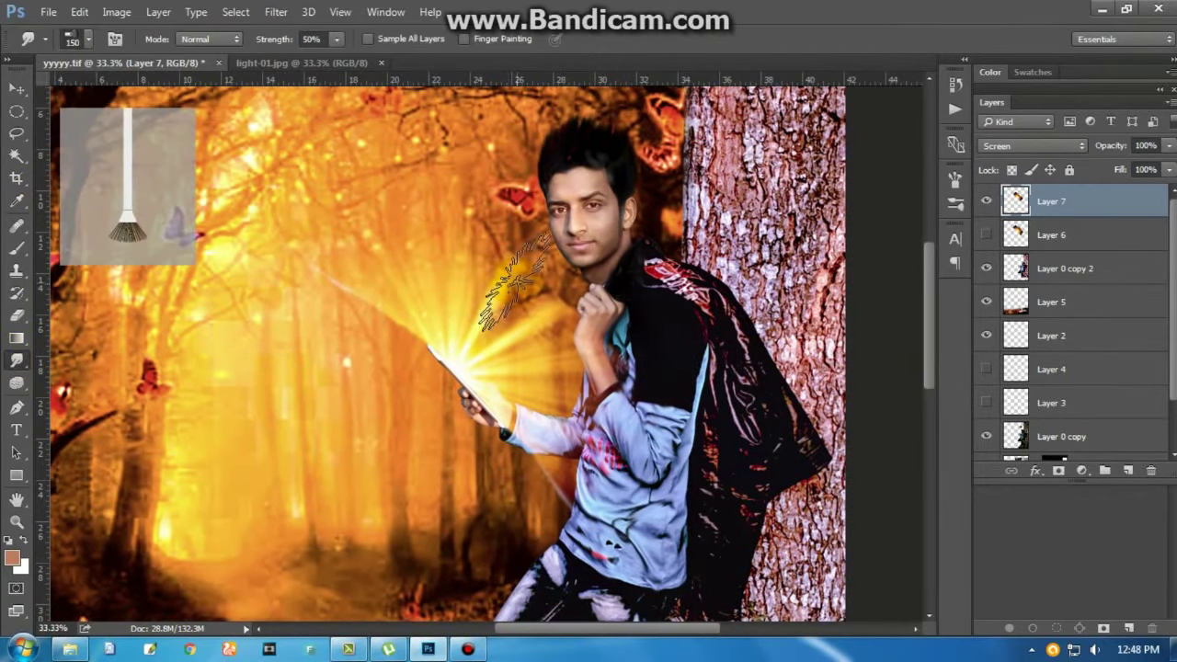
pyautogui.moveTo(556, 207); pyautogui.dragTo(589, 239)
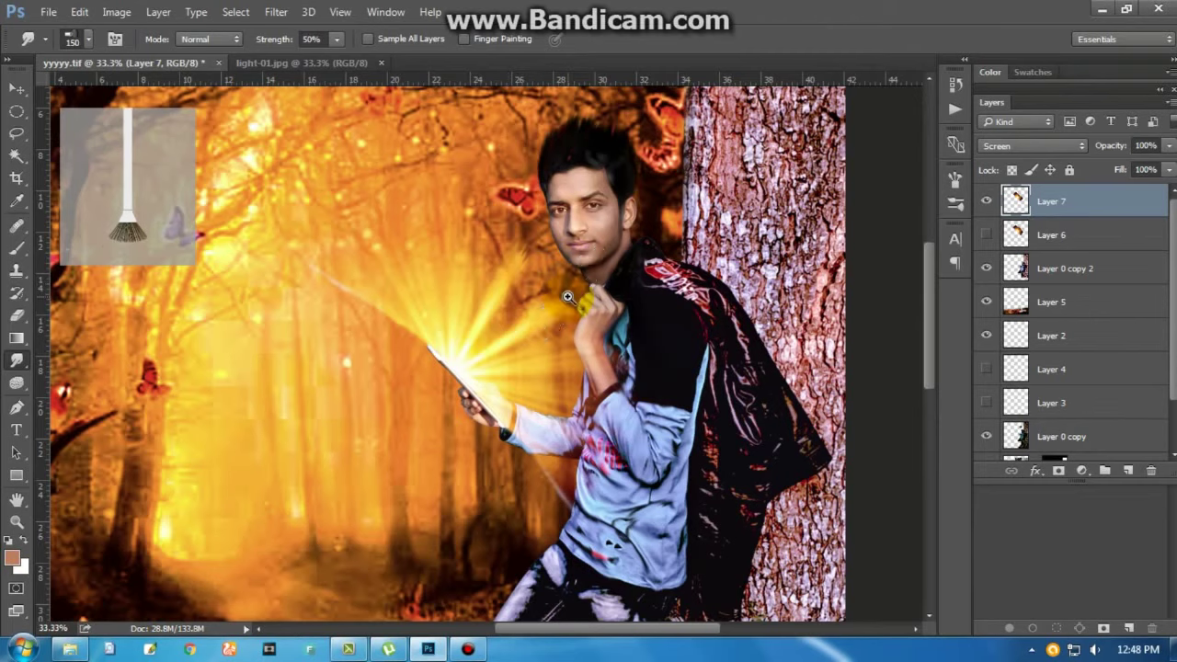
pyautogui.scroll(1, 556, 292)
pyautogui.rightClick(556, 294)
pyautogui.press('Return')
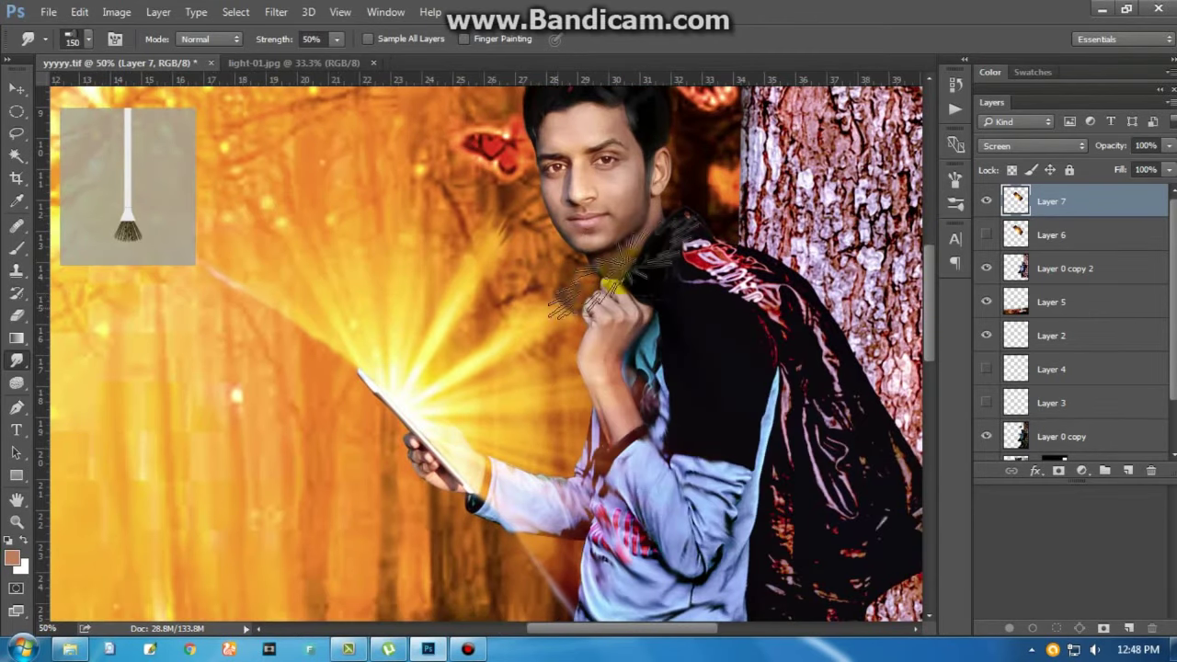
pyautogui.moveTo(731, 198); pyautogui.dragTo(763, 207)
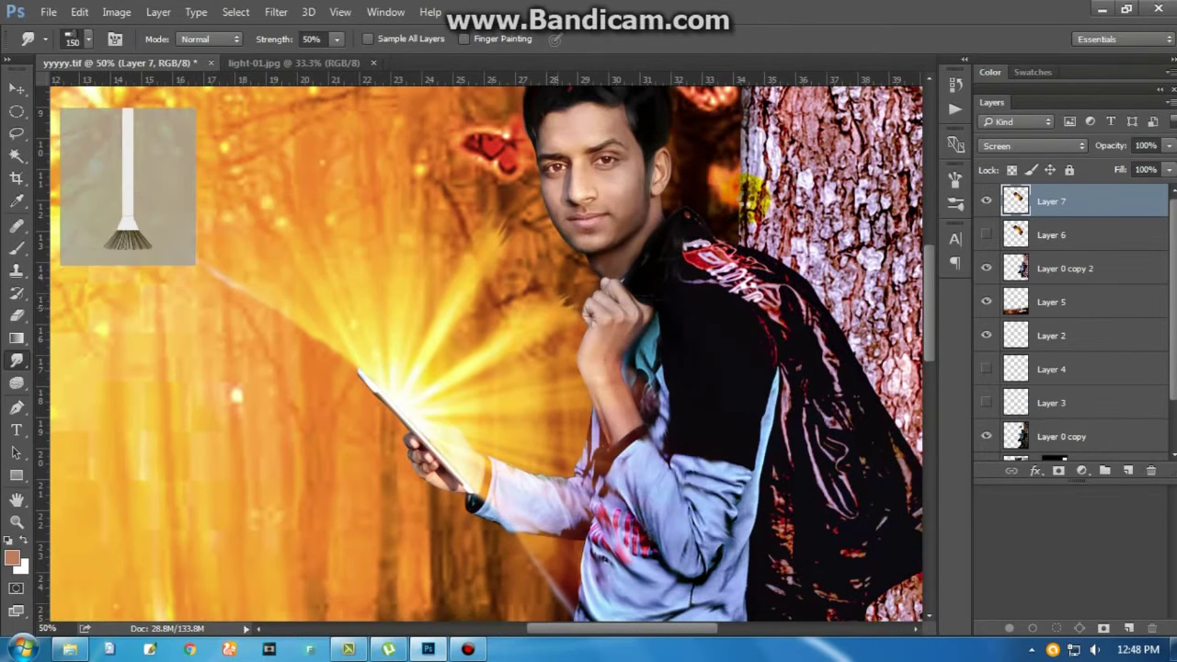
pyautogui.rightClick(554, 313)
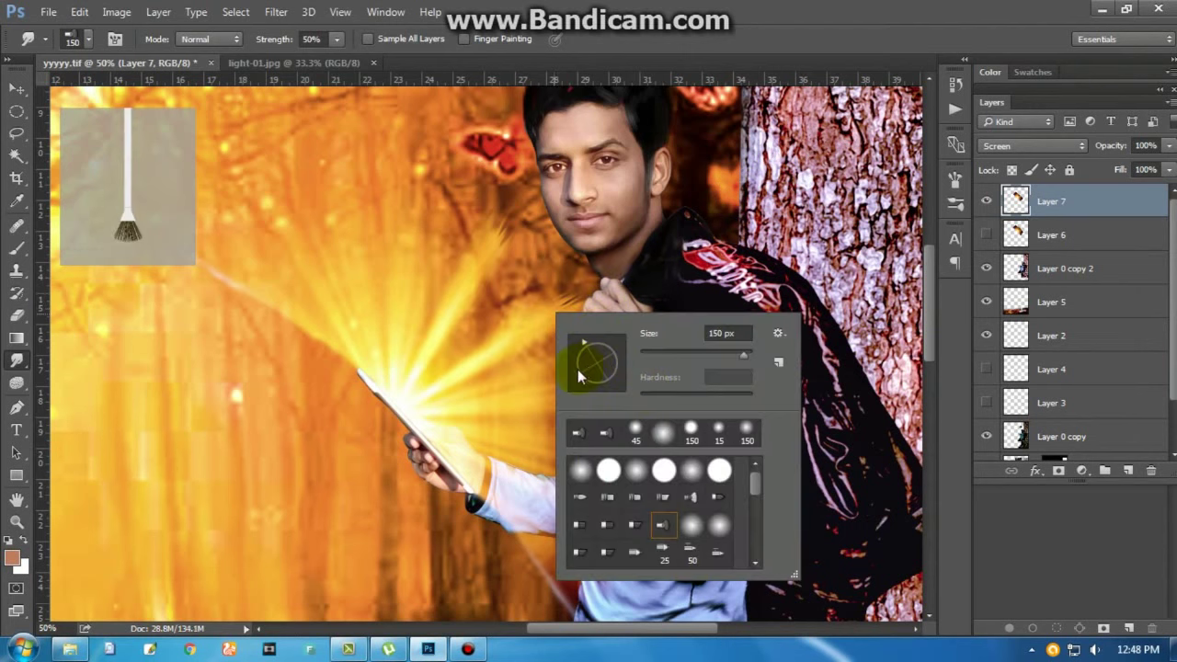
pyautogui.press('Return')
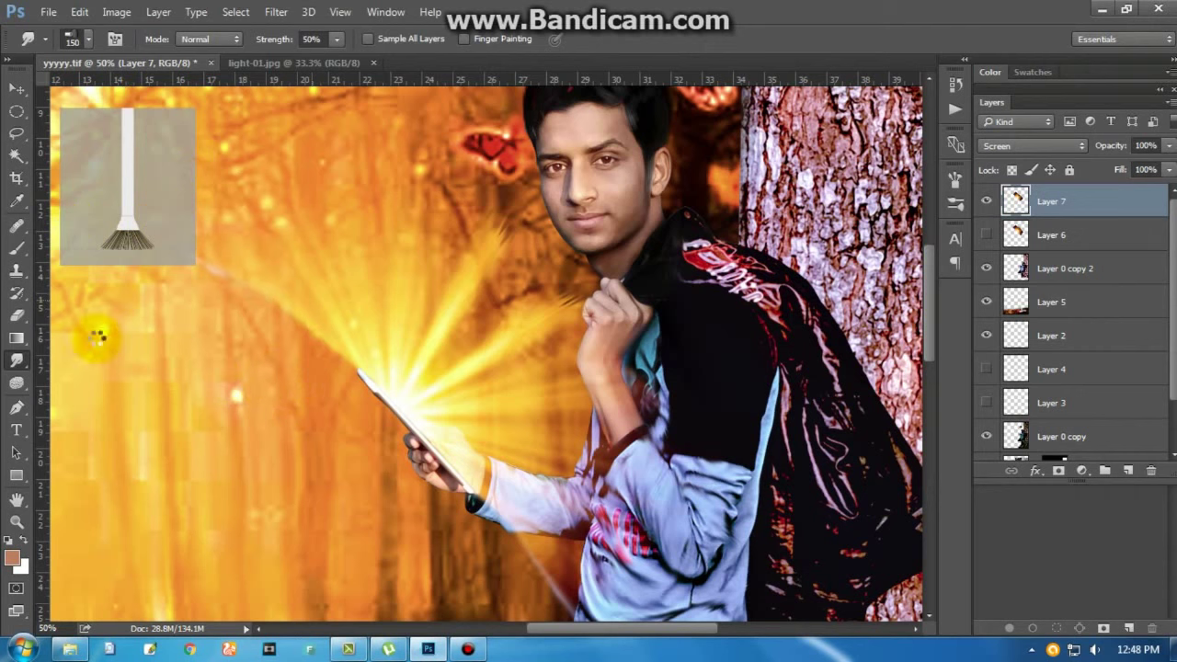
# Step: Switch to the Eraser tool and adjust its brush size
pyautogui.rightClick(17, 315)
pyautogui.click(78, 308)
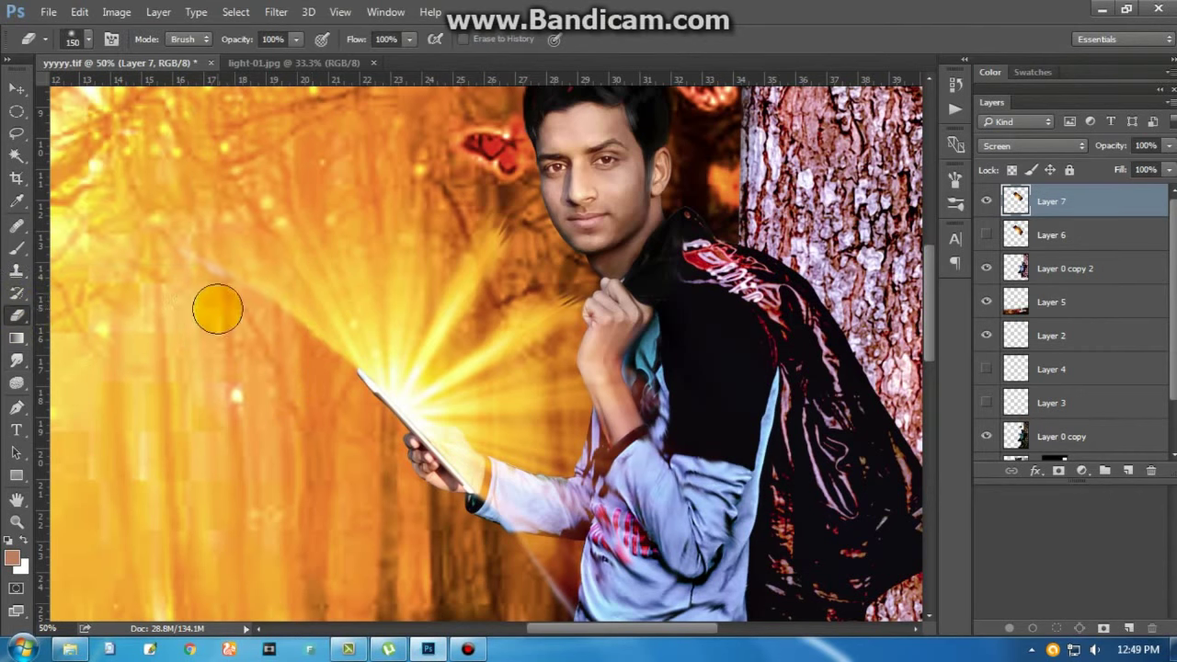
pyautogui.rightClick(265, 362)
pyautogui.press('Return')
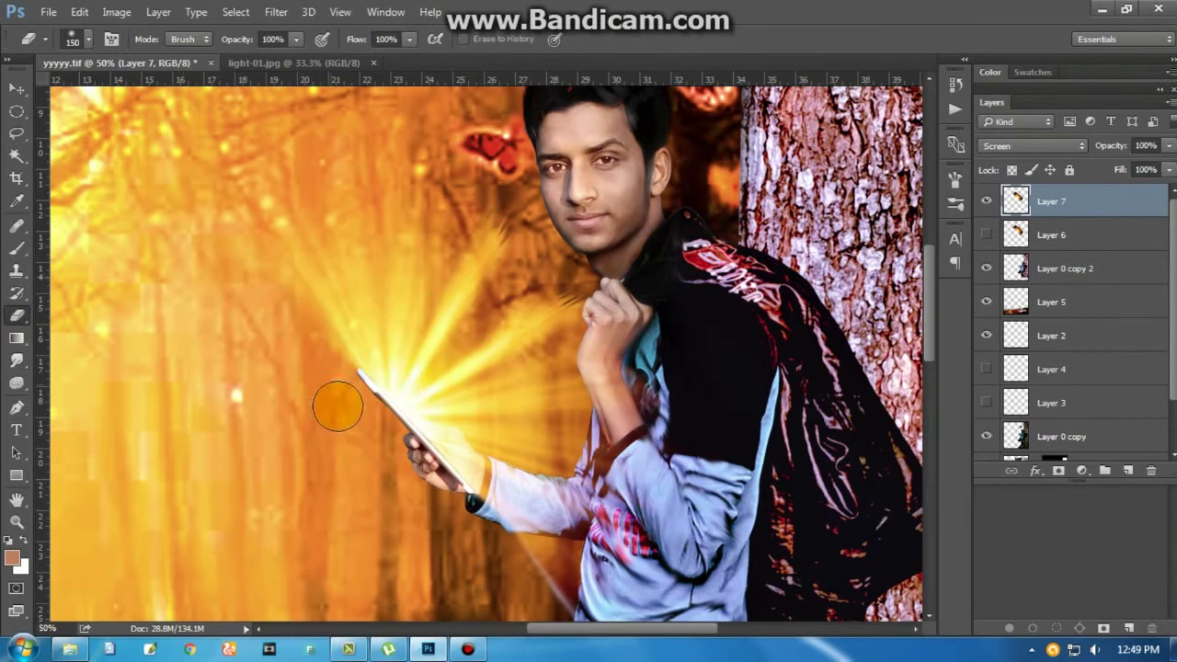
pyautogui.scroll(-5, 395, 423)
pyautogui.scroll(5, 602, 344)
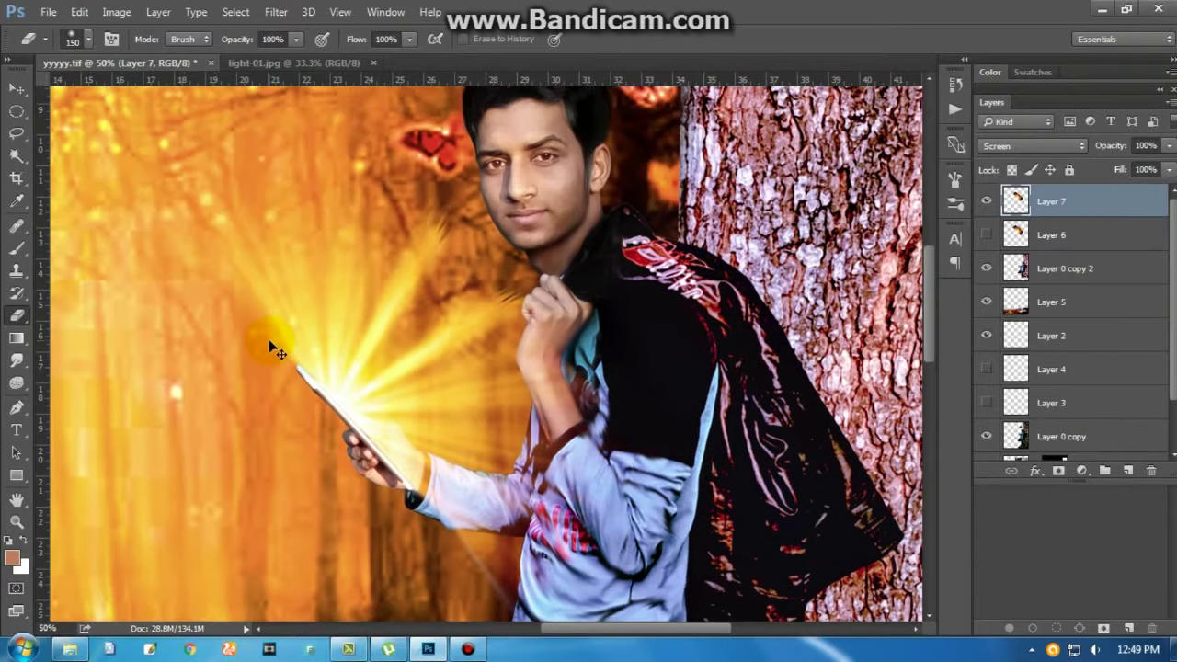
# Step: Hide Layer 3's coloured streaks in the man's hair and fit the image in view
pyautogui.hotkey('ctrl', '0')
pyautogui.click(608, 221)
pyautogui.click(608, 221)
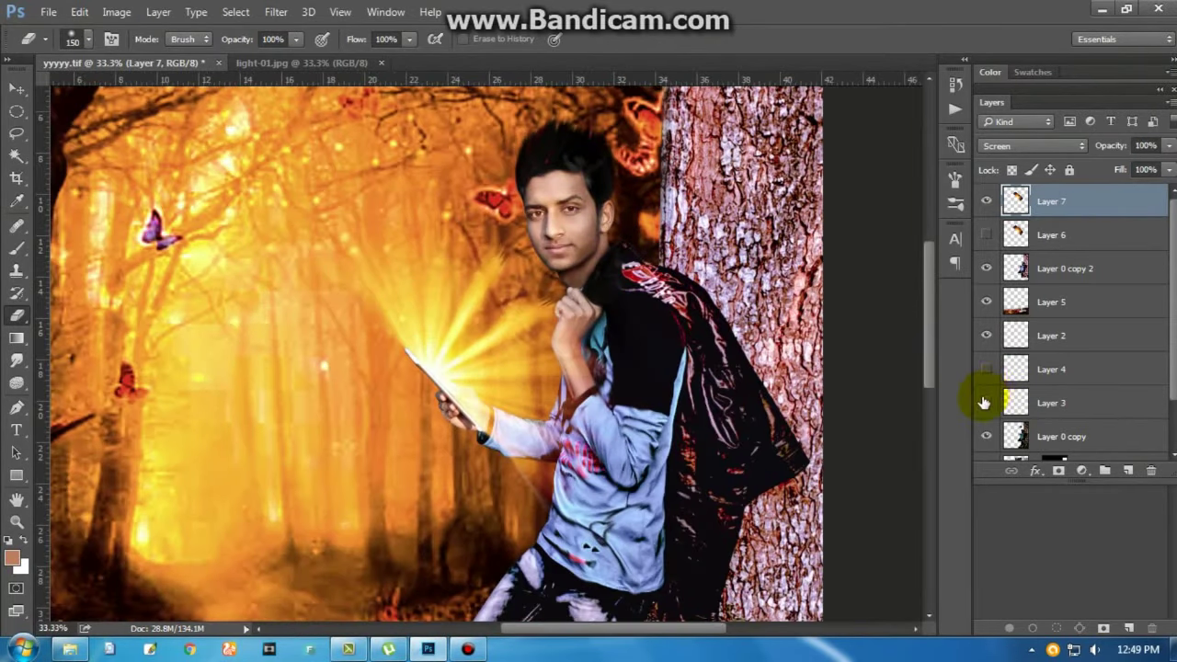
pyautogui.scroll(1, 631, 126)
pyautogui.scroll(1, 617, 269)
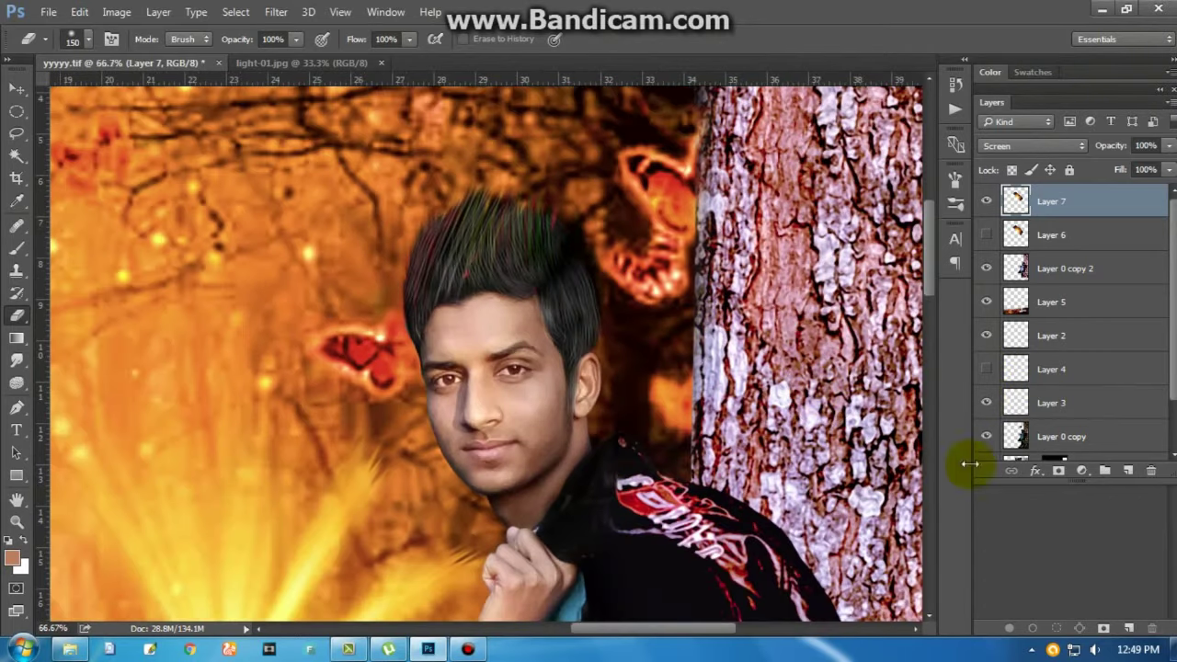
pyautogui.click(986, 405)
pyautogui.click(986, 404)
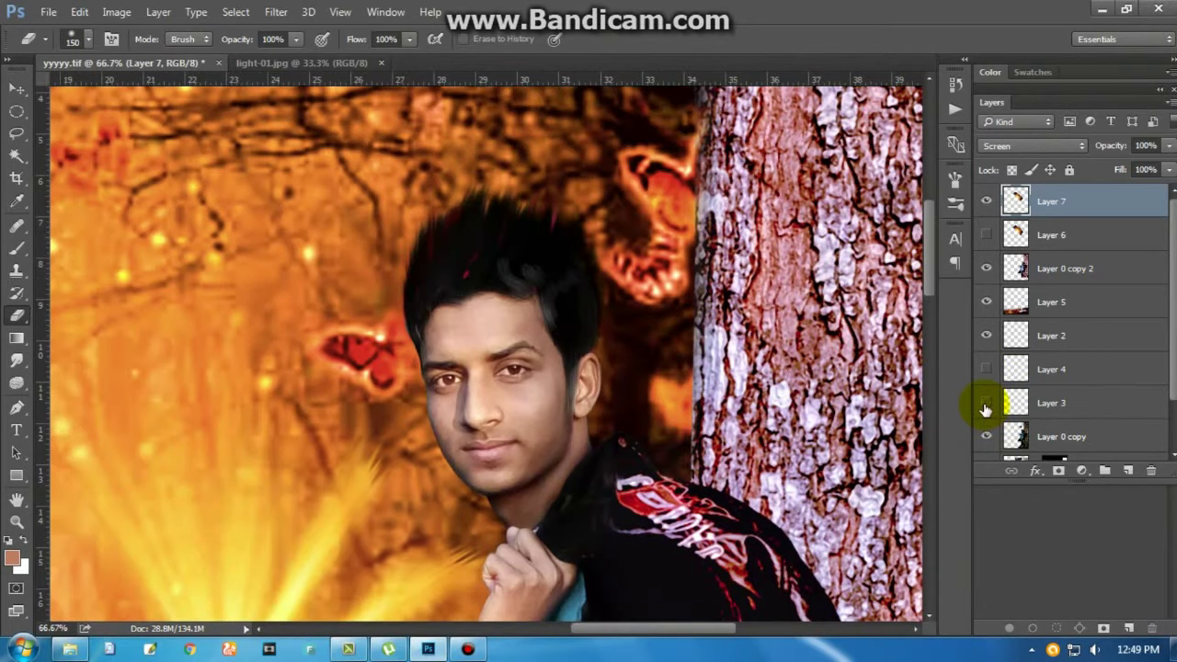
pyautogui.hotkey('ctrl', '0')
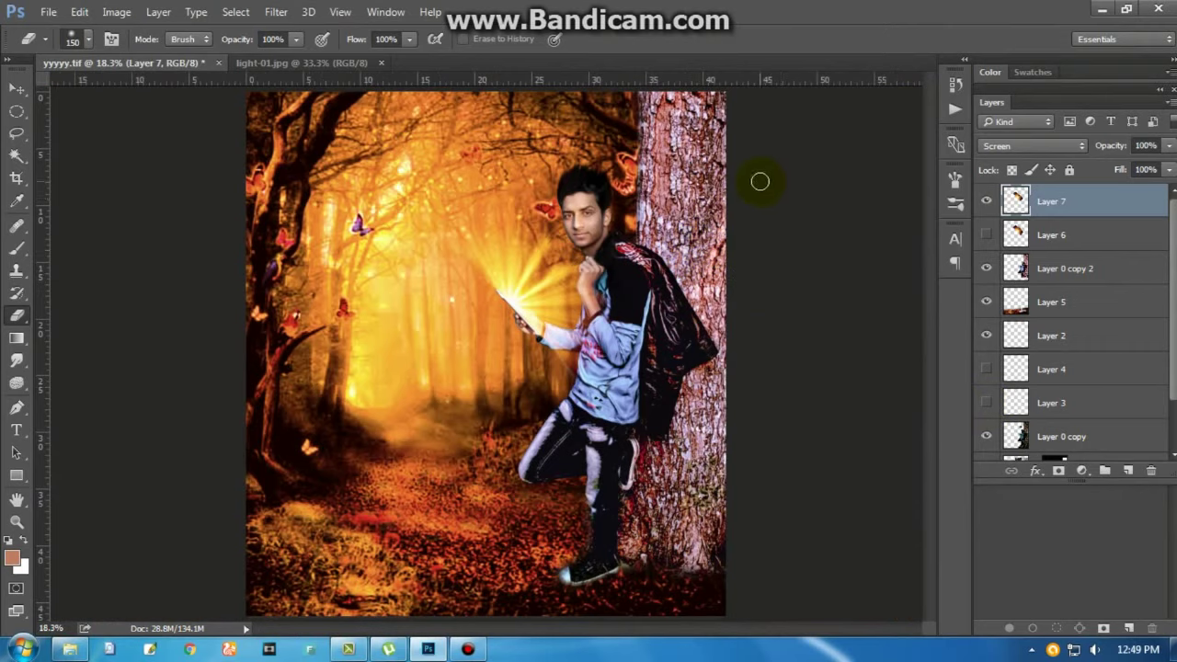
# Step: Minimise the Photoshop window to end the session
pyautogui.click(1102, 11)
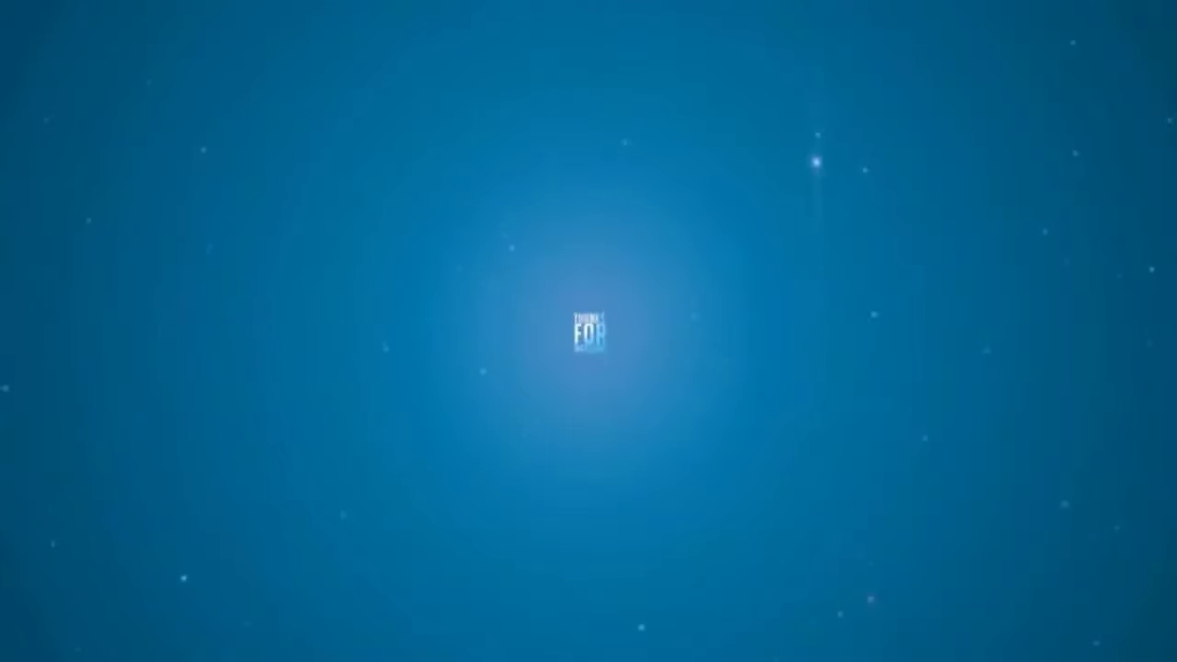